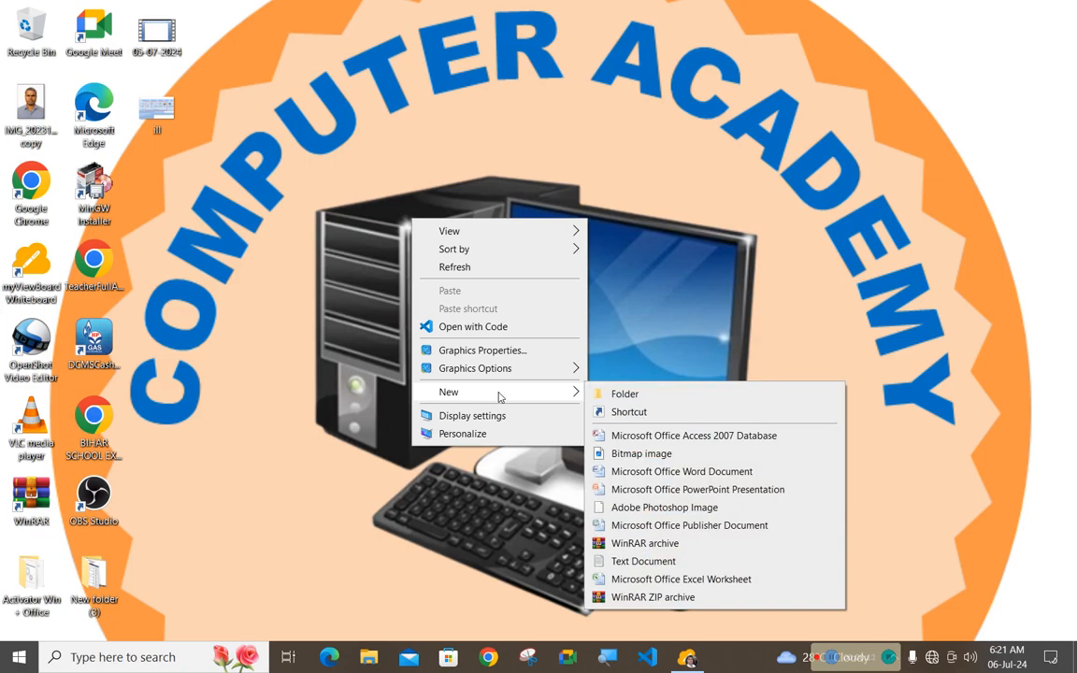
- Create a new Excel worksheet file on the desktop, name it "Pract 1" and open it
{"action": "left_click", "coordinate": [649, 581]}
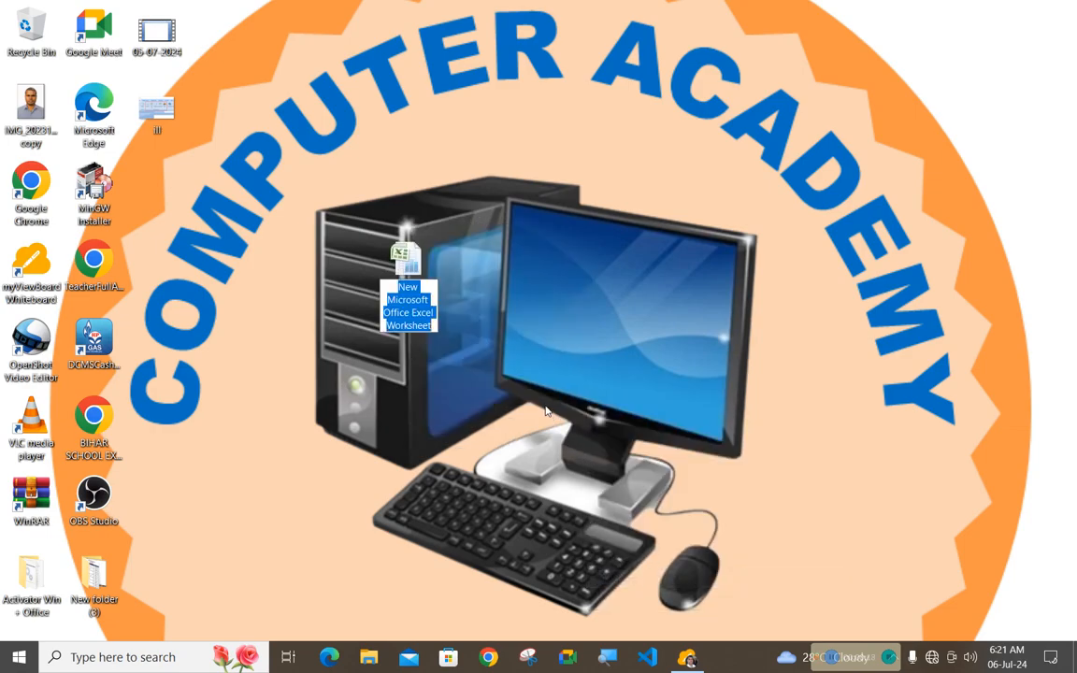
{"action": "type", "text": "Filter"}
{"action": "key", "text": "Return"}
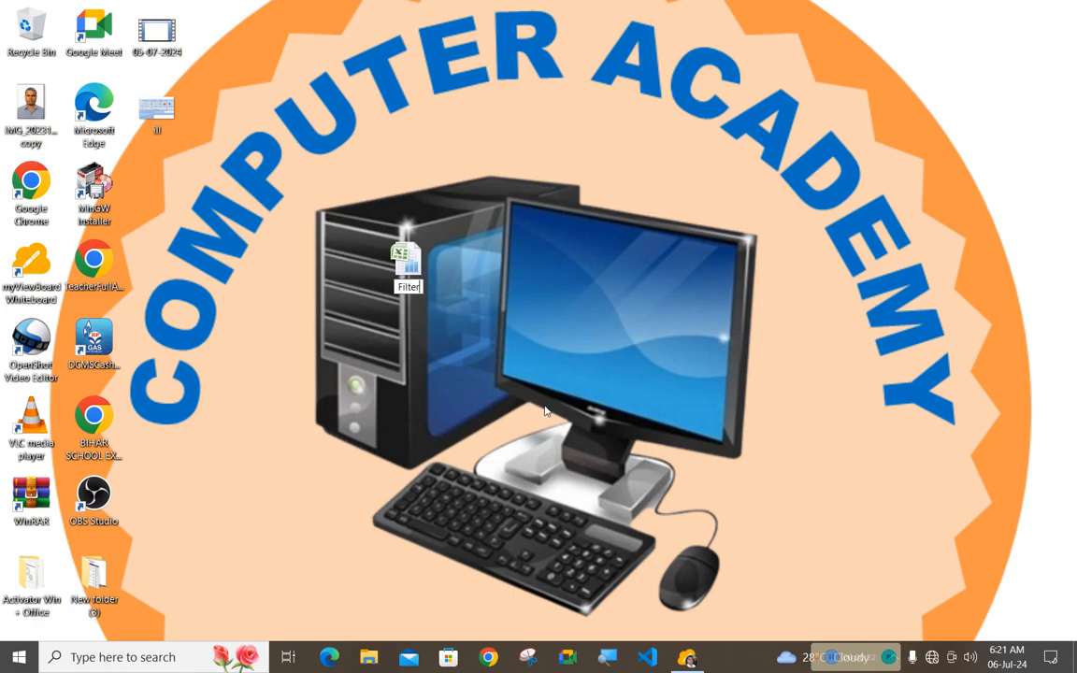
{"action": "key", "text": "BackSpace"}
{"action": "key", "text": "BackSpace"}
{"action": "key", "text": "BackSpace"}
{"action": "key", "text": "BackSpace"}
{"action": "key", "text": "BackSpace"}
{"action": "key", "text": "BackSpace"}
{"action": "type", "text": "Pract 1"}
{"action": "key", "text": "Return"}
{"action": "double_click", "coordinate": [403, 266]}
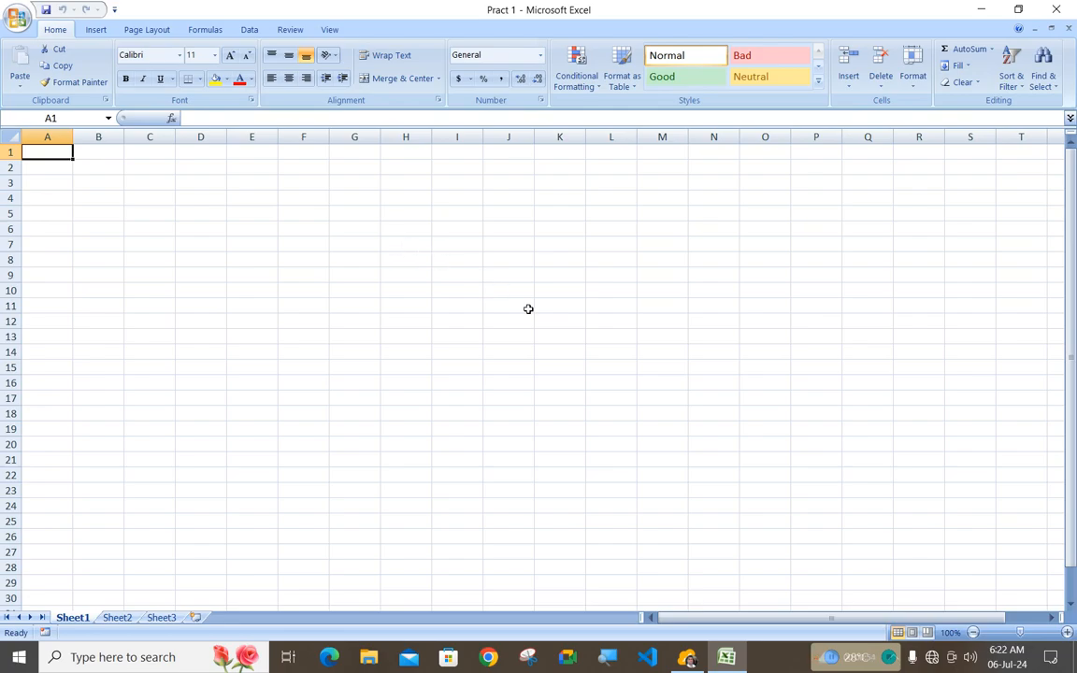
{"action": "left_click", "coordinate": [835, 662]}
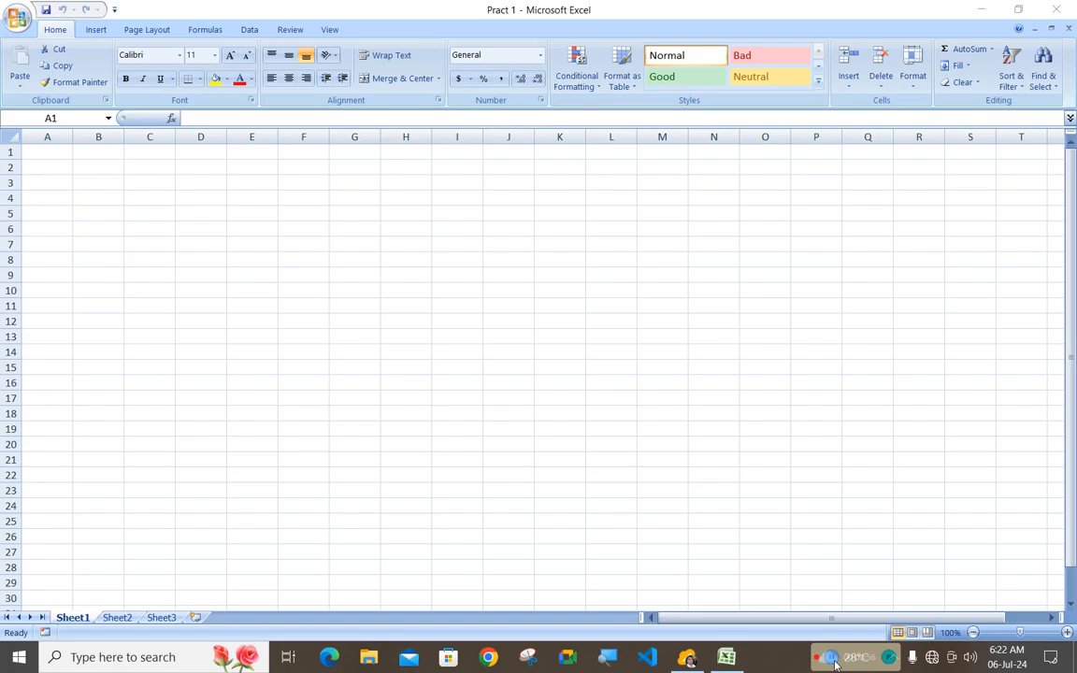
{"action": "left_click", "coordinate": [456, 299]}
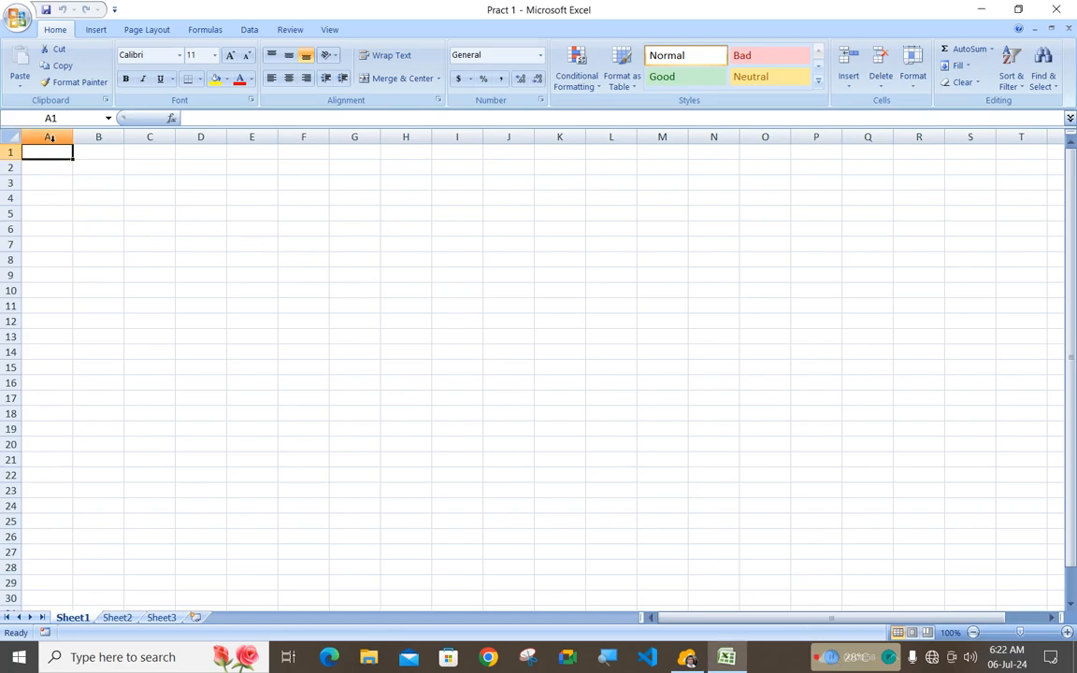
- Enter the column headings Name, Class and Section in cells A1 to C1
{"action": "type", "text": "Name"}
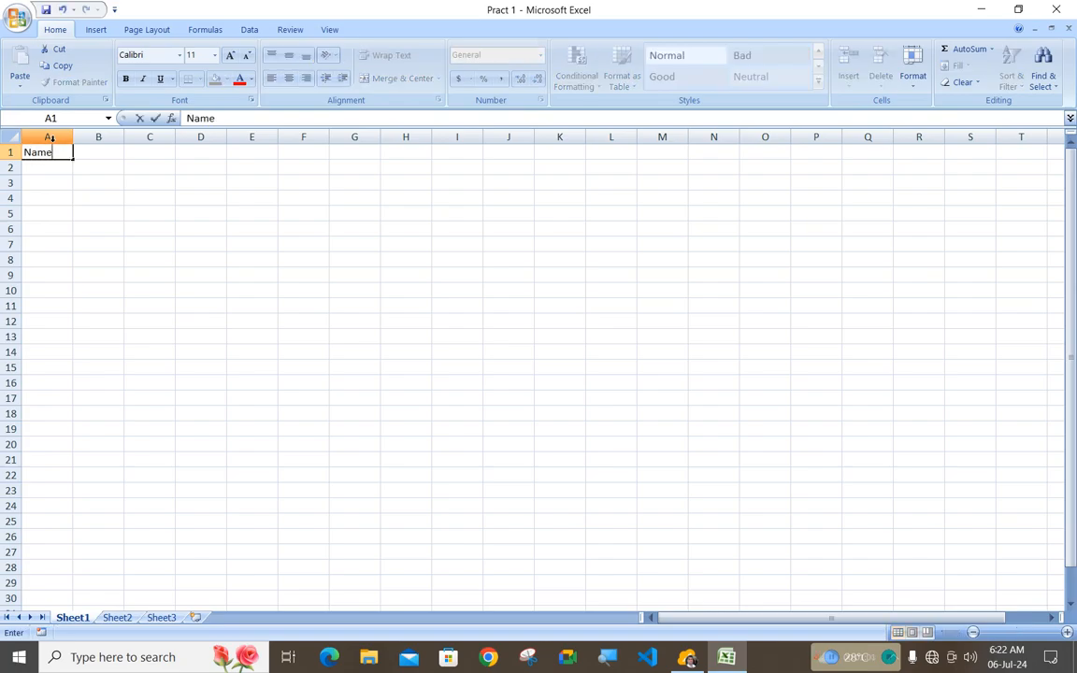
{"action": "key", "text": "Tab"}
{"action": "type", "text": "Class"}
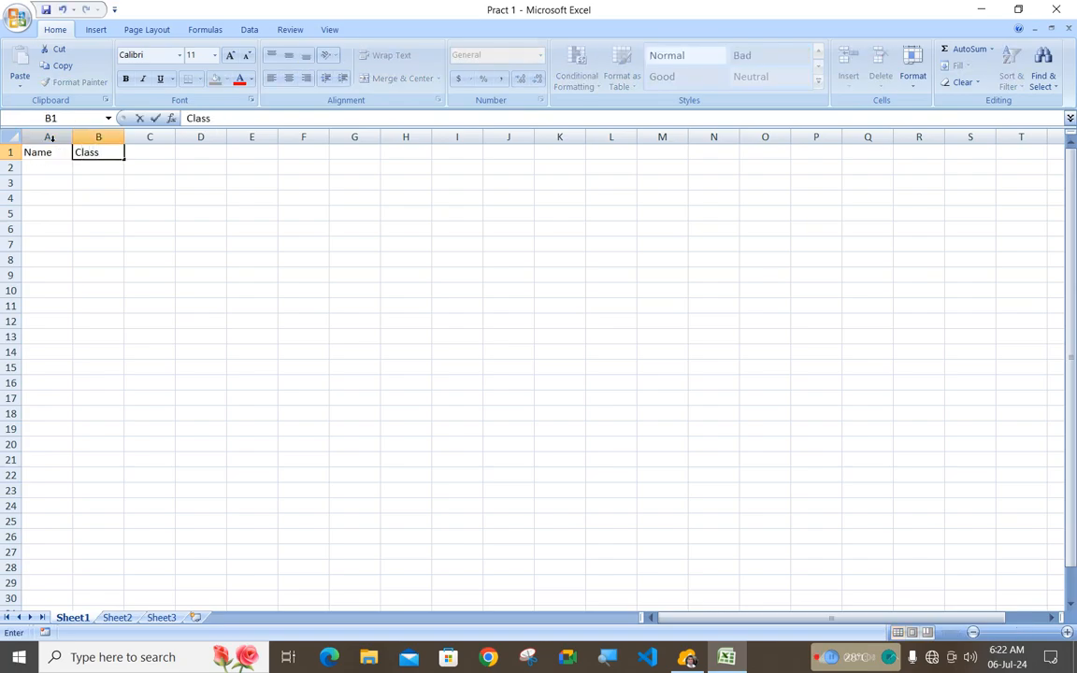
{"action": "key", "text": "Tab"}
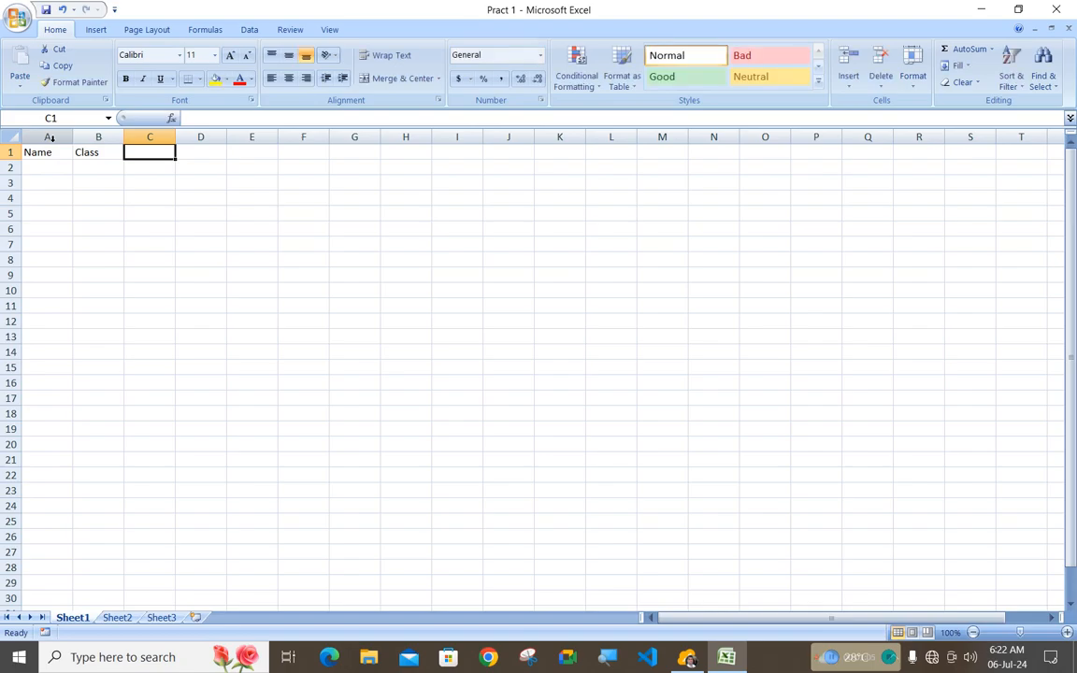
{"action": "type", "text": "Section"}
{"action": "key", "text": "Tab"}
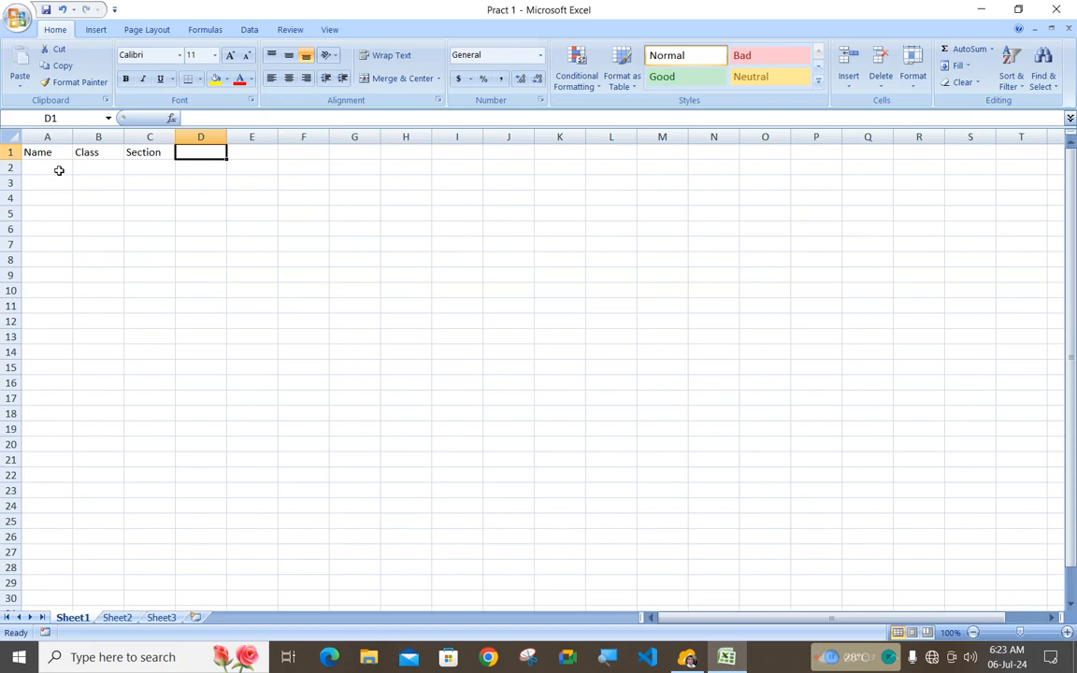
- Add the subject headings Math, Sci, SST and HIN in cells D1 to G1
{"action": "type", "text": "Math"}
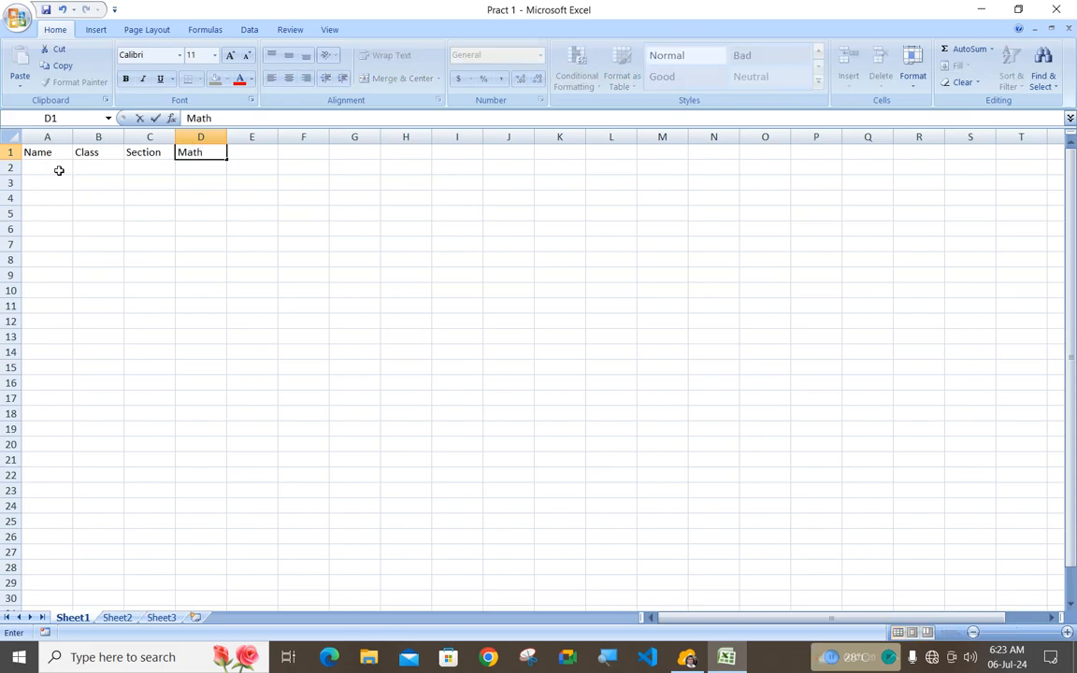
{"action": "key", "text": "Tab"}
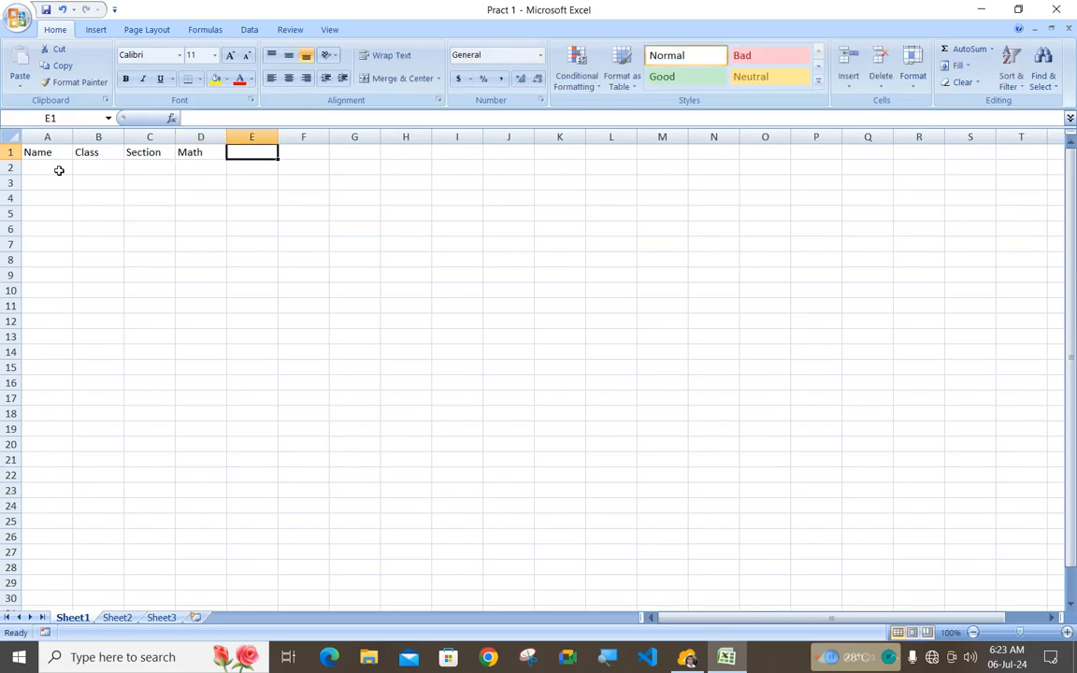
{"action": "type", "text": "Sci"}
{"action": "key", "text": "Tab"}
{"action": "type", "text": "SST"}
{"action": "key", "text": "Tab"}
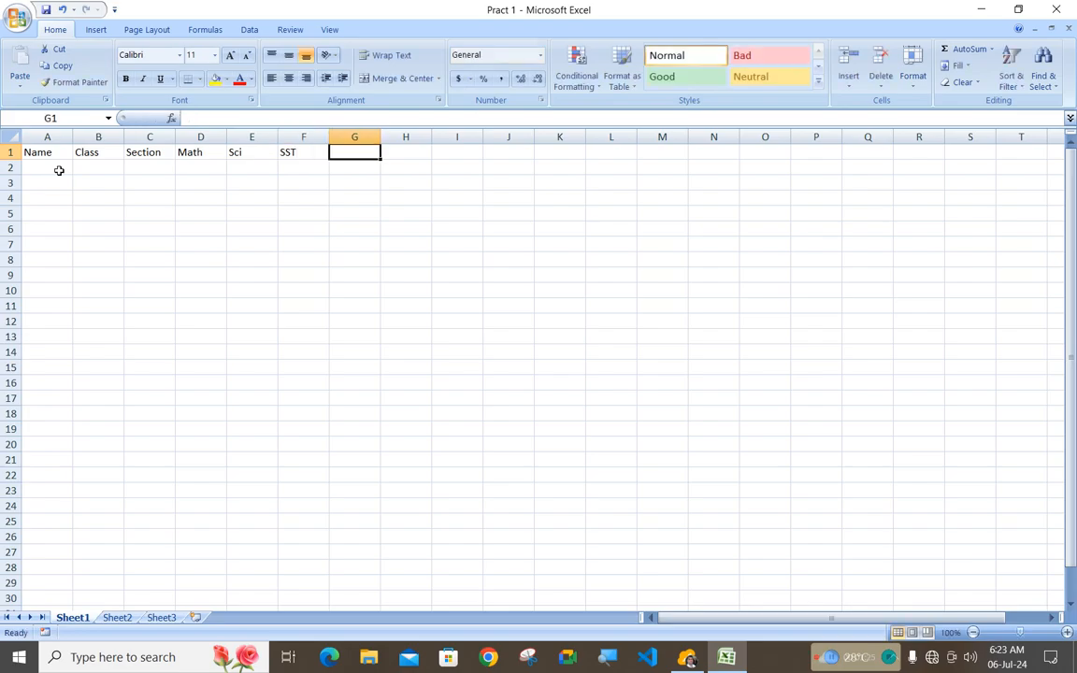
{"action": "type", "text": "HIN"}
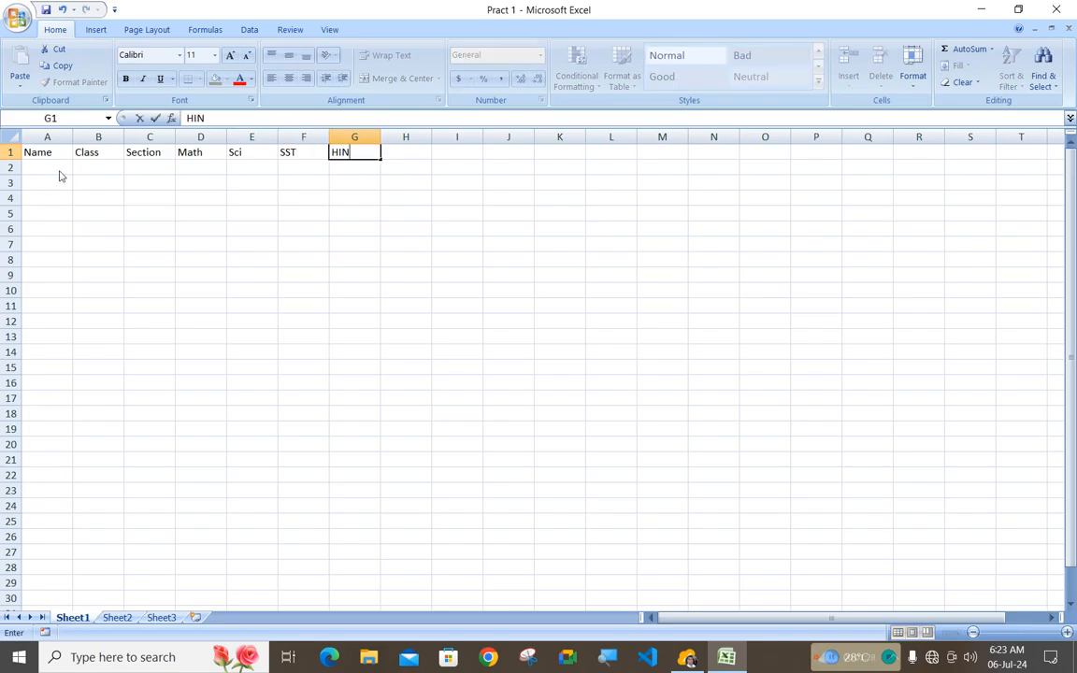
{"action": "key", "text": "Return"}
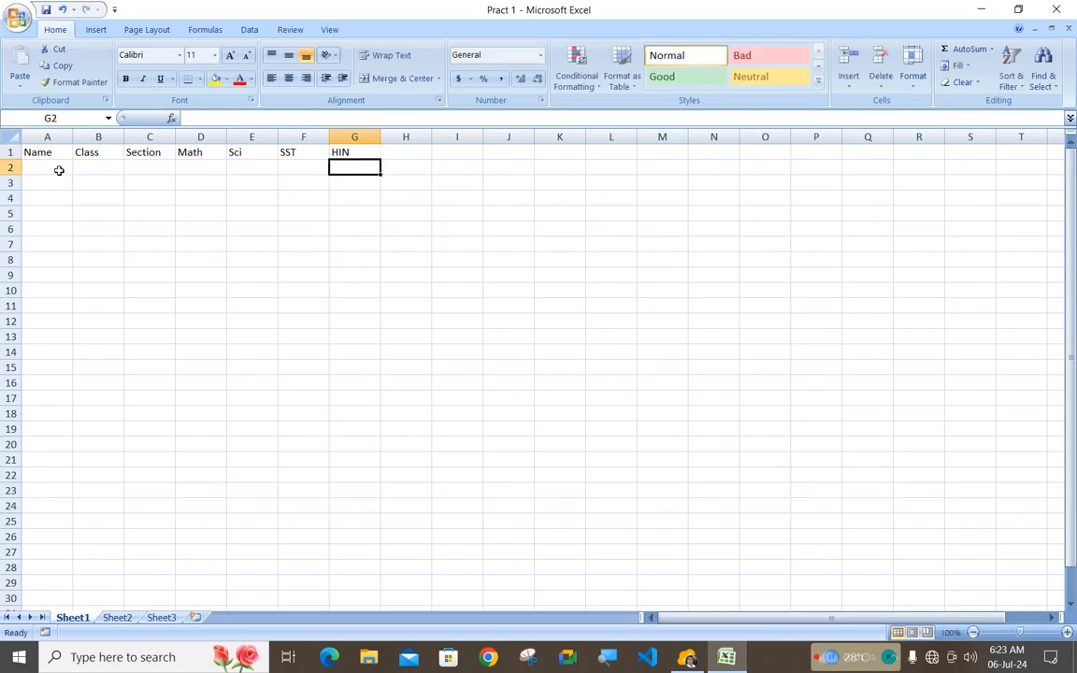
- Complete the header row with English in H1 and Total in I1
{"action": "key", "text": "Right"}
{"action": "key", "text": "Up"}
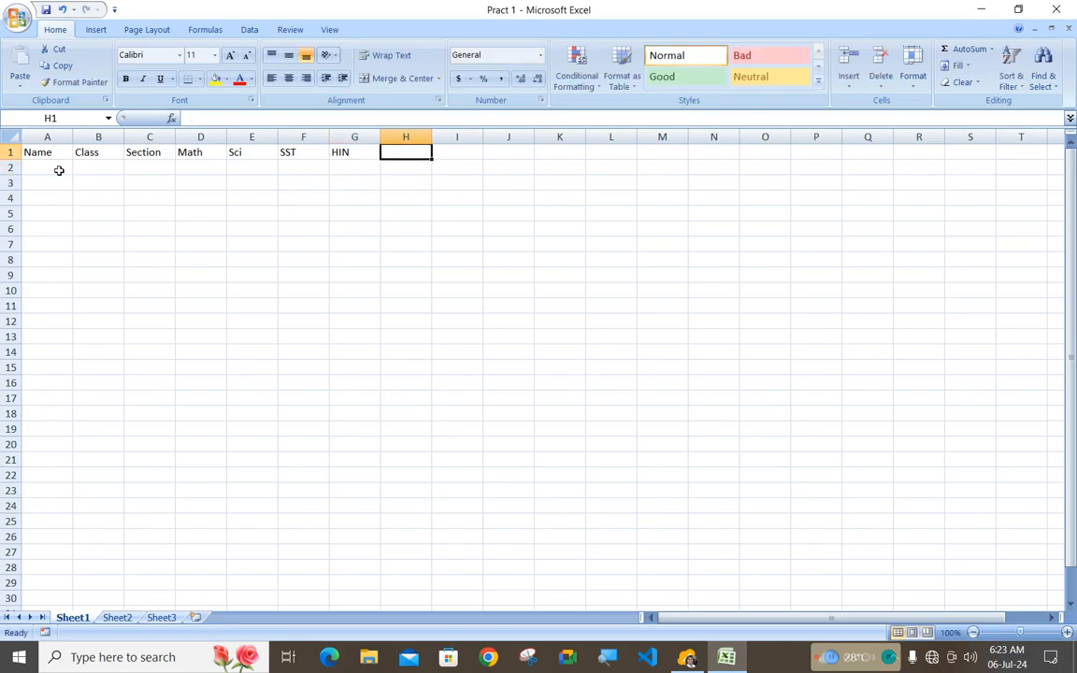
{"action": "type", "text": "English"}
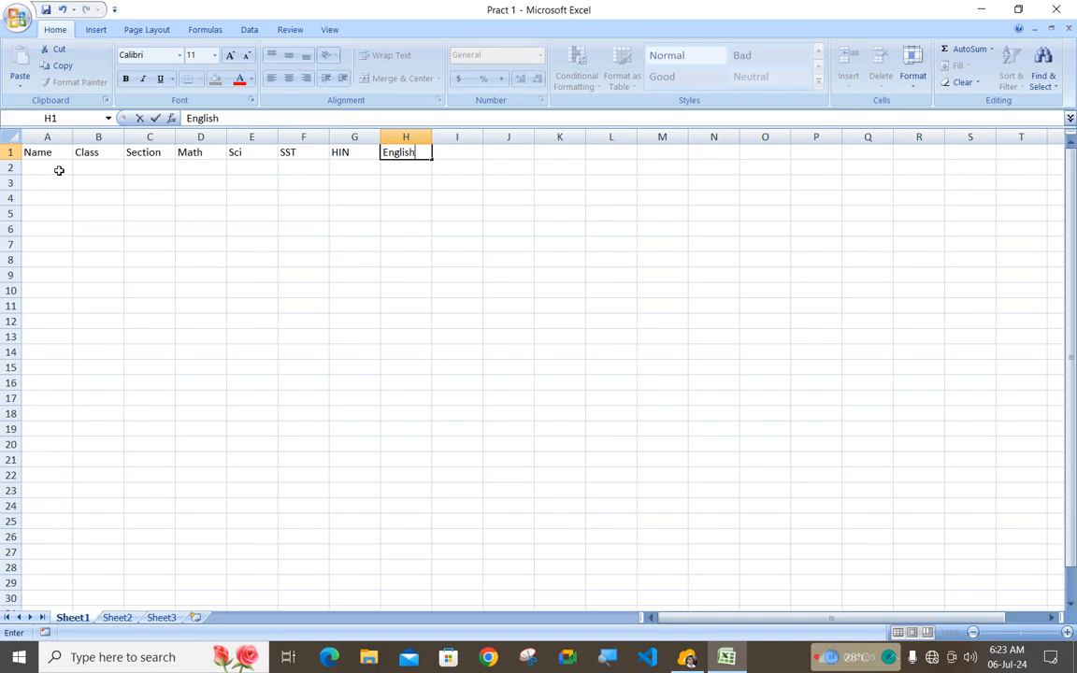
{"action": "left_click", "coordinate": [396, 214]}
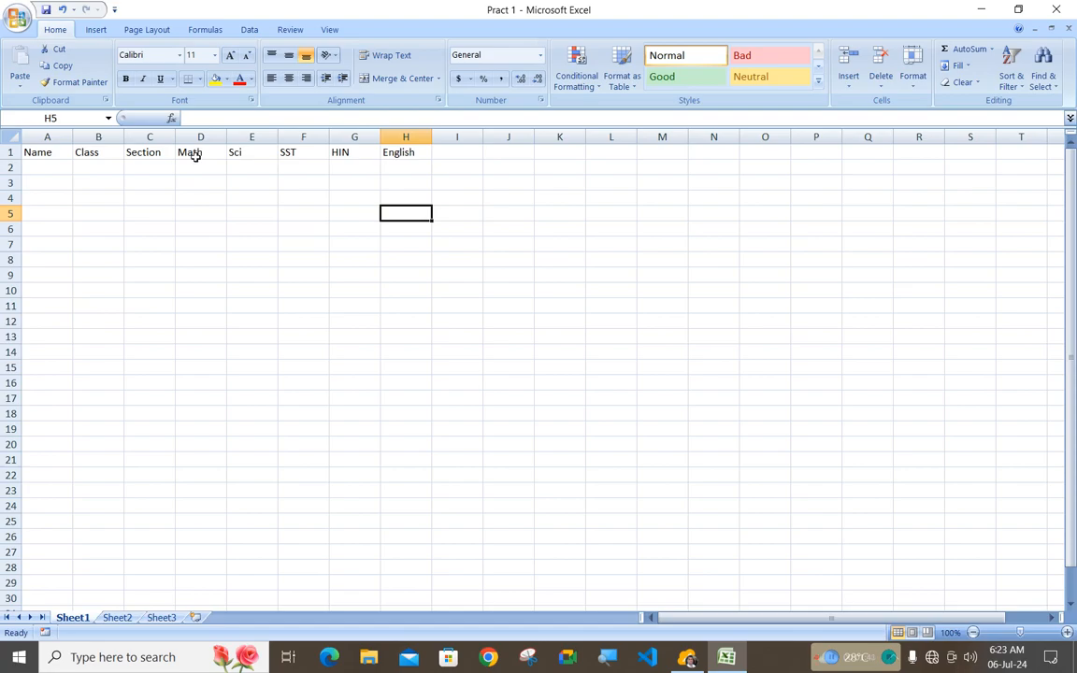
{"action": "left_click", "coordinate": [448, 154]}
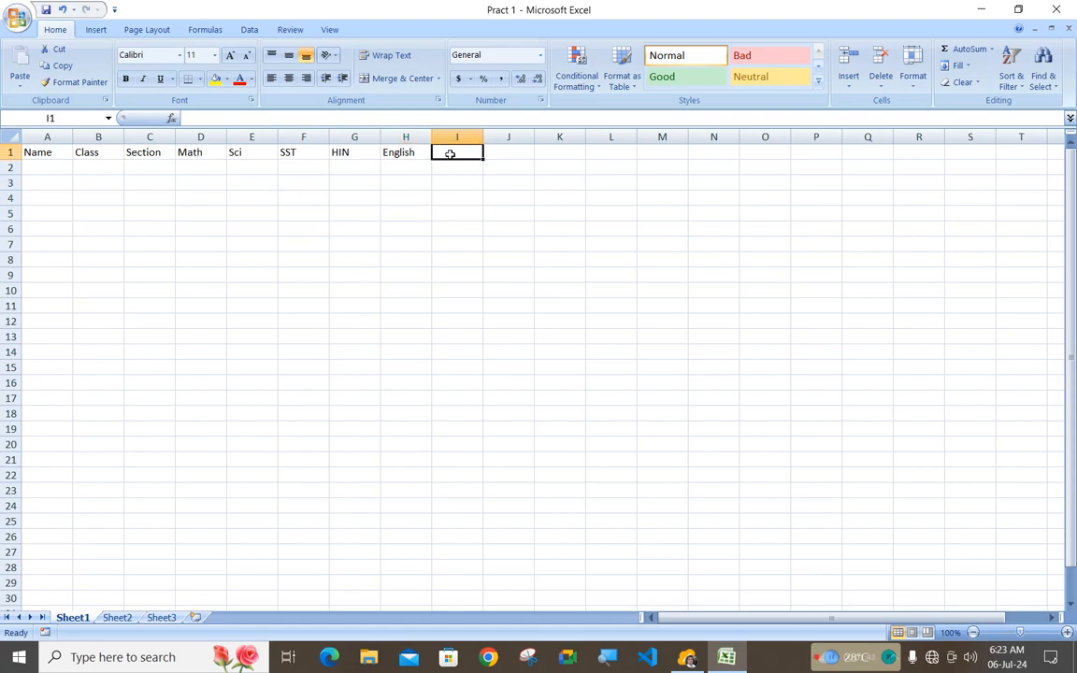
{"action": "type", "text": "Total"}
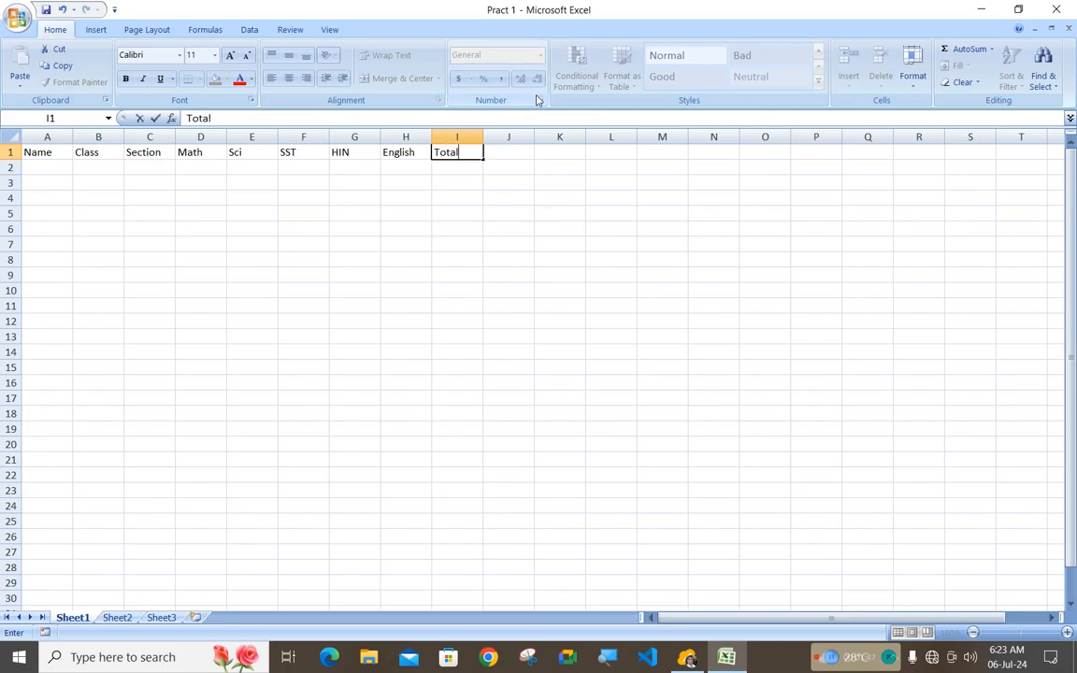
{"action": "left_click", "coordinate": [608, 242]}
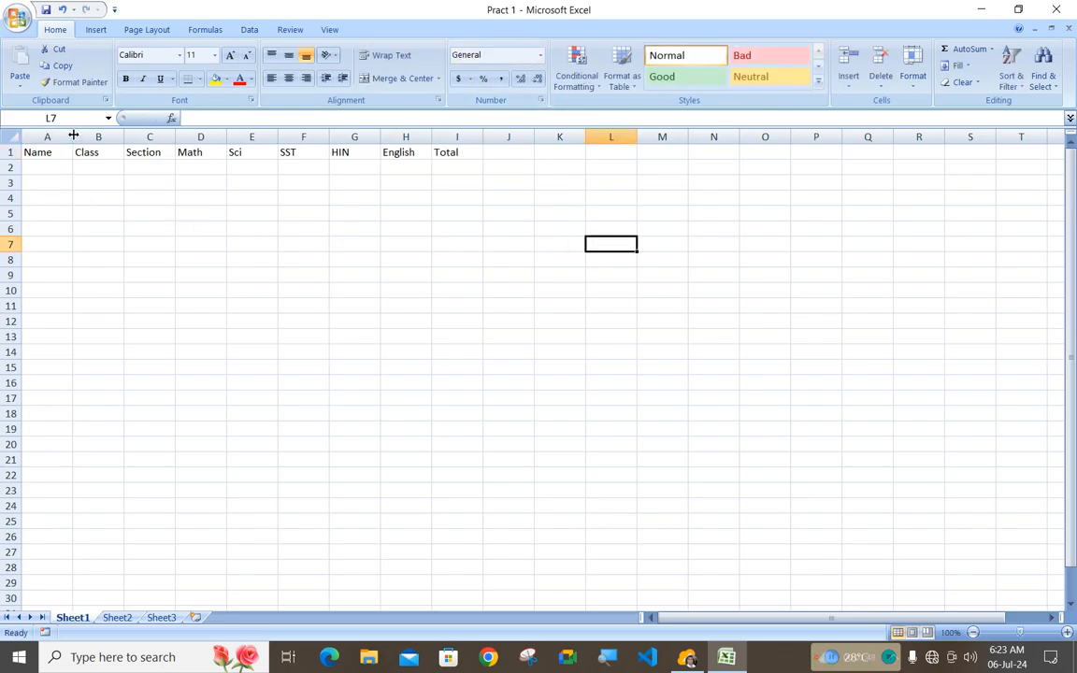
- Widen column A and enter the first two students' full names in A2 and A3
{"action": "left_click_drag", "start_coordinate": [69, 137], "coordinate": [144, 138]}
{"action": "left_click", "coordinate": [93, 166]}
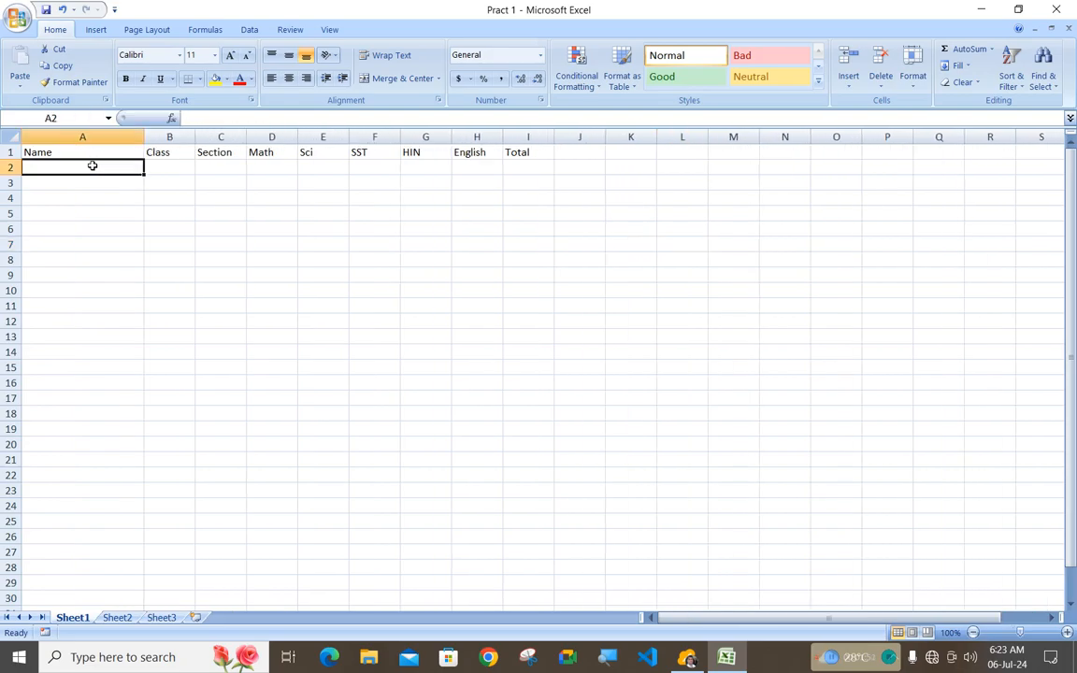
{"action": "type", "text": "Ranj"}
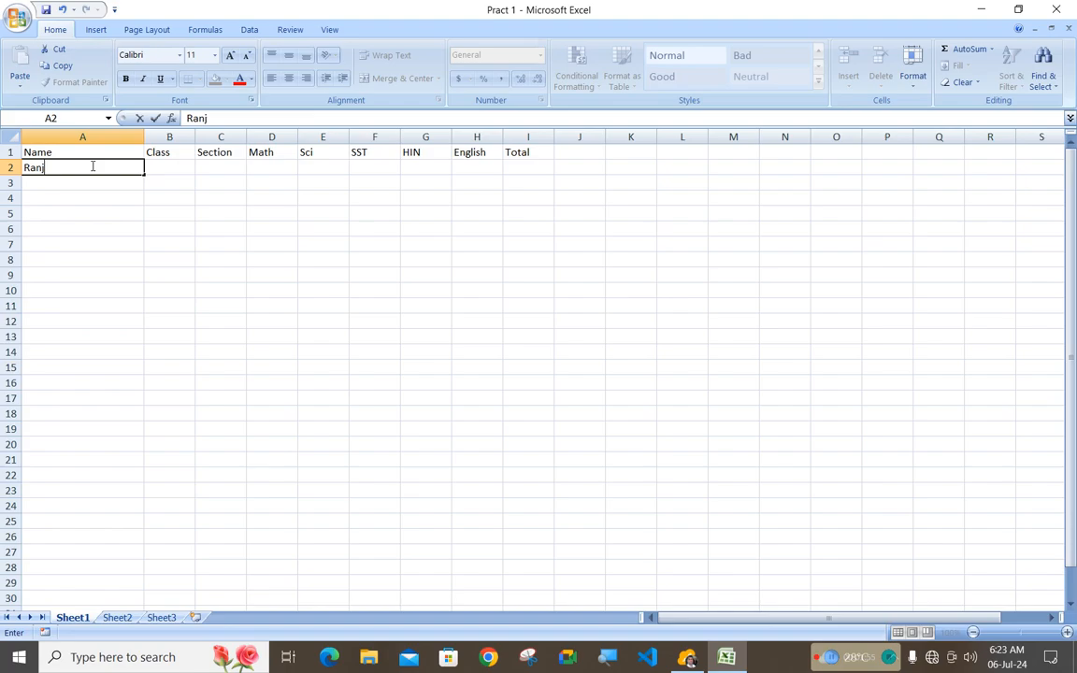
{"action": "type", "text": "an Kumar"}
{"action": "key", "text": "Return"}
{"action": "type", "text": "Deep"}
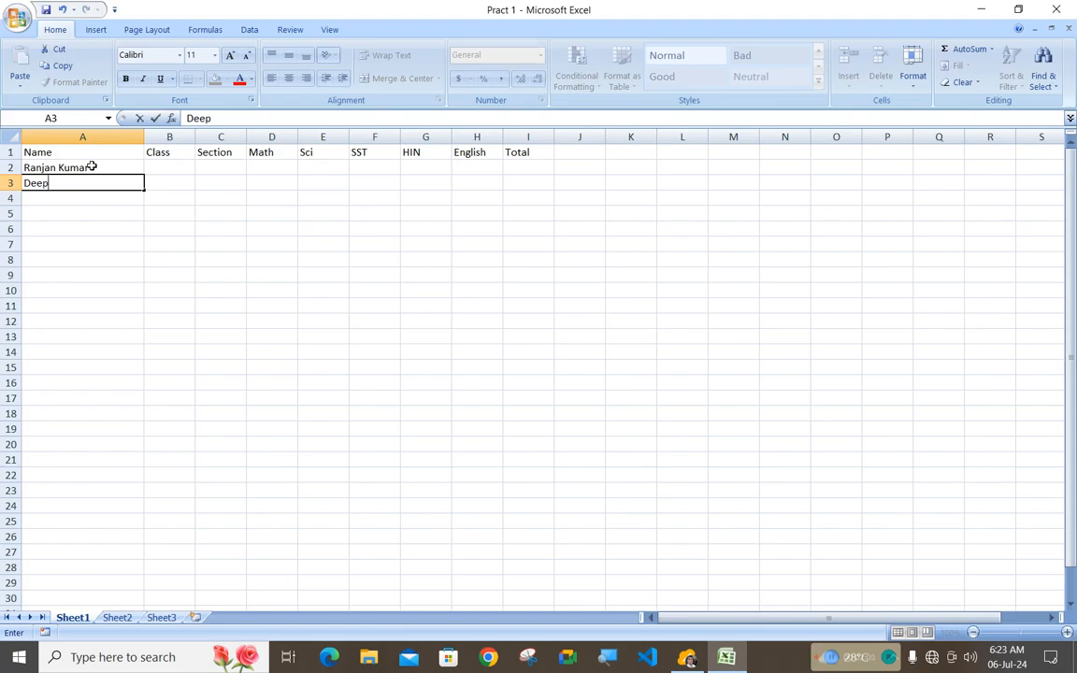
{"action": "type", "text": "ak Kumar"}
{"action": "key", "text": "Return"}
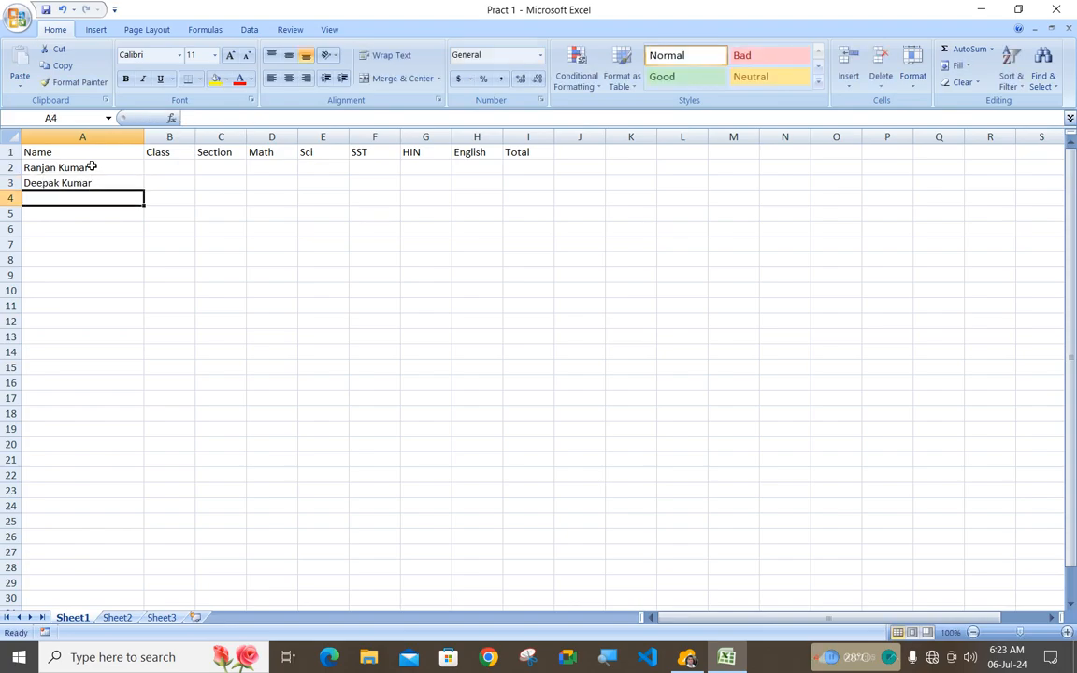
{"action": "left_click", "coordinate": [832, 660]}
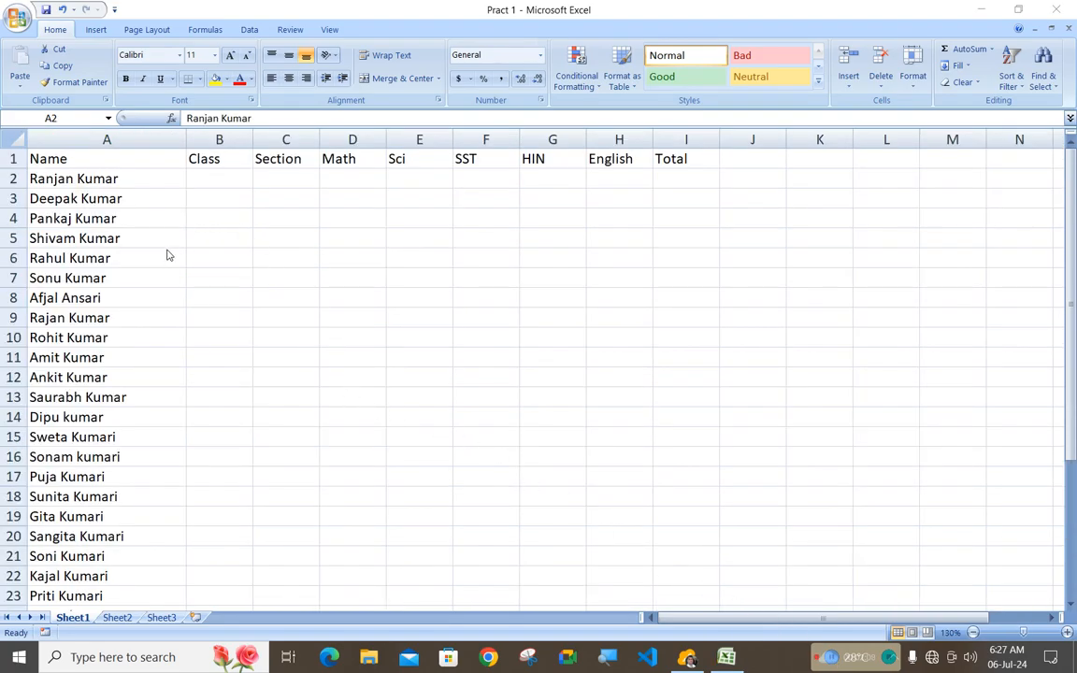
{"action": "scroll", "coordinate": [173, 271], "scroll_direction": "down", "scroll_amount": 5}
{"action": "scroll", "coordinate": [165, 295], "scroll_direction": "up", "scroll_amount": 5}
{"action": "scroll", "coordinate": [171, 303], "scroll_direction": "down", "scroll_amount": 4}
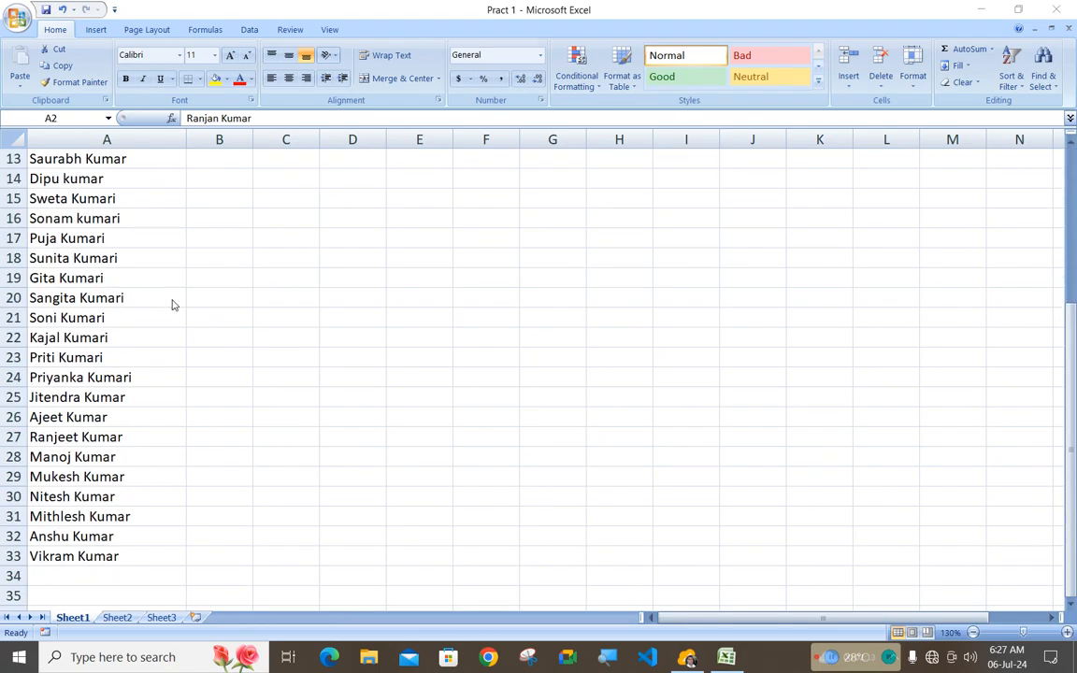
{"action": "scroll", "coordinate": [182, 323], "scroll_direction": "up", "scroll_amount": 4}
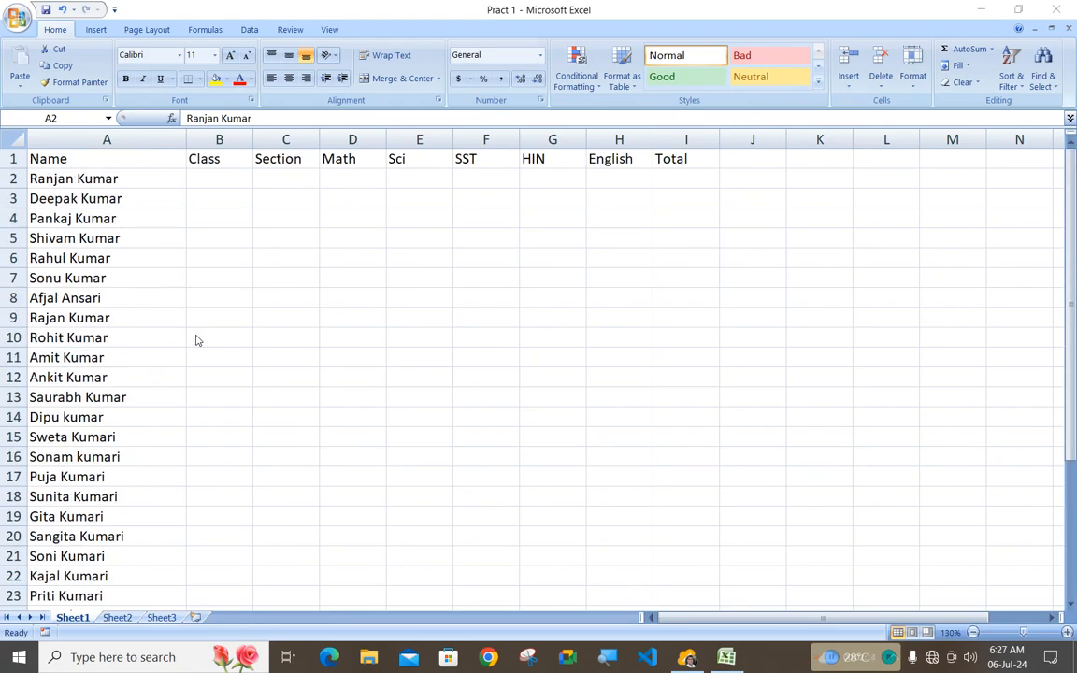
- Fill the Class cells B2 to B33 with the random-number formula =RANDBETWEEN(1,10) in one entry
{"action": "left_click", "coordinate": [211, 181]}
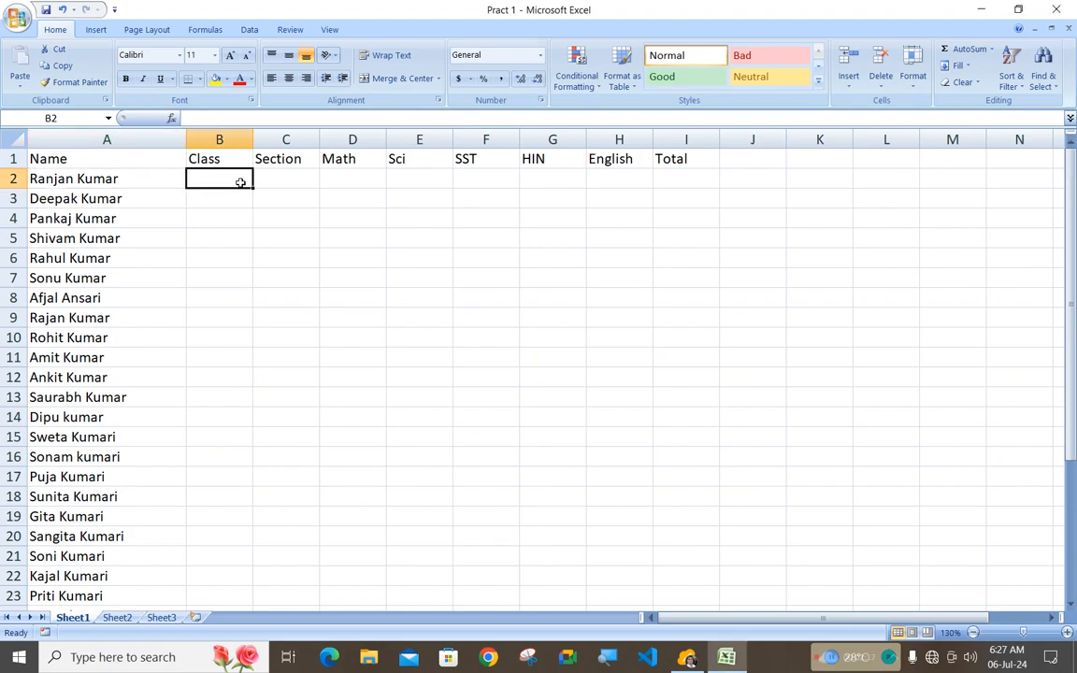
{"action": "key", "text": "shift+Down"}
{"action": "key", "text": "shift+Down"}
{"action": "key", "text": "shift+Down"}
{"action": "key", "text": "shift+Down"}
{"action": "key", "text": "shift+Down"}
{"action": "key", "text": "shift+Down"}
{"action": "key", "text": "shift+Down"}
{"action": "key", "text": "shift+Down"}
{"action": "key", "text": "shift+Down"}
{"action": "key", "text": "shift+Down"}
{"action": "key", "text": "shift+Down"}
{"action": "key", "text": "shift+Down"}
{"action": "key", "text": "shift+Down"}
{"action": "key", "text": "shift+Down"}
{"action": "key", "text": "shift+Down"}
{"action": "key", "text": "shift+Down"}
{"action": "key", "text": "shift+Down"}
{"action": "key", "text": "shift+Down"}
{"action": "key", "text": "shift+Down"}
{"action": "key", "text": "shift+Down"}
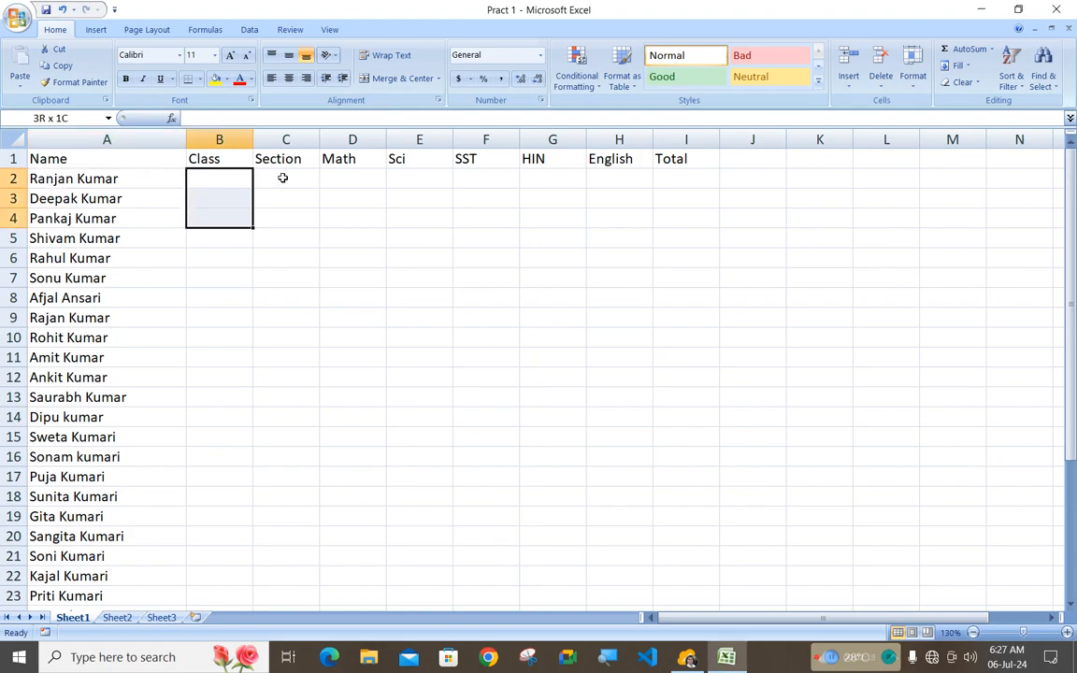
{"action": "key", "text": "shift+Down"}
{"action": "key", "text": "shift+Down"}
{"action": "key", "text": "shift+Down"}
{"action": "key", "text": "shift+Down"}
{"action": "key", "text": "shift+Down"}
{"action": "key", "text": "shift+Down"}
{"action": "key", "text": "shift+Down"}
{"action": "key", "text": "shift+Down"}
{"action": "key", "text": "shift+Down"}
{"action": "key", "text": "shift+Down"}
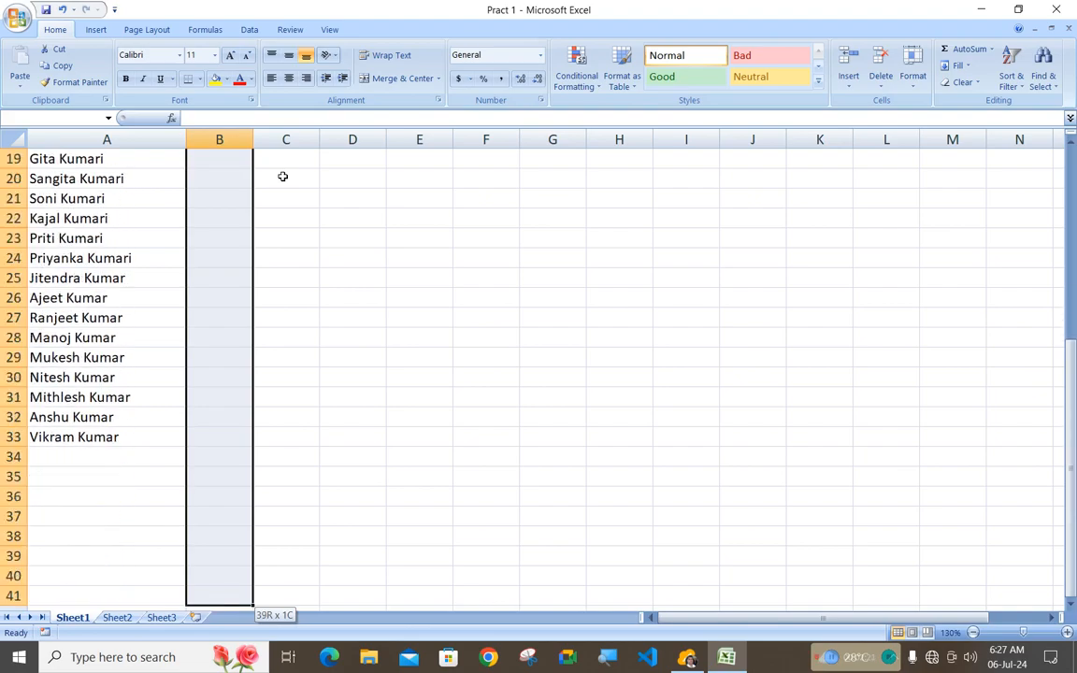
{"action": "key", "text": "shift+Up"}
{"action": "key", "text": "shift+Up"}
{"action": "key", "text": "shift+Up"}
{"action": "key", "text": "shift+Up"}
{"action": "key", "text": "shift+Up"}
{"action": "key", "text": "shift+Up"}
{"action": "key", "text": "shift+Up"}
{"action": "key", "text": "shift+Up"}
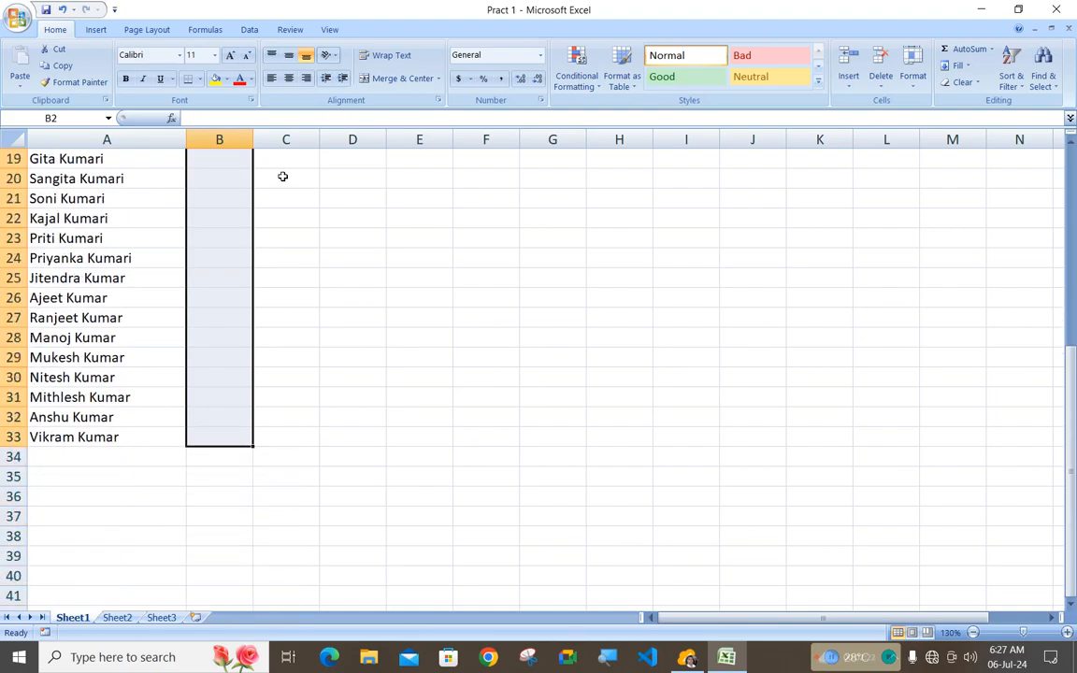
{"action": "scroll", "coordinate": [266, 276], "scroll_direction": "up", "scroll_amount": 6}
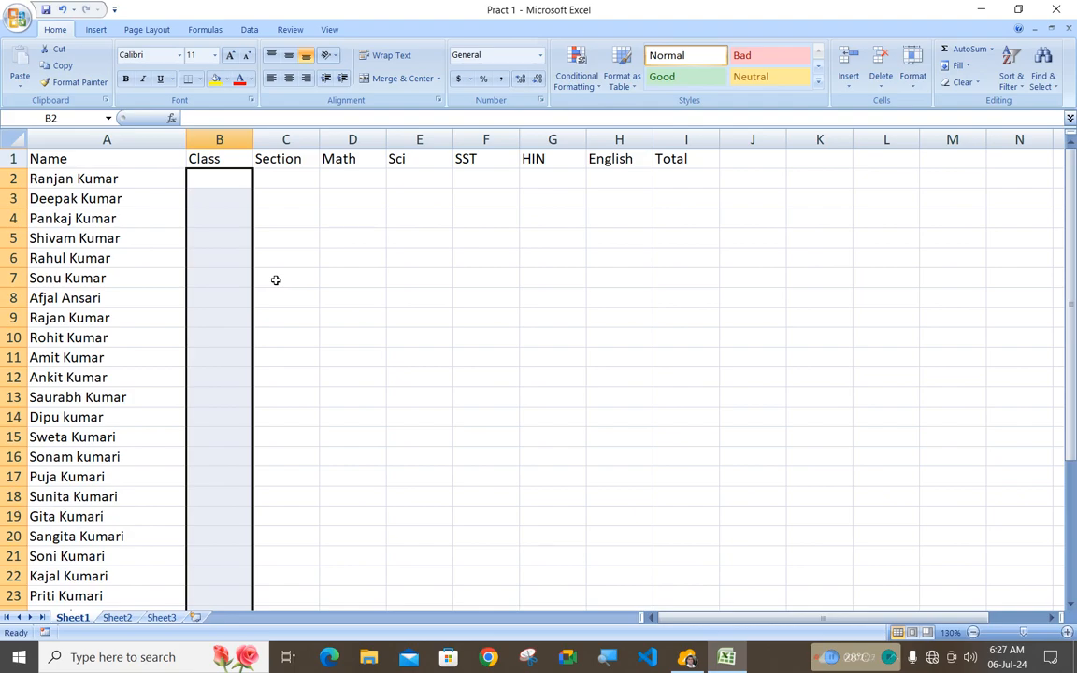
{"action": "left_click", "coordinate": [1067, 632]}
{"action": "left_click", "coordinate": [1066, 632]}
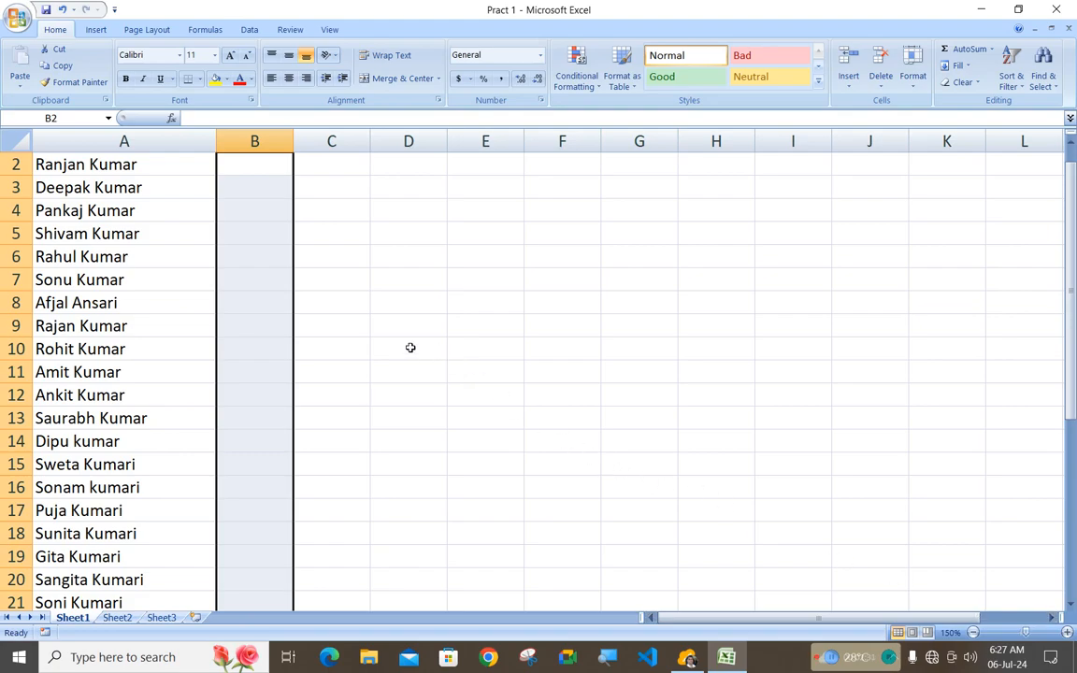
{"action": "scroll", "coordinate": [409, 347], "scroll_direction": "up", "scroll_amount": 1}
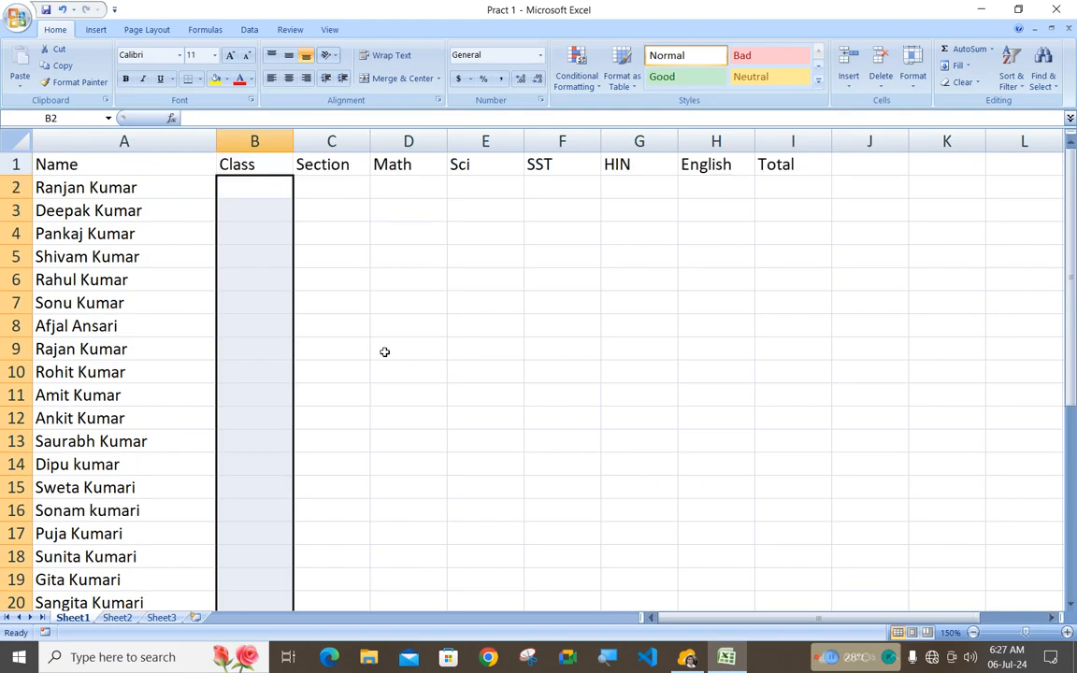
{"action": "type", "text": "=rand"}
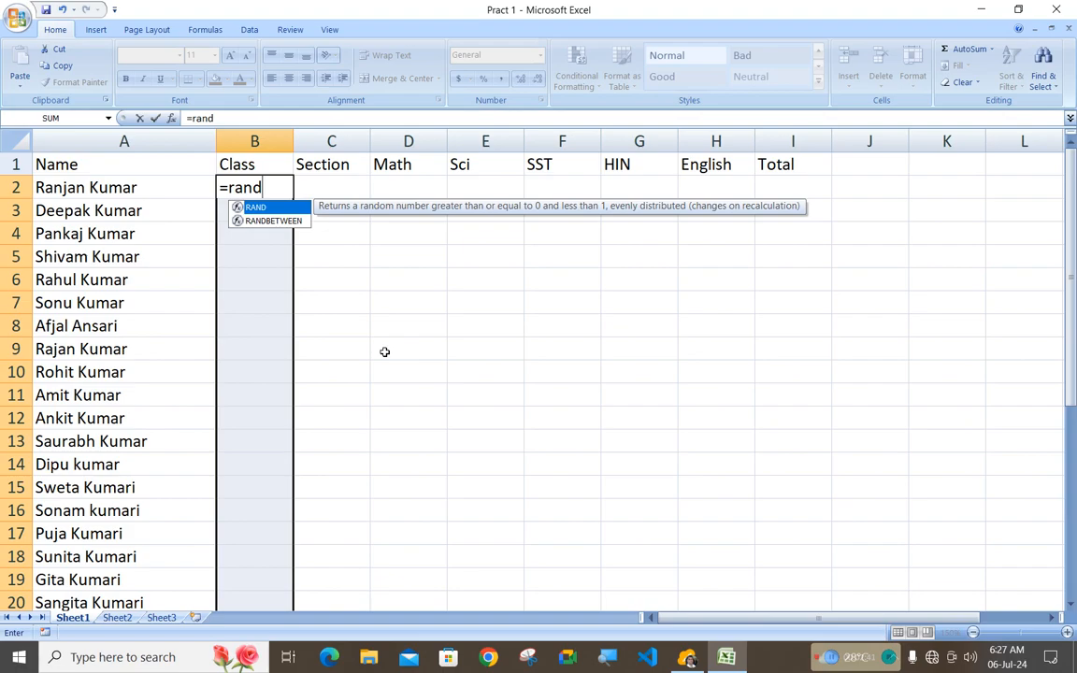
{"action": "key", "text": "Down"}
{"action": "key", "text": "Tab"}
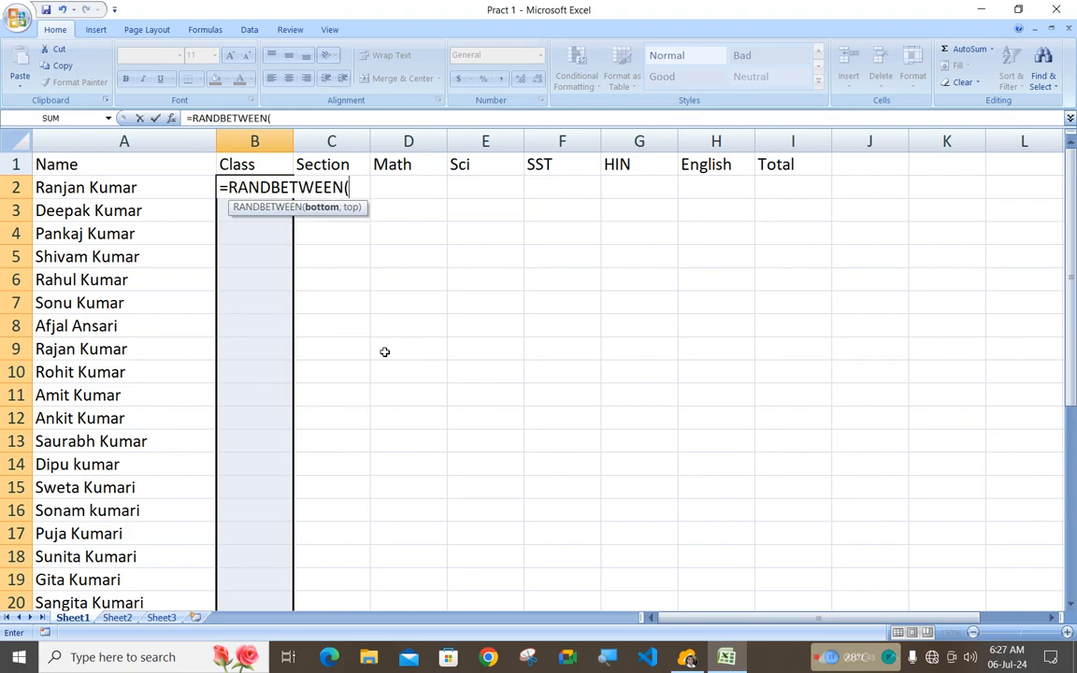
{"action": "type", "text": "1,10"}
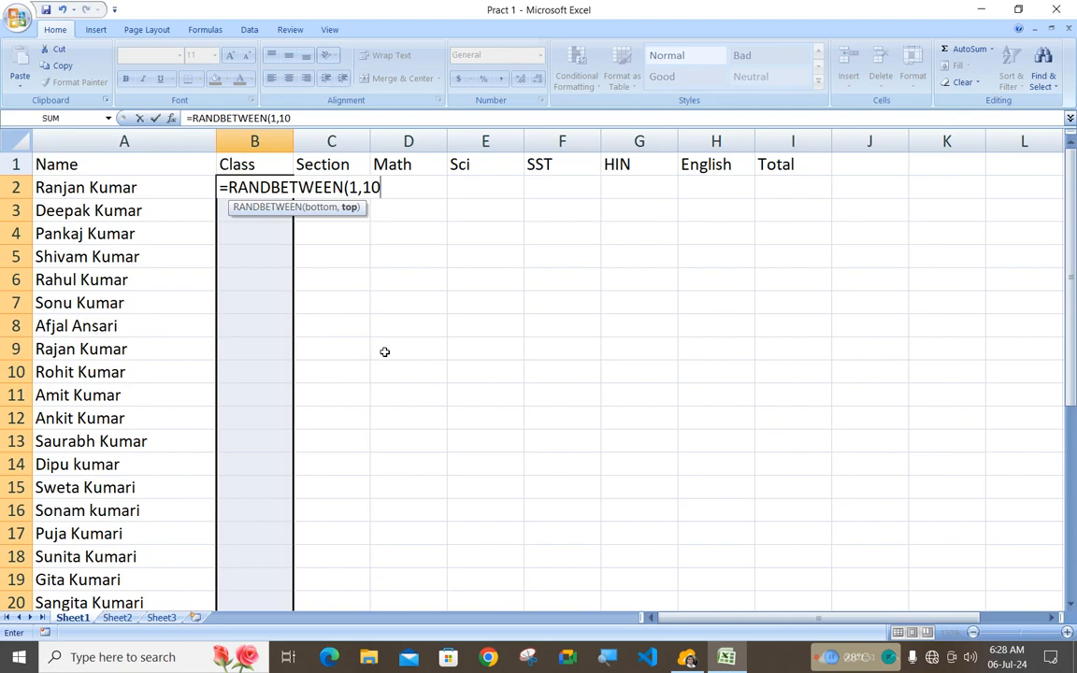
{"action": "type", "text": ")"}
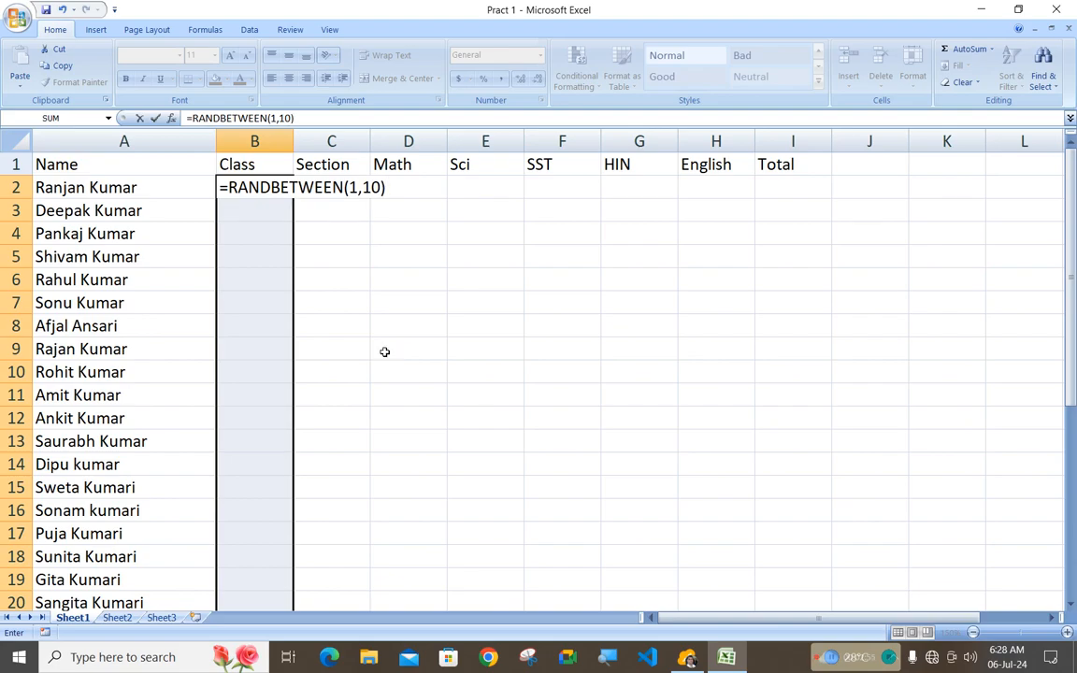
{"action": "key", "text": "ctrl+Return"}
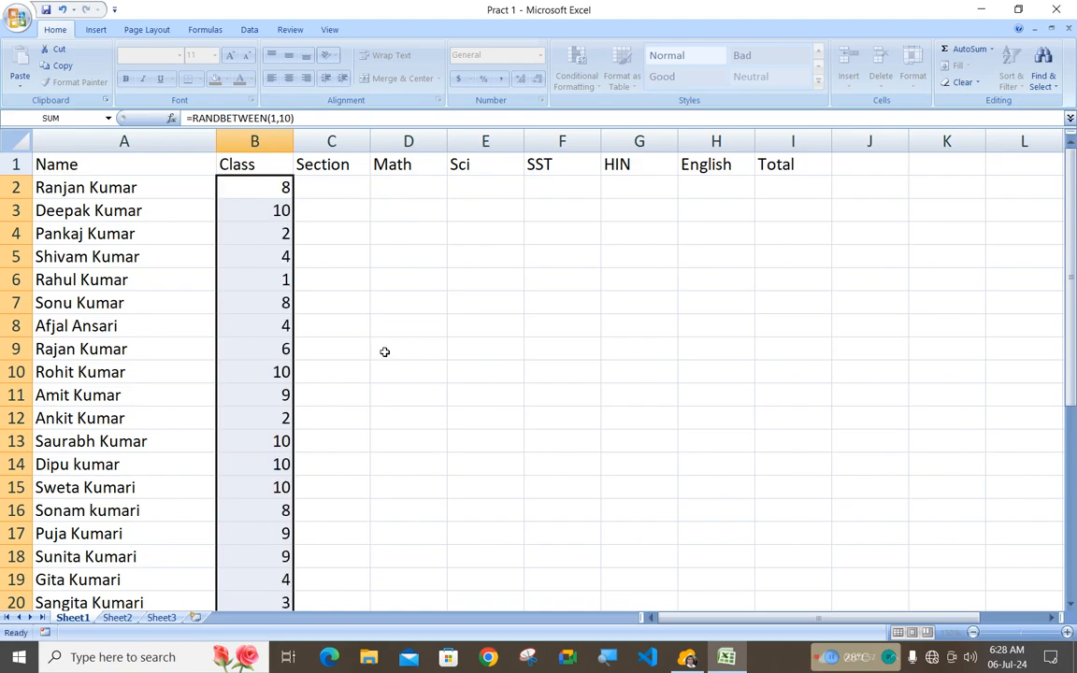
{"action": "scroll", "coordinate": [298, 350], "scroll_direction": "down", "scroll_amount": 6}
{"action": "scroll", "coordinate": [281, 360], "scroll_direction": "up", "scroll_amount": 6}
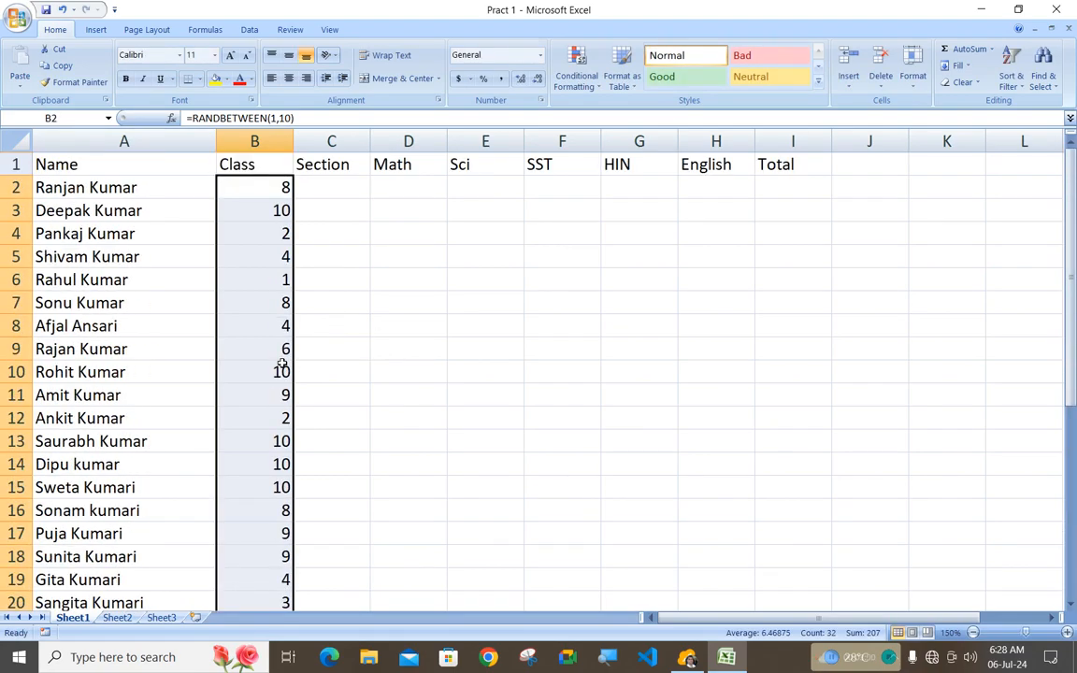
{"action": "right_click", "coordinate": [238, 277]}
{"action": "left_click", "coordinate": [266, 300]}
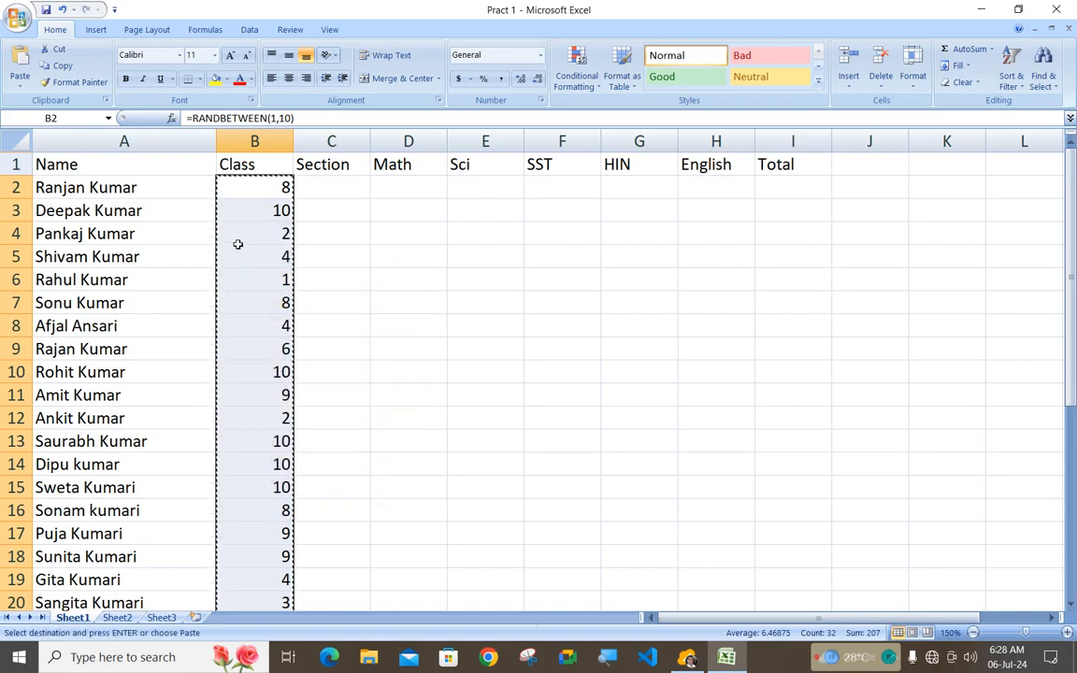
{"action": "right_click", "coordinate": [238, 248]}
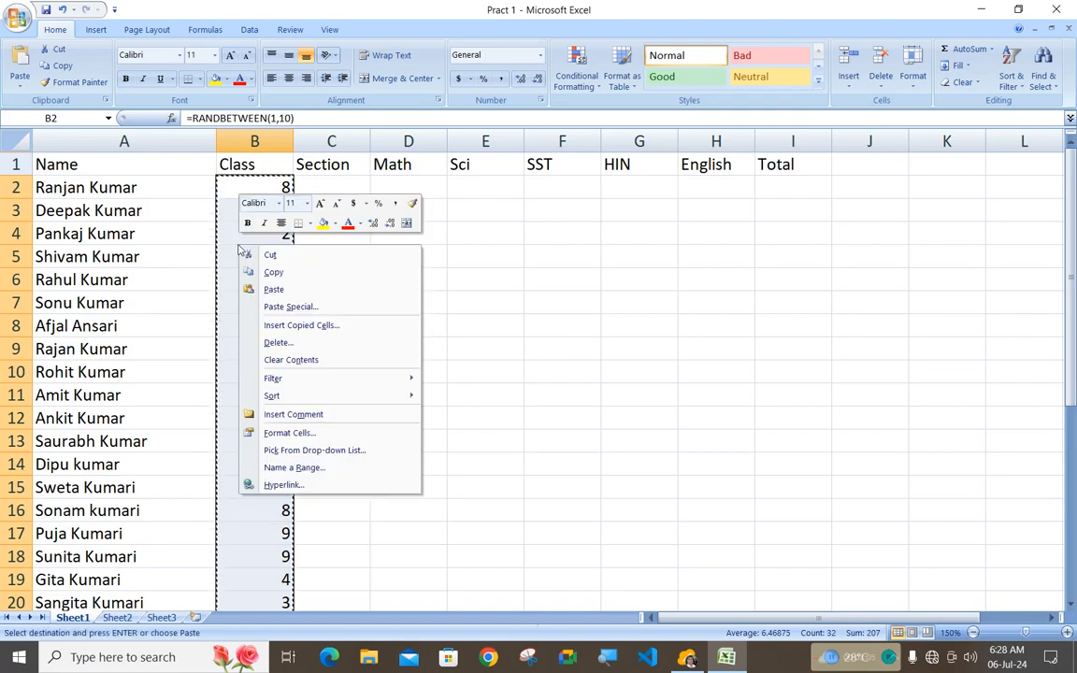
{"action": "left_click", "coordinate": [516, 315]}
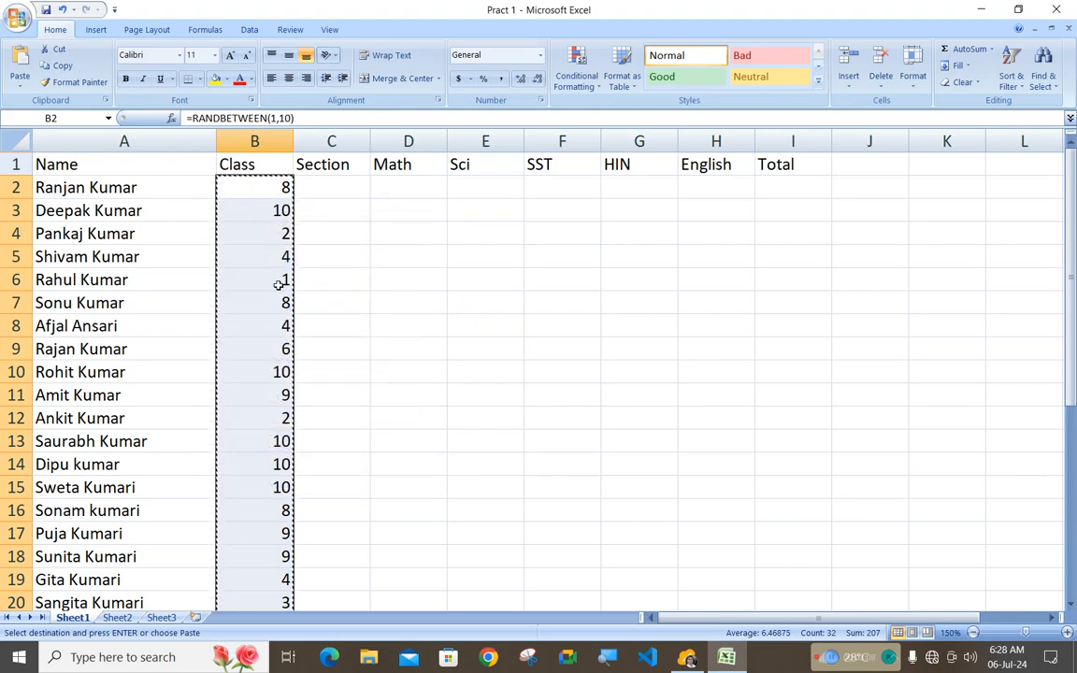
- Replace the random formula in Class cell B3 with the fixed value 9
{"action": "left_click", "coordinate": [259, 212]}
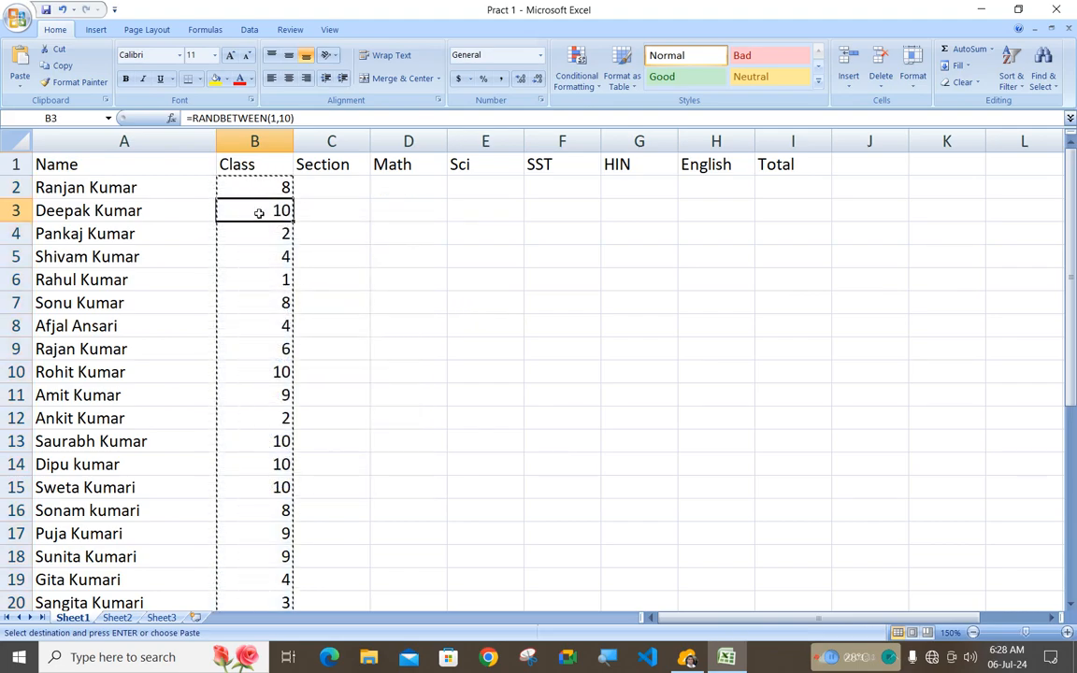
{"action": "type", "text": "9"}
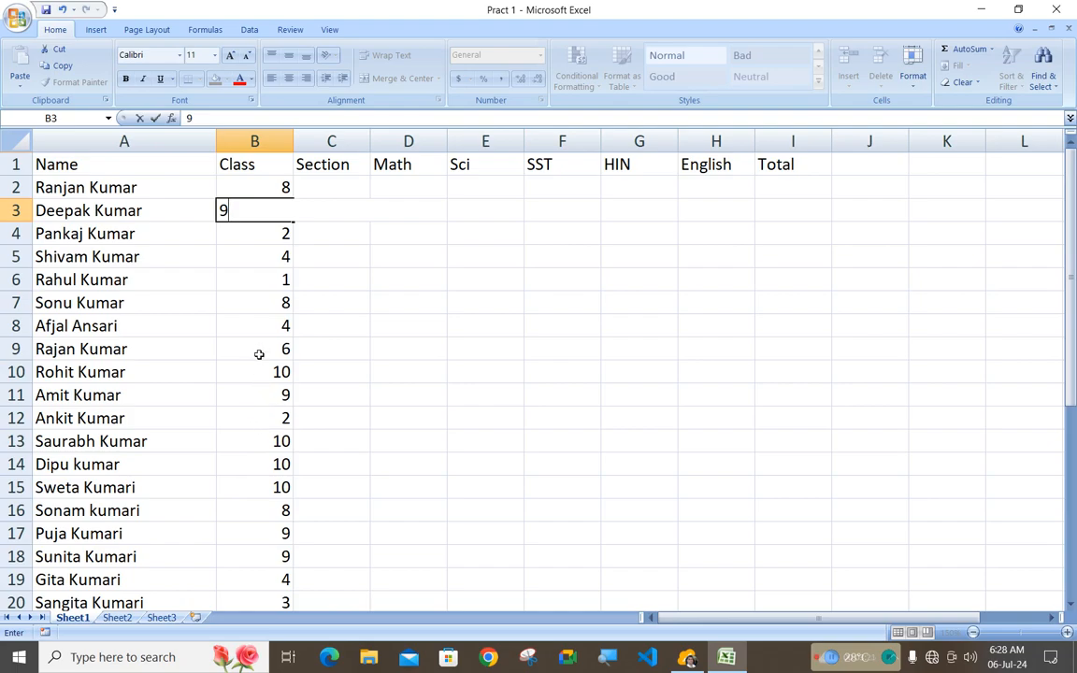
{"action": "key", "text": "Return"}
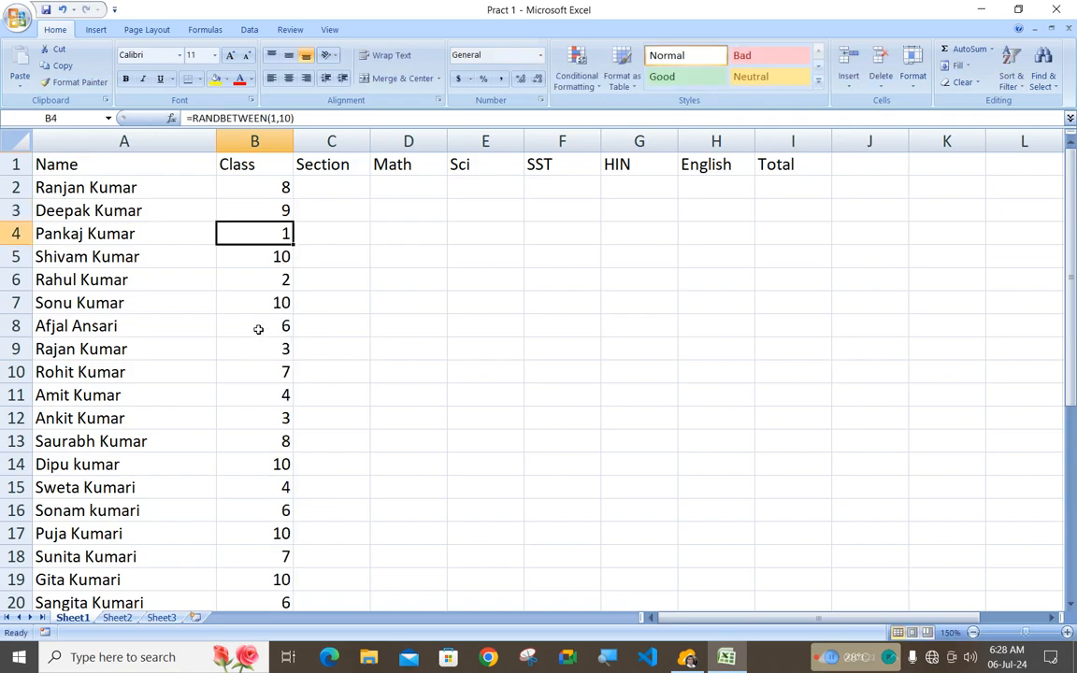
- Convert the Class formulas in B2 to B33 to fixed numbers by copying them and pasting values only over the same cells
{"action": "left_click_drag", "start_coordinate": [255, 187], "coordinate": [265, 556]}
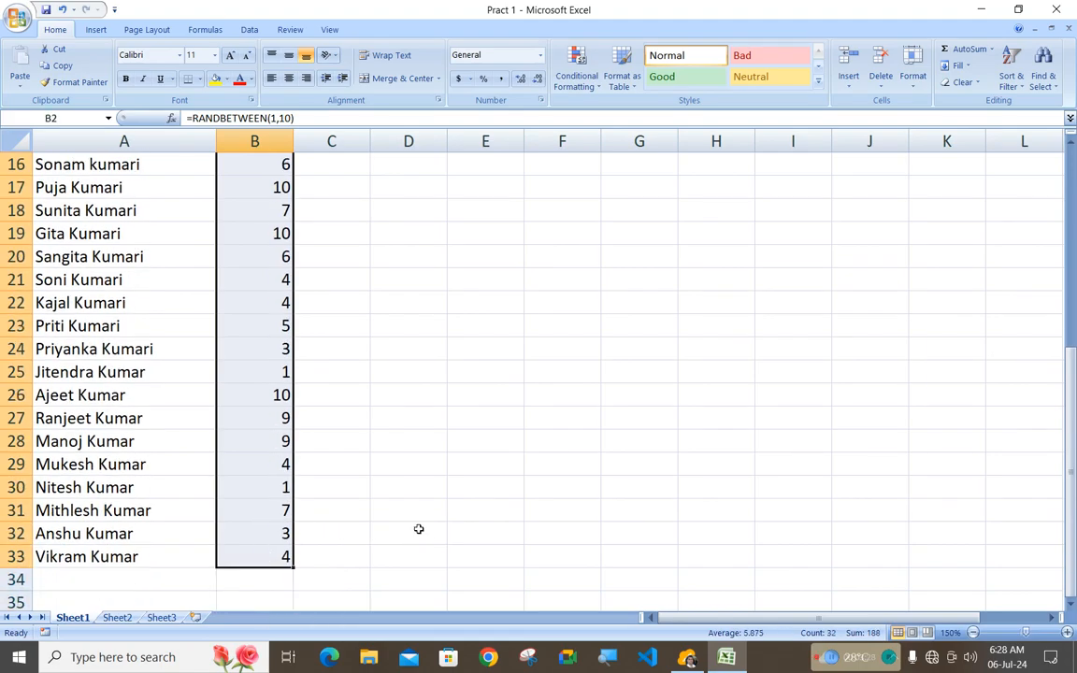
{"action": "scroll", "coordinate": [307, 447], "scroll_direction": "up", "scroll_amount": 5}
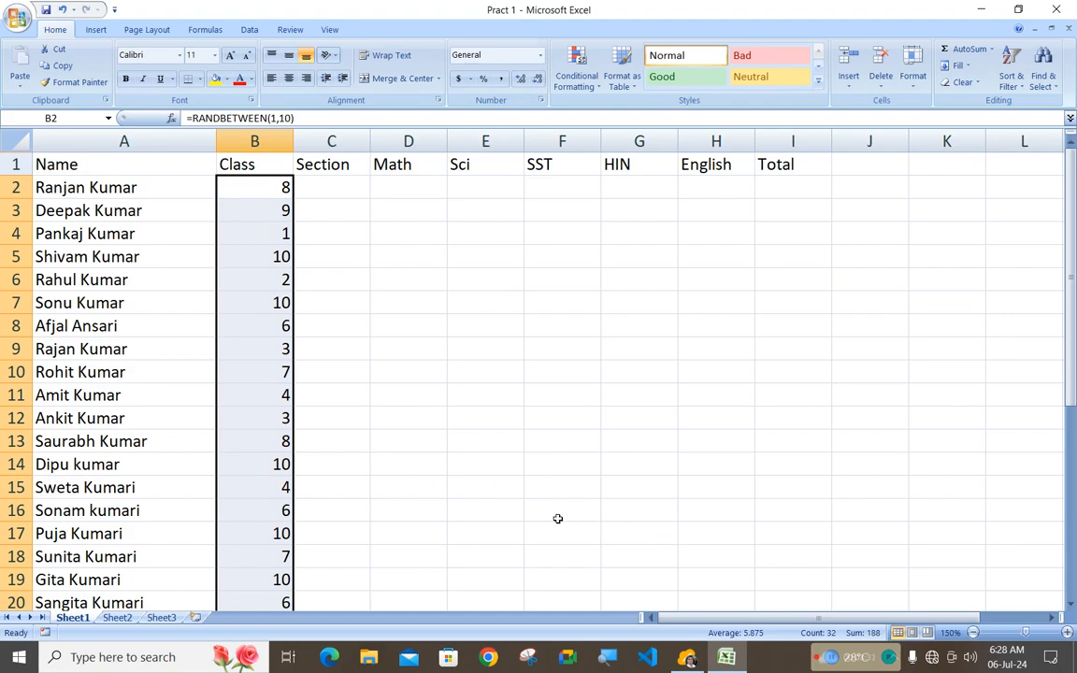
{"action": "left_click", "coordinate": [831, 660]}
{"action": "right_click", "coordinate": [249, 221]}
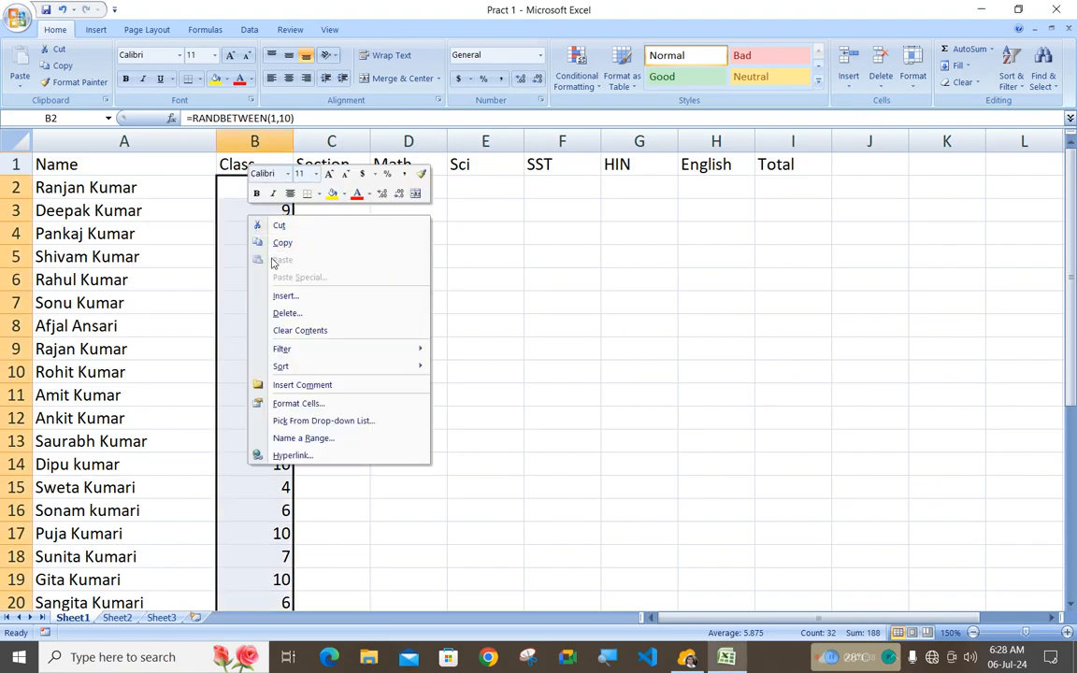
{"action": "left_click", "coordinate": [281, 243]}
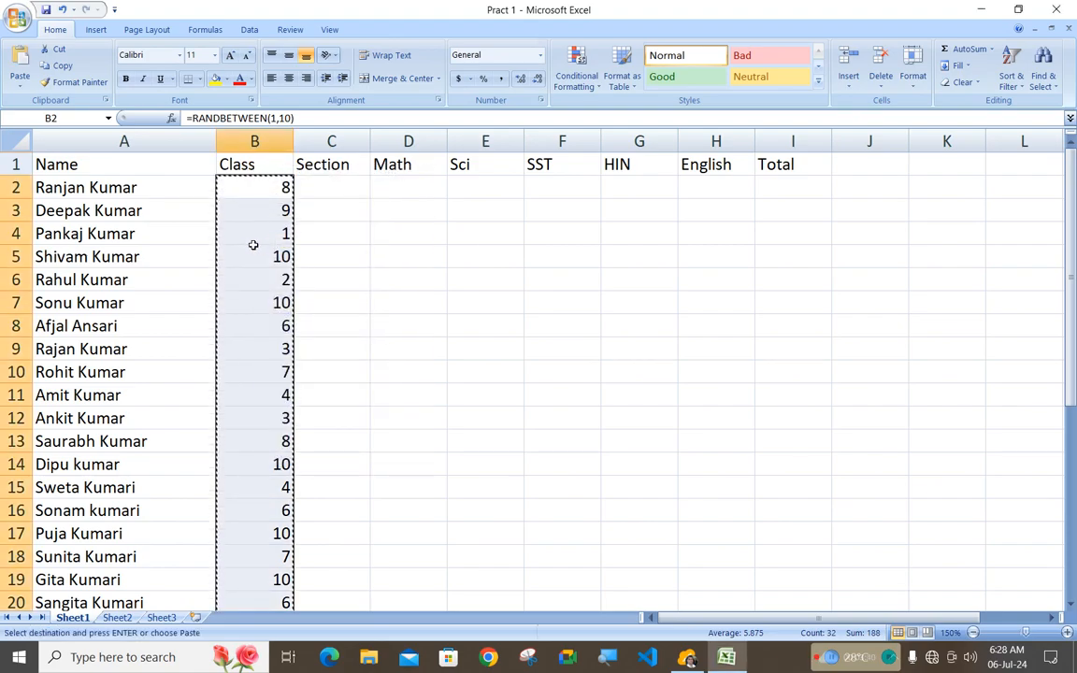
{"action": "right_click", "coordinate": [256, 249]}
{"action": "left_click", "coordinate": [289, 307]}
{"action": "left_click", "coordinate": [187, 248]}
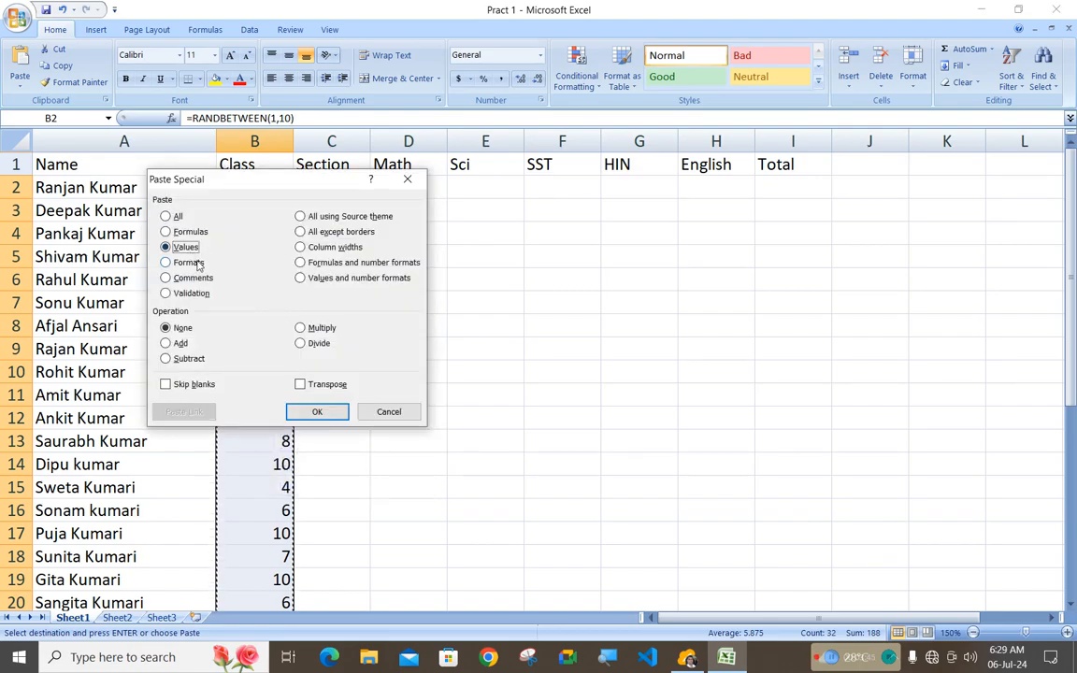
{"action": "left_click", "coordinate": [301, 417]}
{"action": "left_click", "coordinate": [375, 370]}
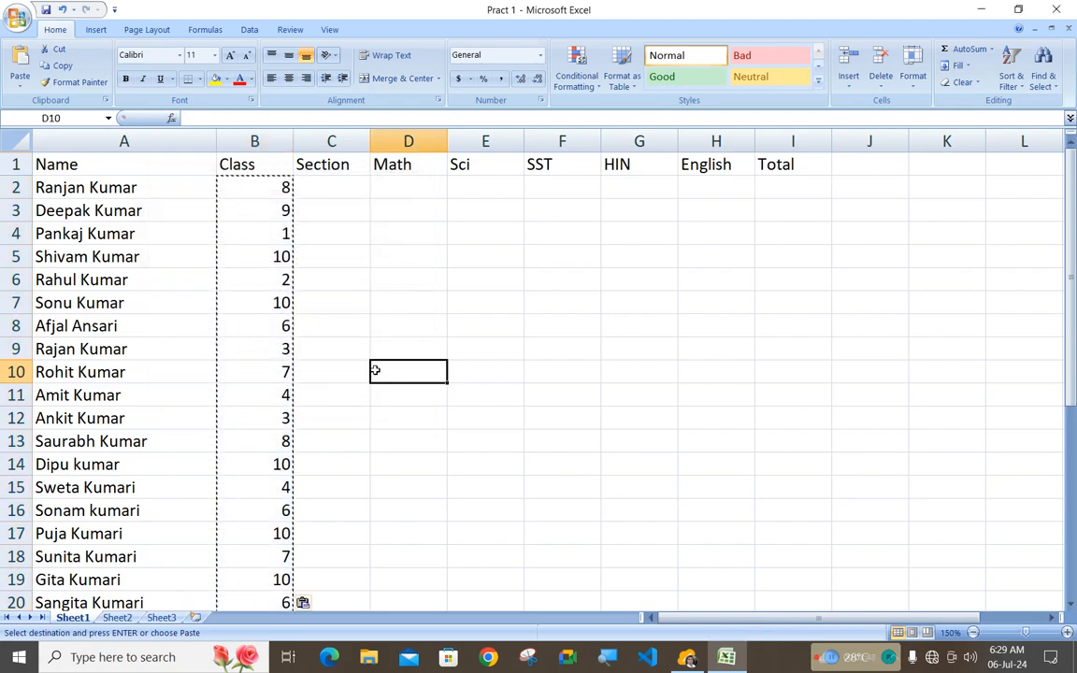
- Enter the sections A in C2 and capital B in C3
{"action": "left_click", "coordinate": [334, 191]}
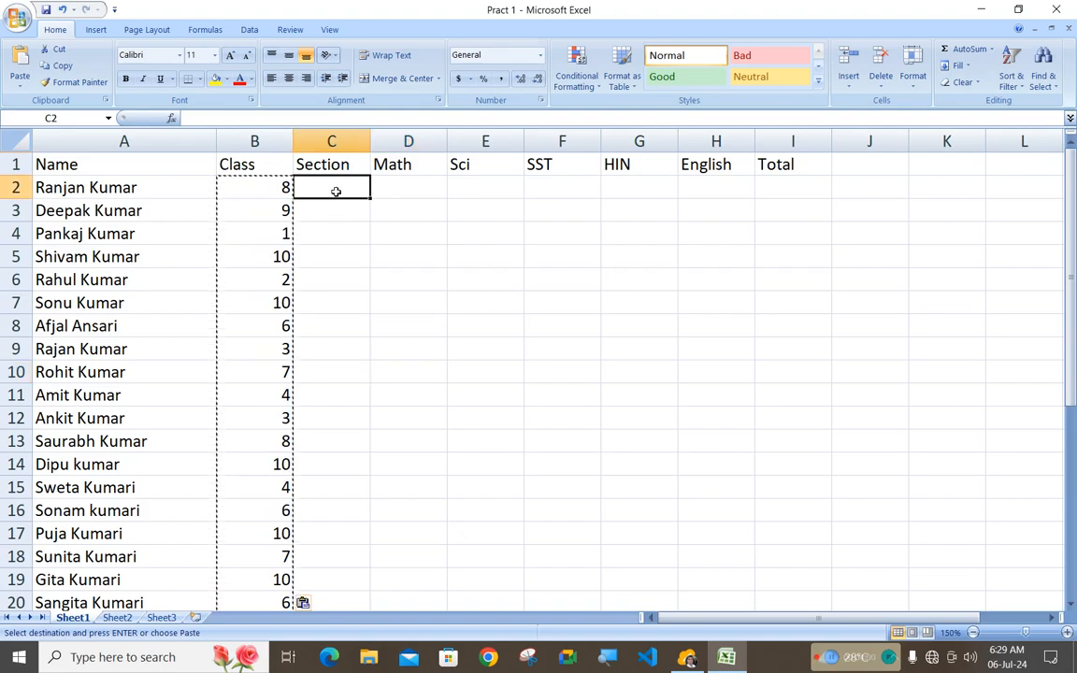
{"action": "type", "text": "A"}
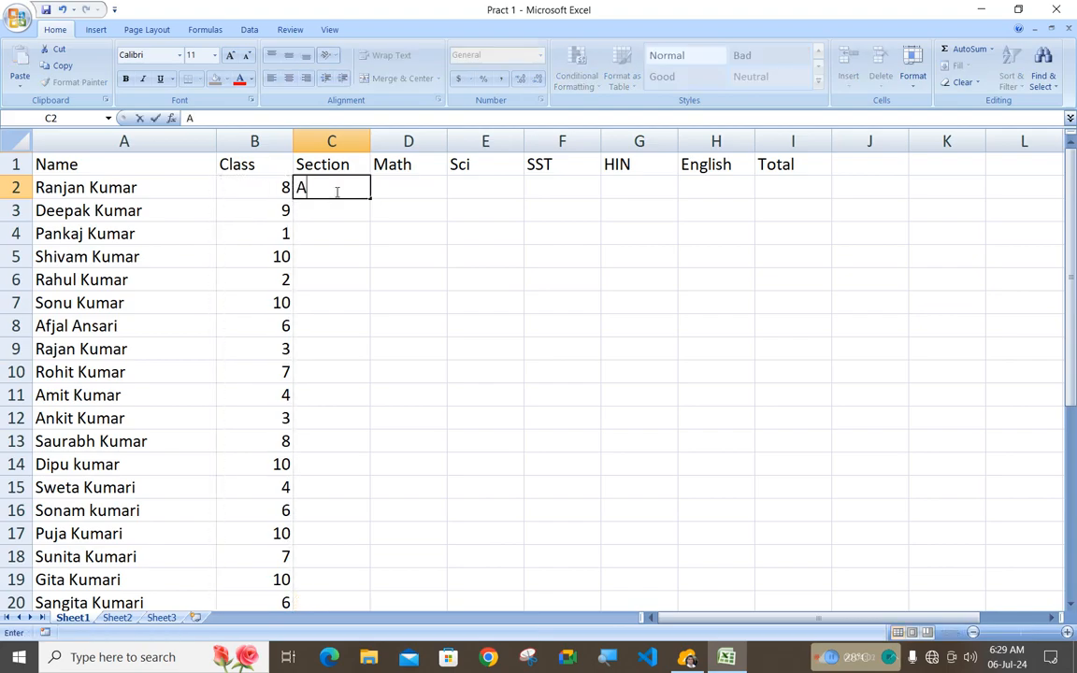
{"action": "key", "text": "Return"}
{"action": "type", "text": "b"}
{"action": "key", "text": "Return"}
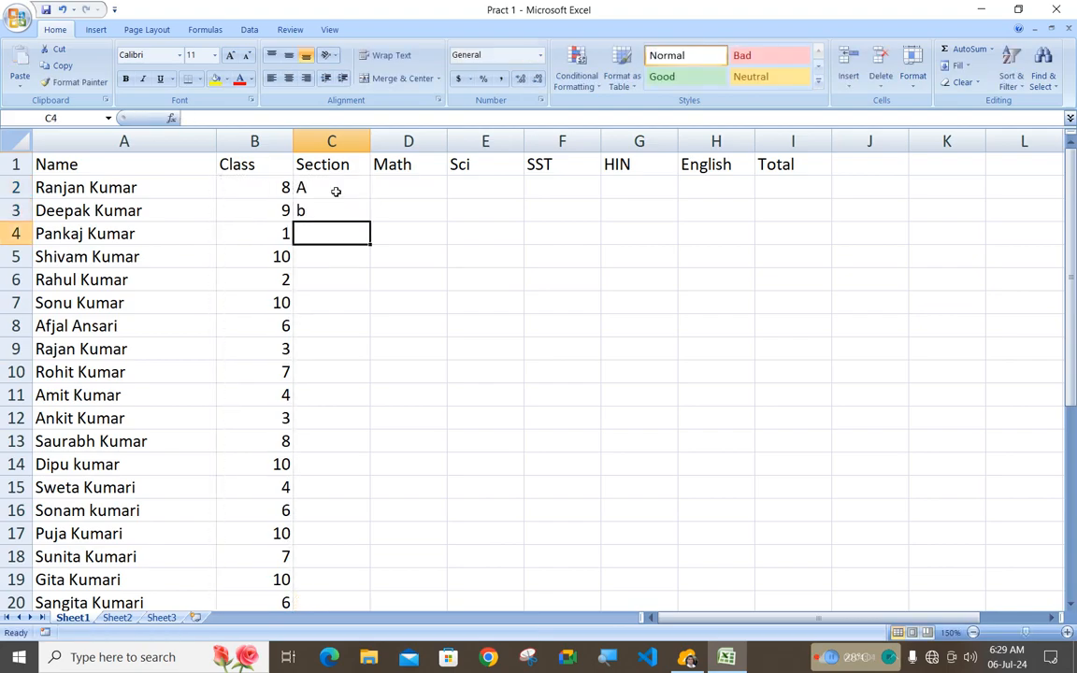
{"action": "key", "text": "BackSpace"}
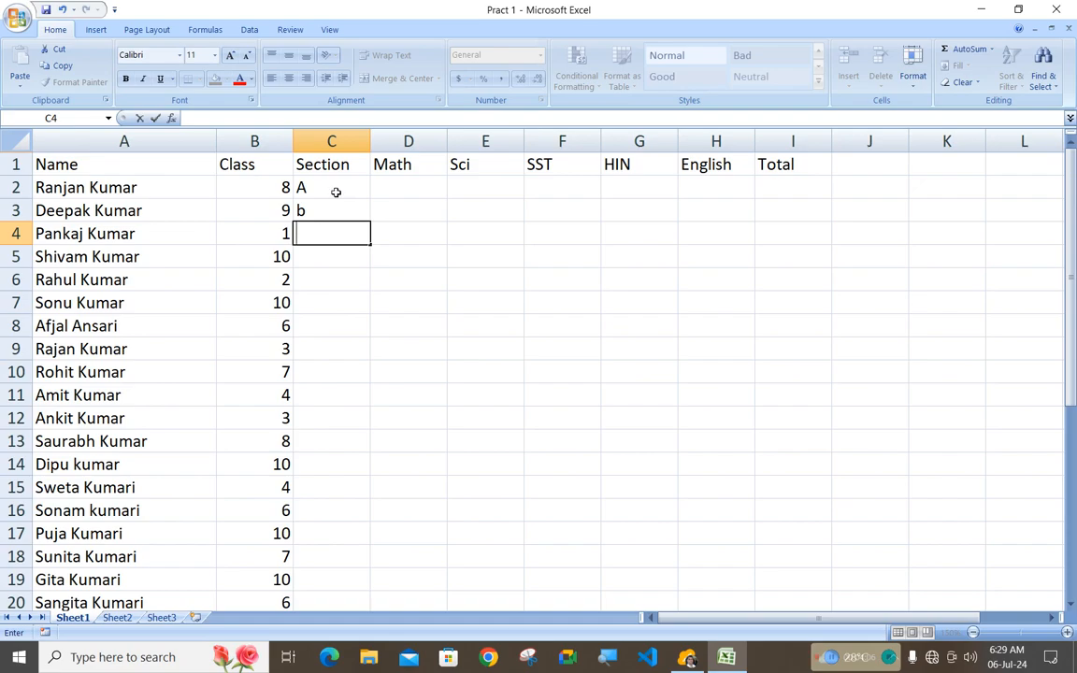
{"action": "key", "text": "Return"}
{"action": "key", "text": "Up"}
{"action": "key", "text": "Up"}
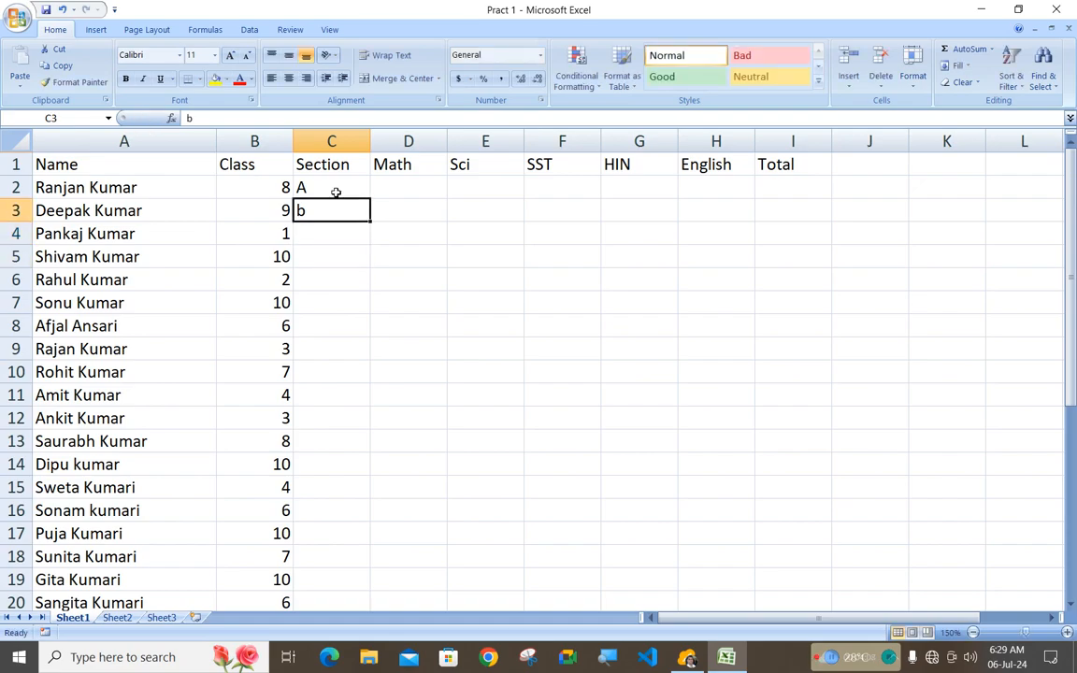
{"action": "type", "text": "B"}
{"action": "key", "text": "Return"}
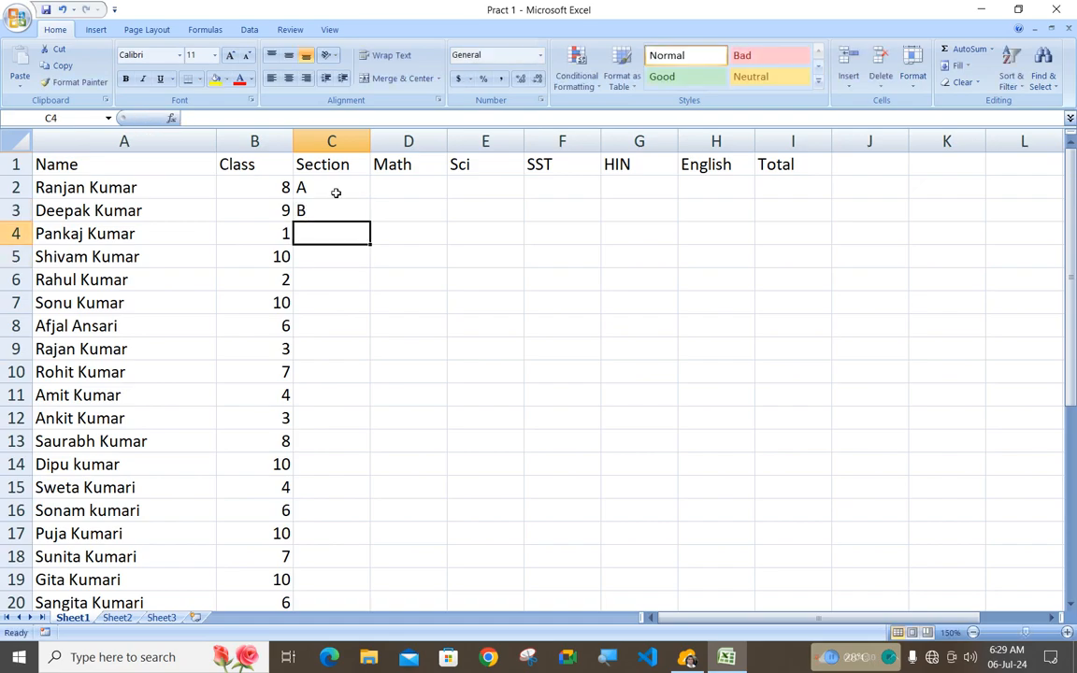
- Enter the sections C, A, A and B in cells C4 to C7
{"action": "type", "text": "C"}
{"action": "key", "text": "Return"}
{"action": "type", "text": "A"}
{"action": "key", "text": "Return"}
{"action": "type", "text": "A"}
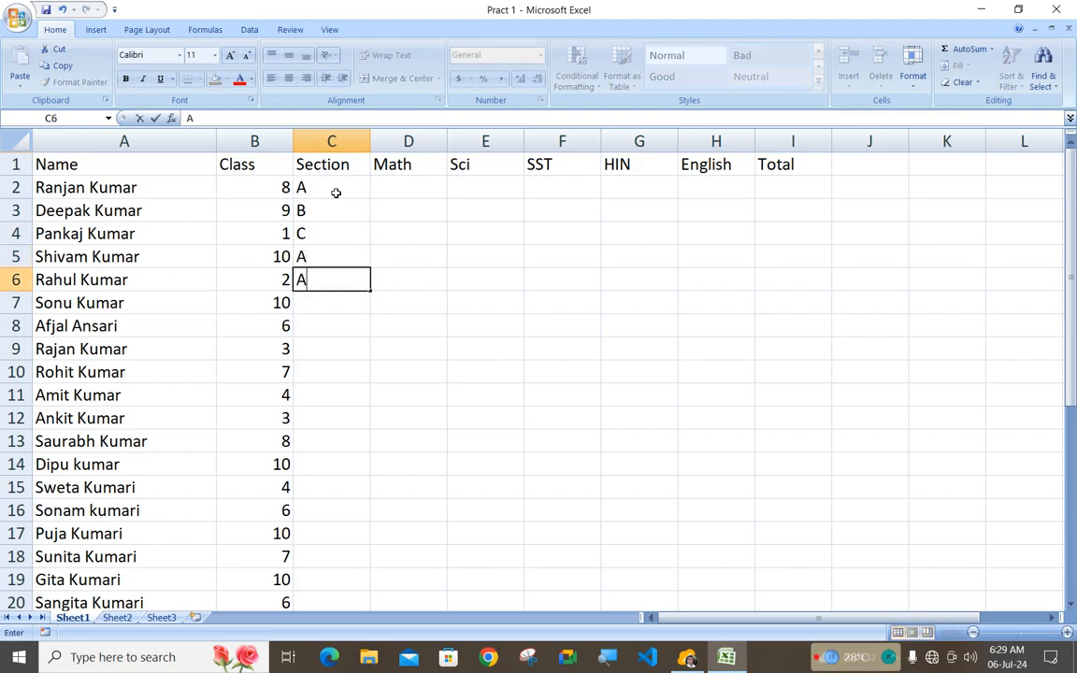
{"action": "key", "text": "Return"}
{"action": "type", "text": "B"}
{"action": "key", "text": "Return"}
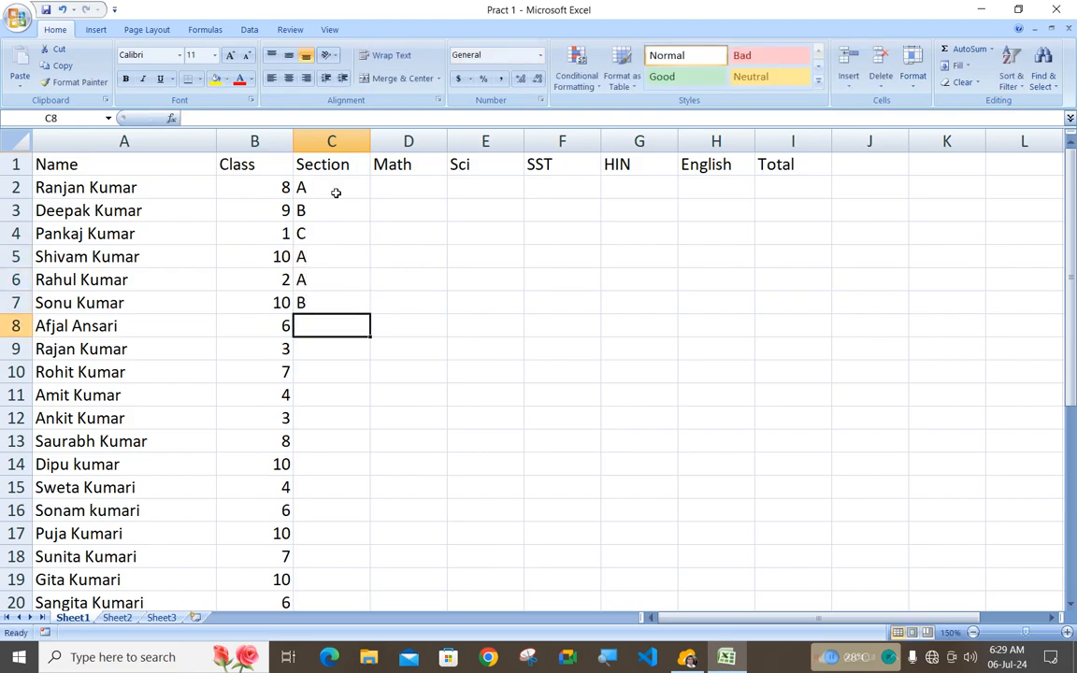
- Enter the sections C, A, B and A in cells C8 to C11
{"action": "type", "text": "C"}
{"action": "key", "text": "Return"}
{"action": "type", "text": "A"}
{"action": "key", "text": "Return"}
{"action": "type", "text": "B"}
{"action": "key", "text": "Return"}
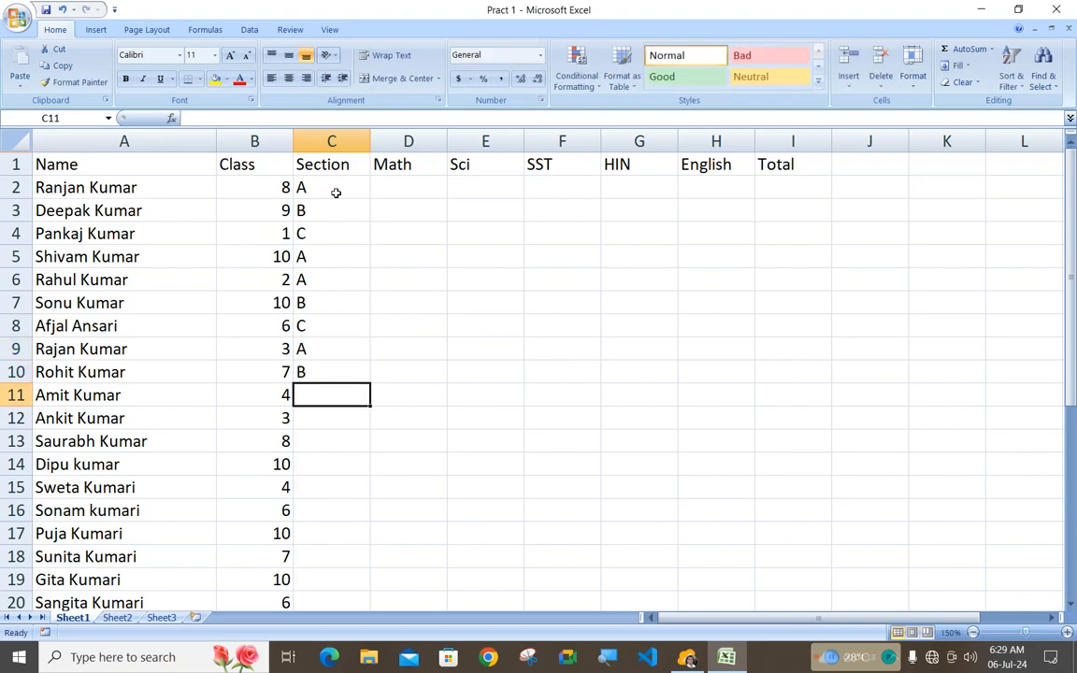
{"action": "type", "text": "A"}
{"action": "key", "text": "Return"}
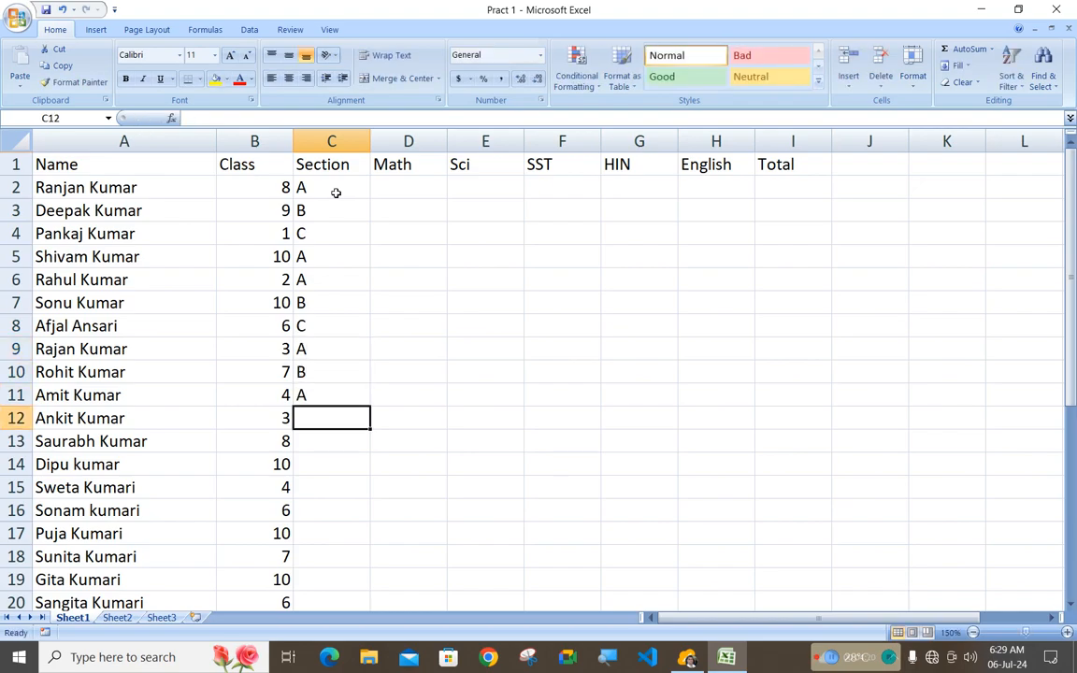
- Enter the sections A, B, C, C, B and A in cells C12 to C17
{"action": "type", "text": "A"}
{"action": "key", "text": "Return"}
{"action": "type", "text": "B"}
{"action": "key", "text": "Return"}
{"action": "type", "text": "C"}
{"action": "key", "text": "Return"}
{"action": "type", "text": "C"}
{"action": "key", "text": "Return"}
{"action": "type", "text": "B"}
{"action": "key", "text": "Return"}
{"action": "type", "text": "A"}
{"action": "key", "text": "Return"}
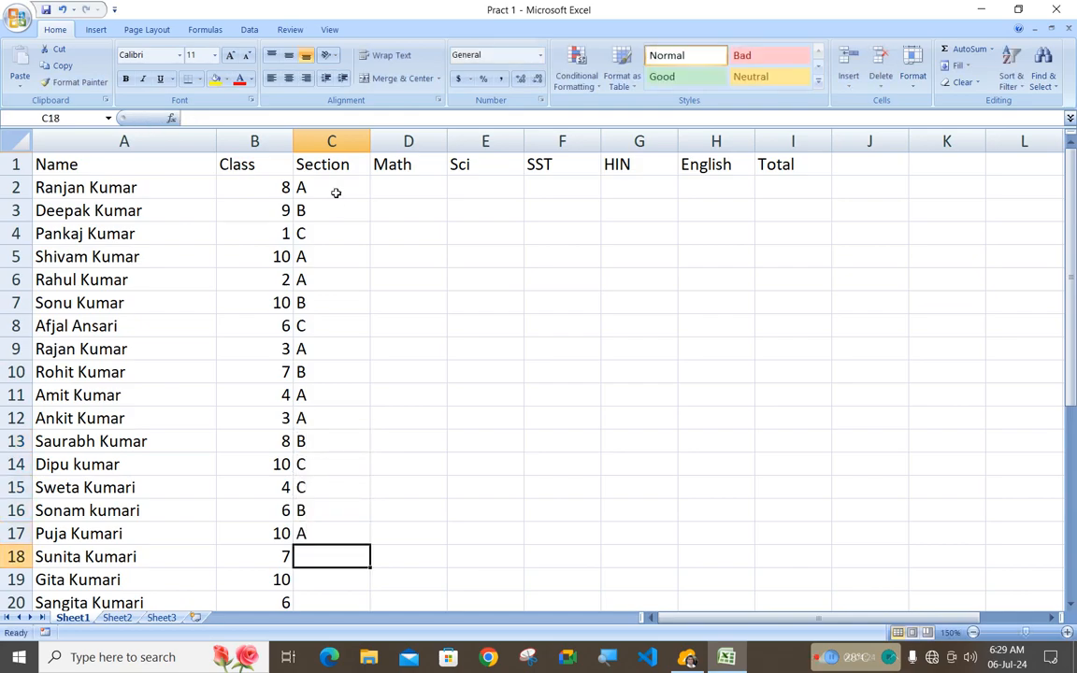
- Copy the section letters in C6 to C17 and paste them starting at C18 and again at C30
{"action": "left_click_drag", "start_coordinate": [320, 276], "coordinate": [320, 533]}
{"action": "key", "text": "ctrl+c"}
{"action": "scroll", "coordinate": [319, 426], "scroll_direction": "down", "scroll_amount": 3}
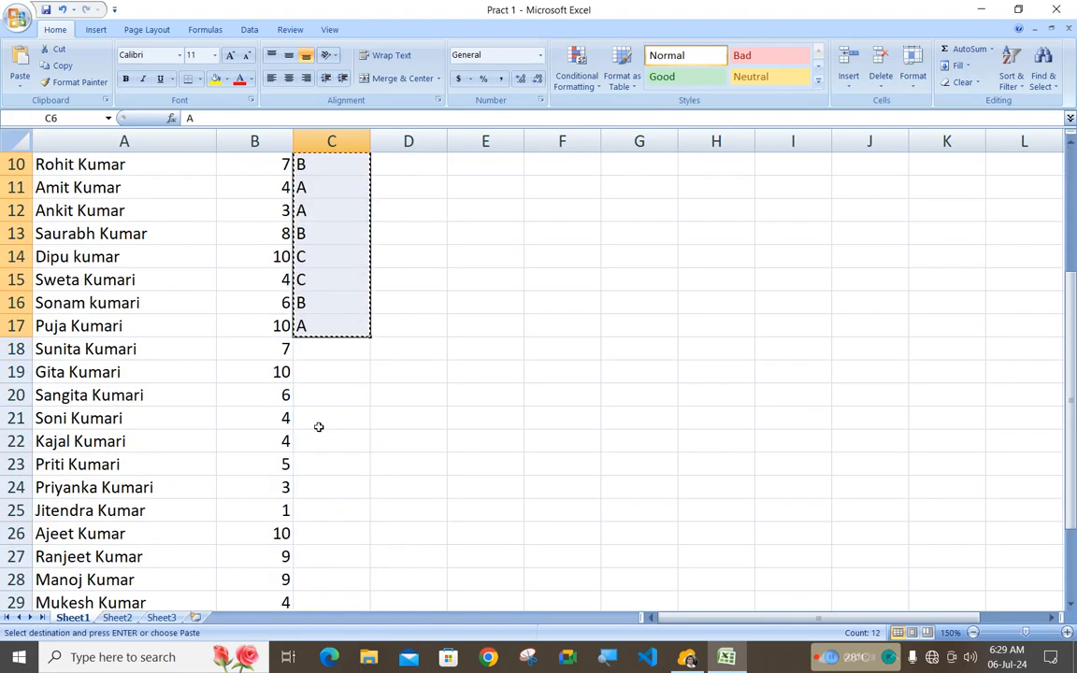
{"action": "left_click_drag", "start_coordinate": [312, 354], "coordinate": [311, 562]}
{"action": "key", "text": "ctrl+v"}
{"action": "left_click_drag", "start_coordinate": [324, 488], "coordinate": [321, 551]}
{"action": "key", "text": "ctrl+v"}
- Clear the surplus section letters in C34 to C41 below the last student
{"action": "scroll", "coordinate": [318, 514], "scroll_direction": "down", "scroll_amount": 4}
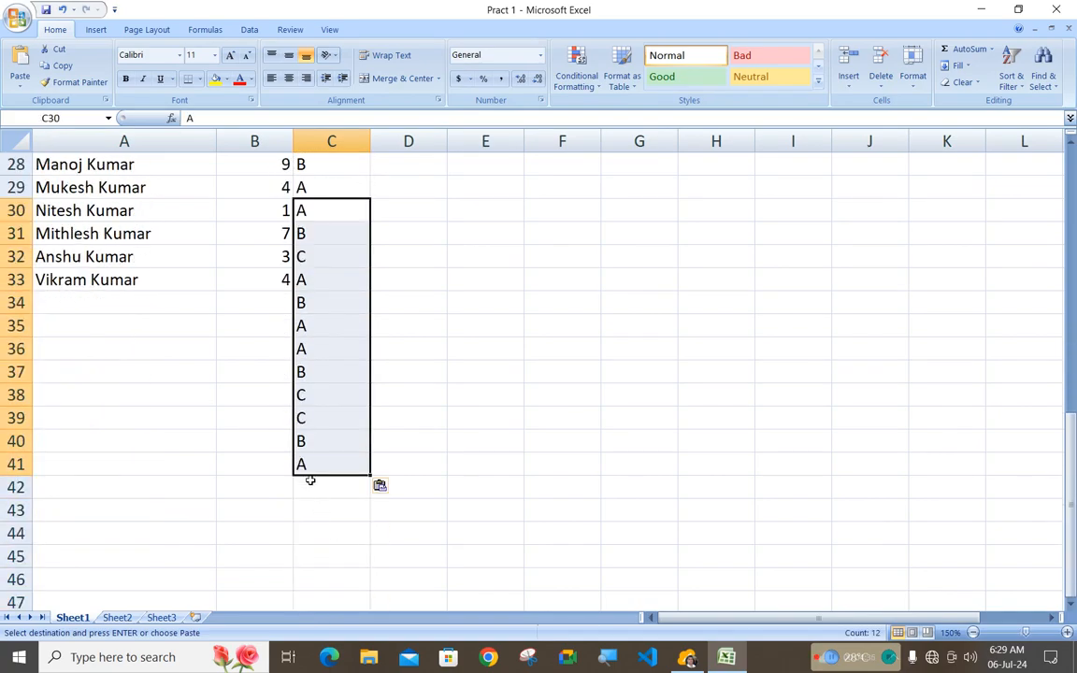
{"action": "left_click_drag", "start_coordinate": [308, 306], "coordinate": [322, 465]}
{"action": "right_click", "coordinate": [312, 375]}
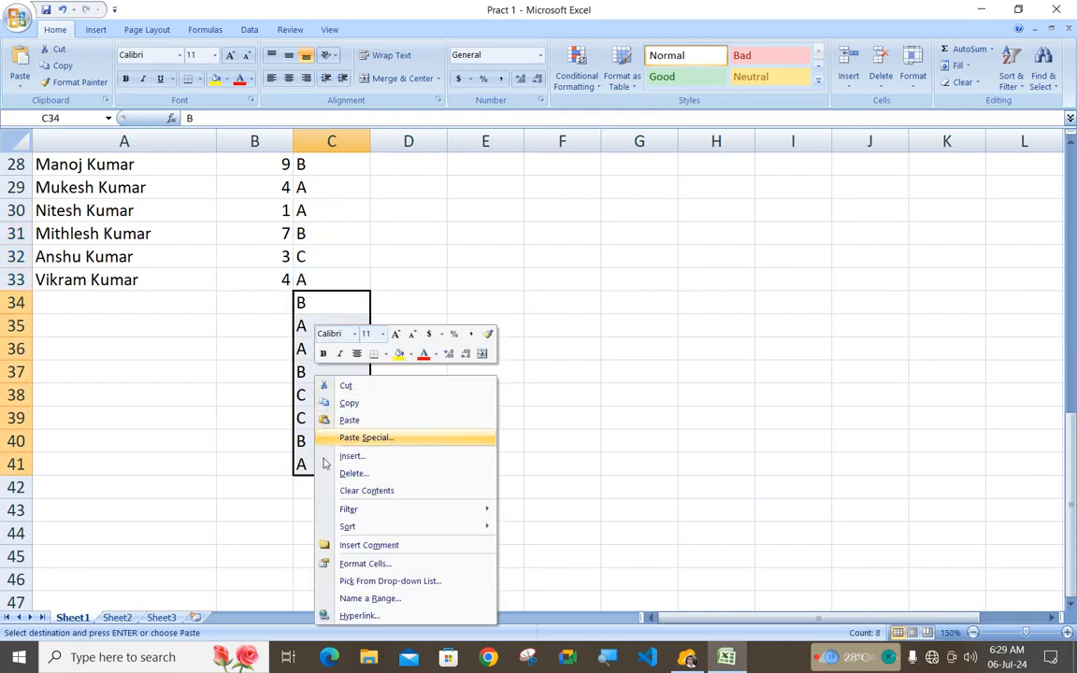
{"action": "left_click", "coordinate": [390, 418]}
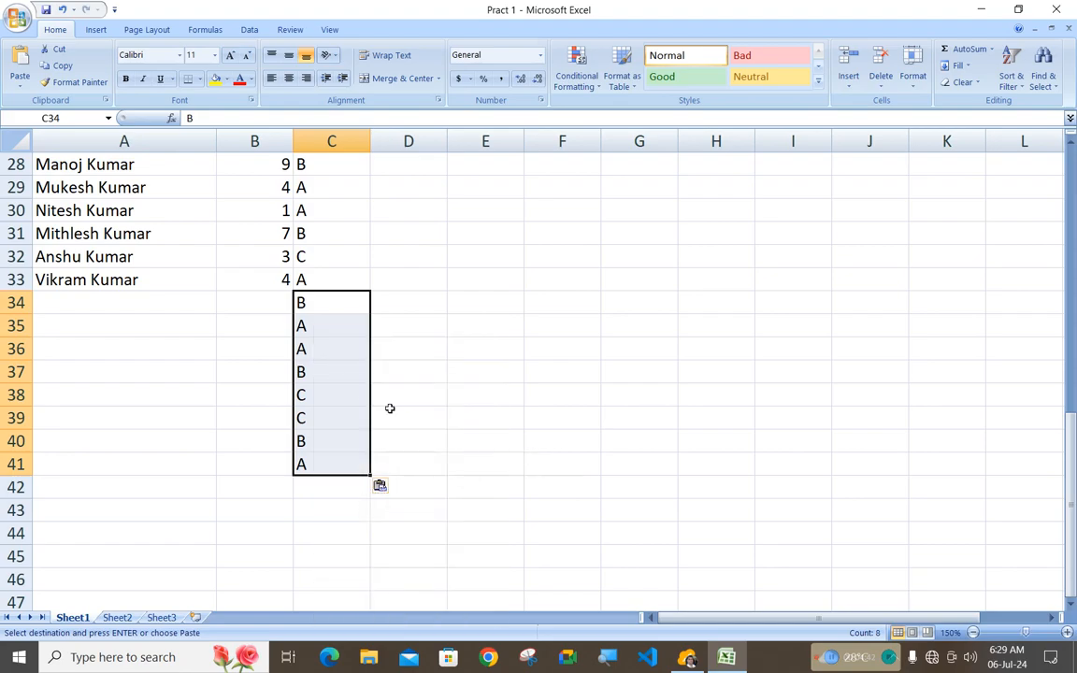
{"action": "key", "text": "Delete"}
{"action": "scroll", "coordinate": [430, 442], "scroll_direction": "up", "scroll_amount": 9}
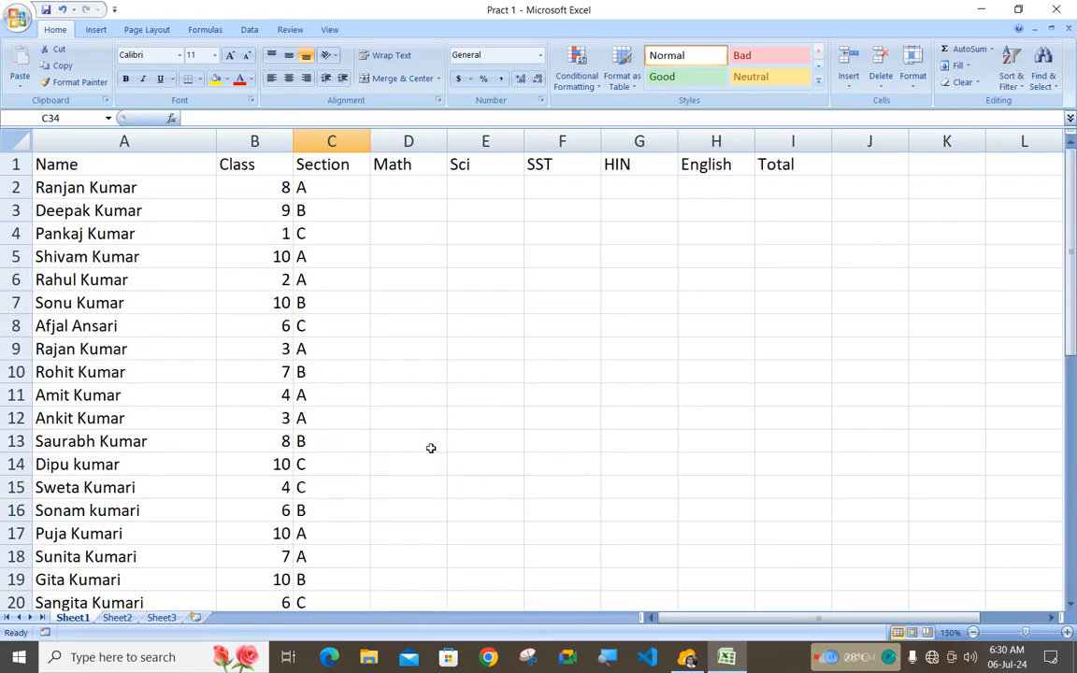
- Fill all subject mark cells from D2 to H33 with the formula =RANDBETWEEN(30,99)
{"action": "left_click", "coordinate": [430, 346]}
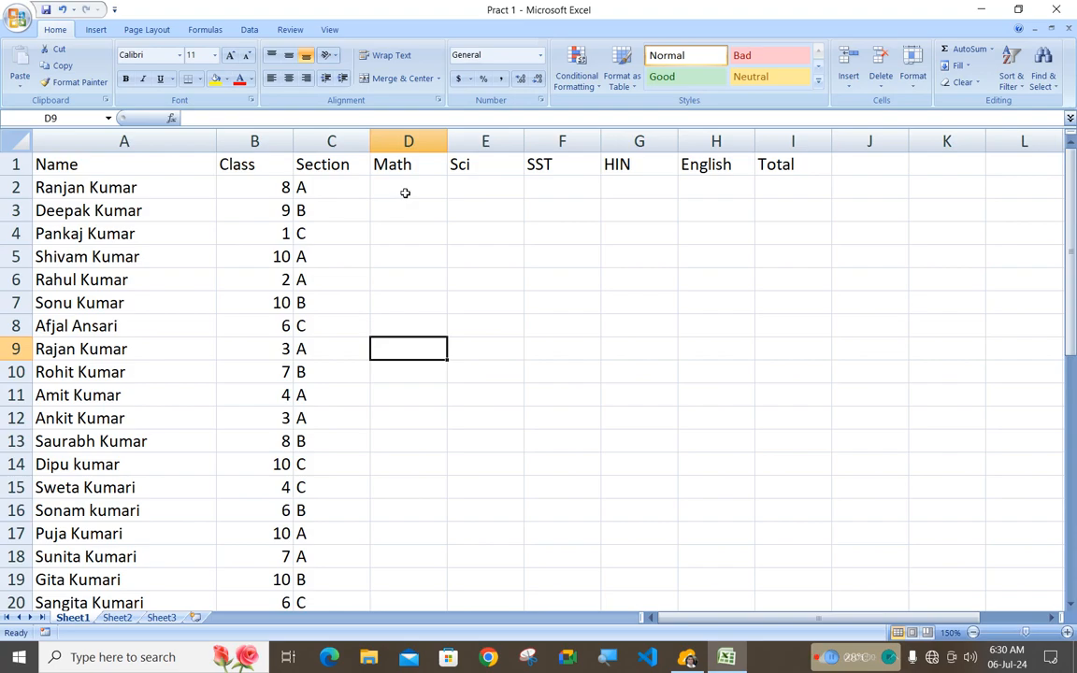
{"action": "left_click_drag", "start_coordinate": [404, 192], "coordinate": [680, 535]}
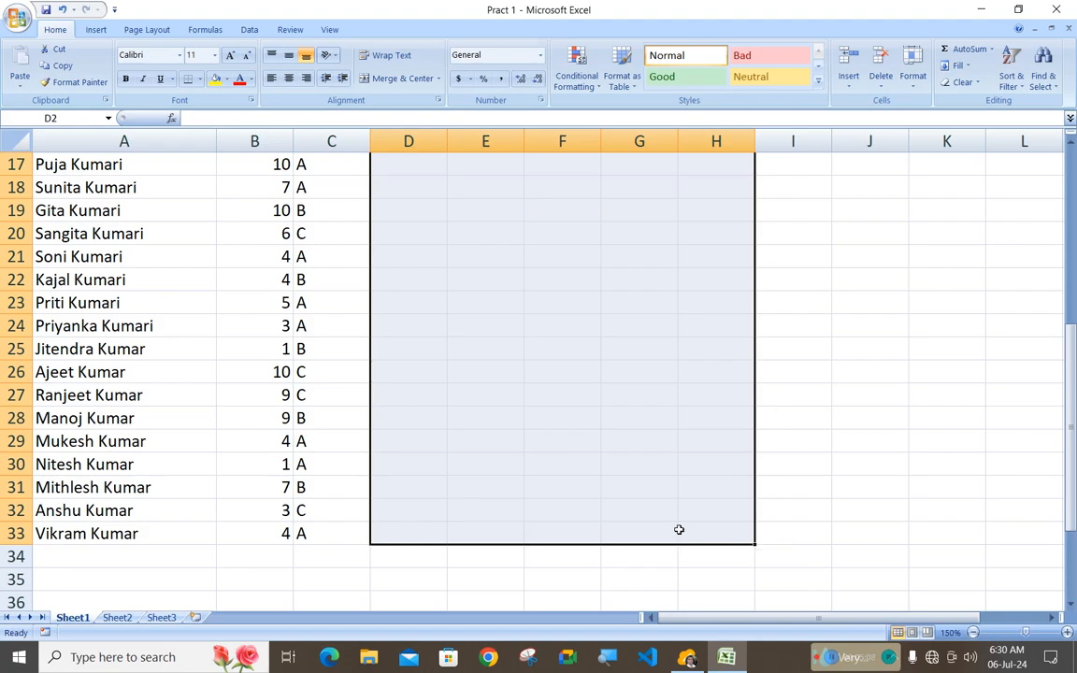
{"action": "type", "text": "="}
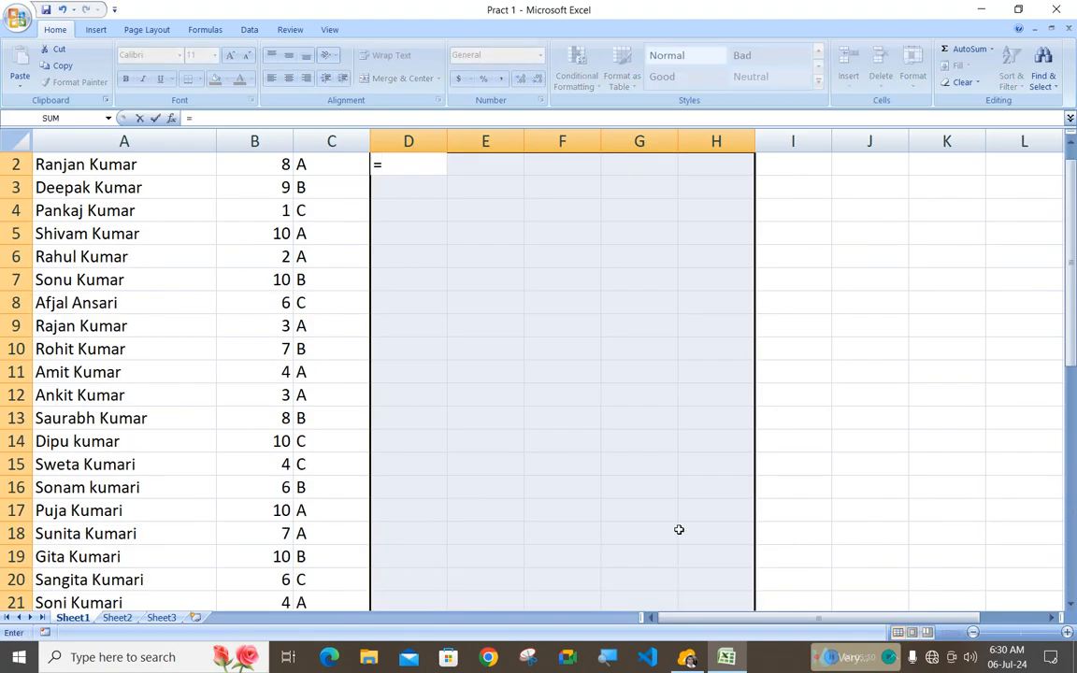
{"action": "type", "text": "30"}
{"action": "key", "text": "BackSpace"}
{"action": "key", "text": "BackSpace"}
{"action": "type", "text": "R"}
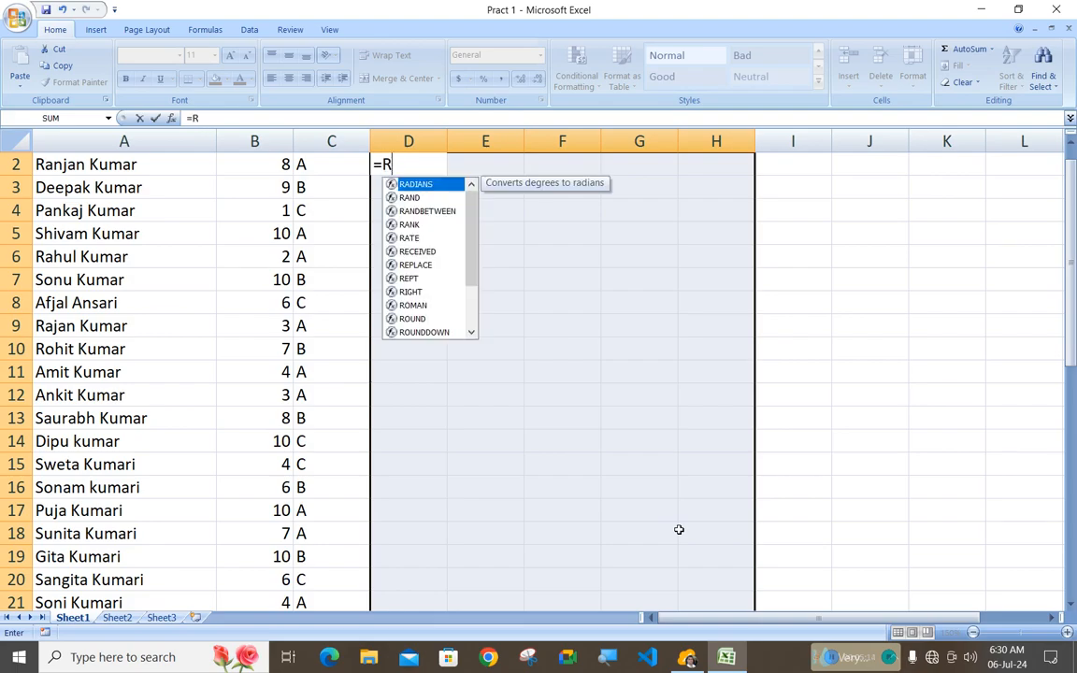
{"action": "type", "text": "AND"}
{"action": "key", "text": "Down"}
{"action": "key", "text": "Tab"}
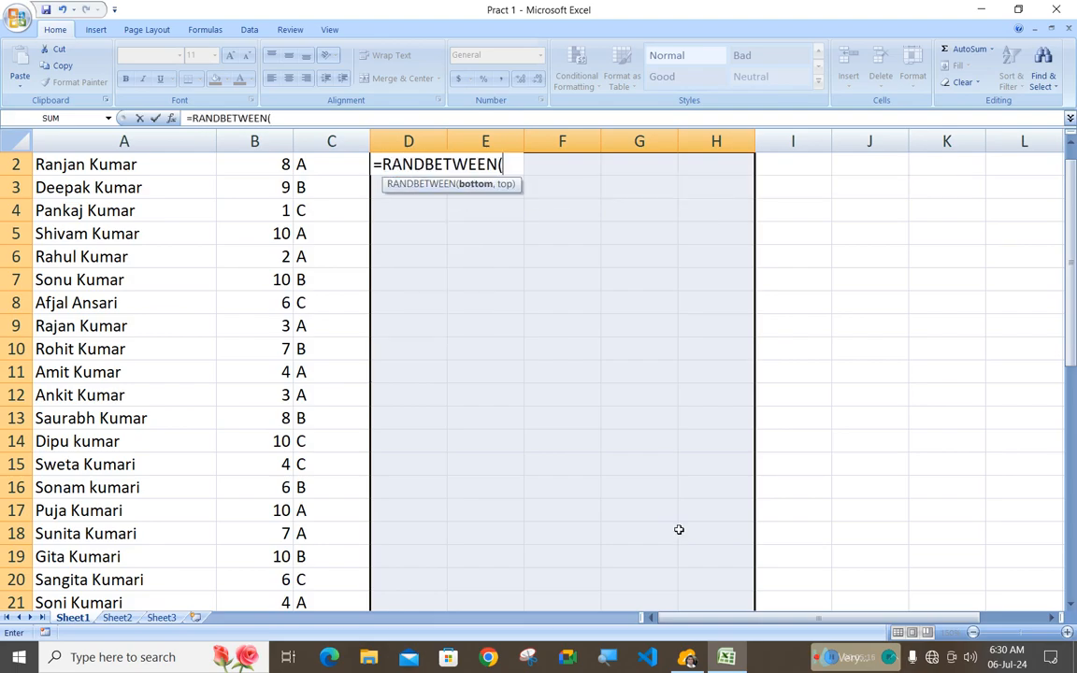
{"action": "type", "text": "30,"}
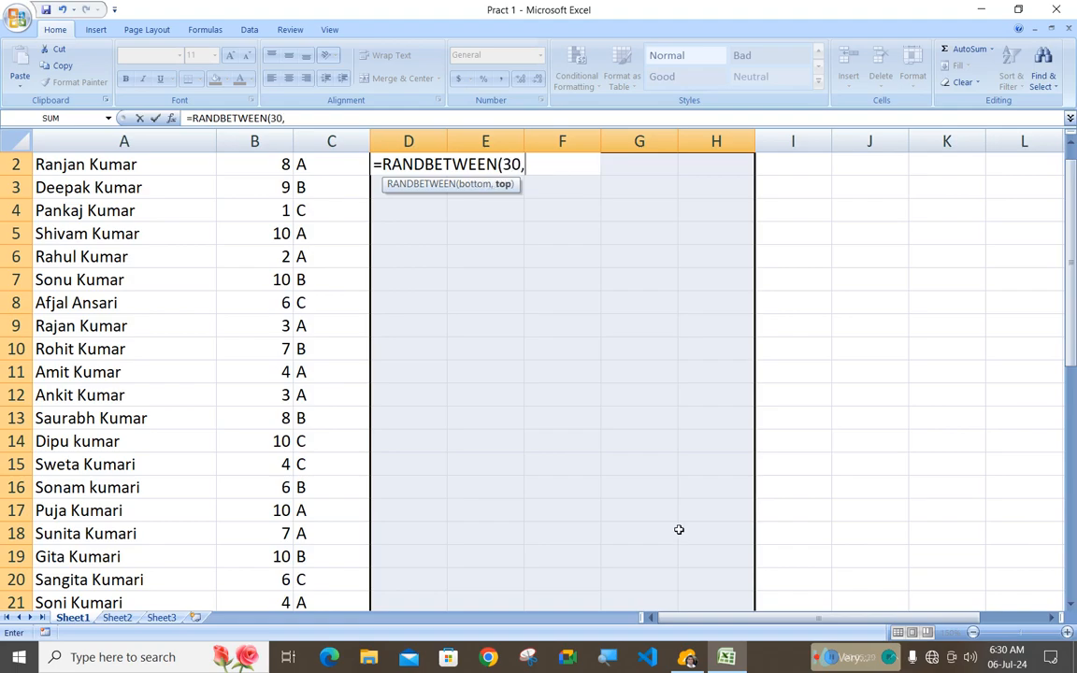
{"action": "type", "text": "99)"}
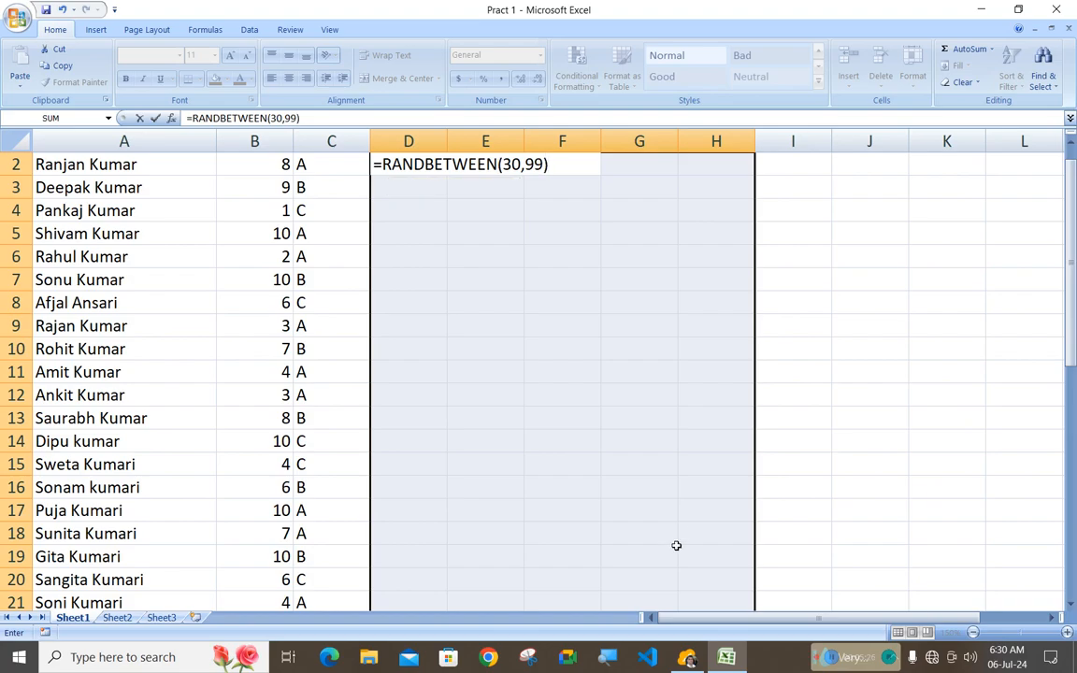
{"action": "scroll", "coordinate": [676, 541], "scroll_direction": "up", "scroll_amount": 1}
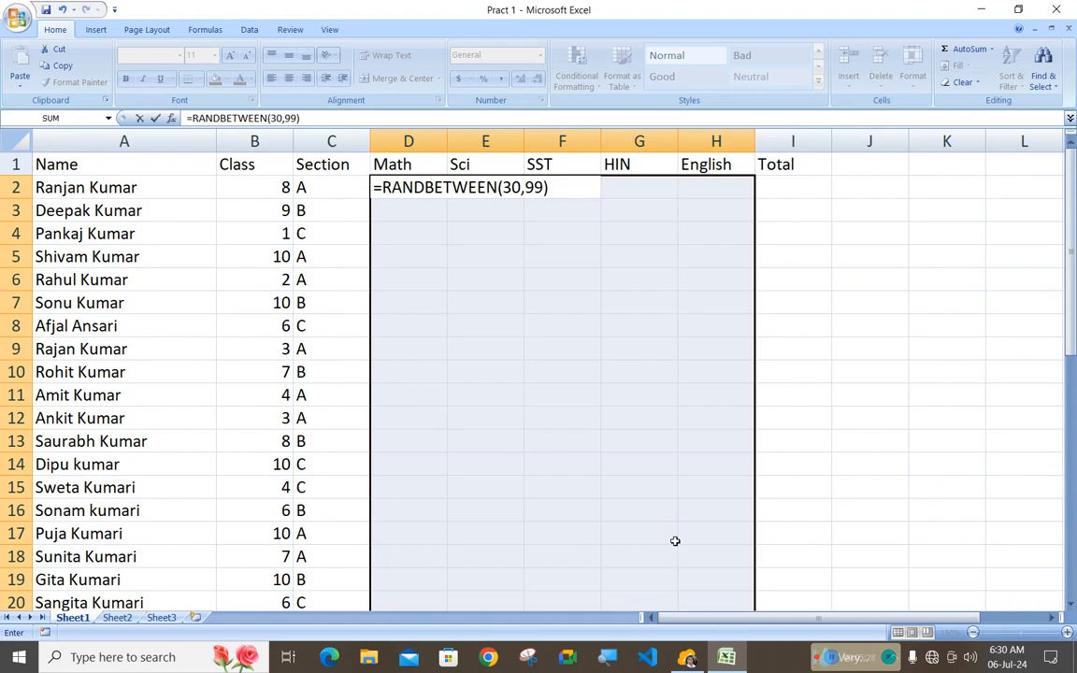
{"action": "key", "text": "ctrl+Return"}
- Convert the mark formulas in D2 to H33 to fixed numbers by copying them and pasting values only over the same cells
{"action": "scroll", "coordinate": [653, 476], "scroll_direction": "down", "scroll_amount": 5}
{"action": "scroll", "coordinate": [661, 468], "scroll_direction": "up", "scroll_amount": 5}
{"action": "right_click", "coordinate": [561, 295]}
{"action": "left_click", "coordinate": [572, 320]}
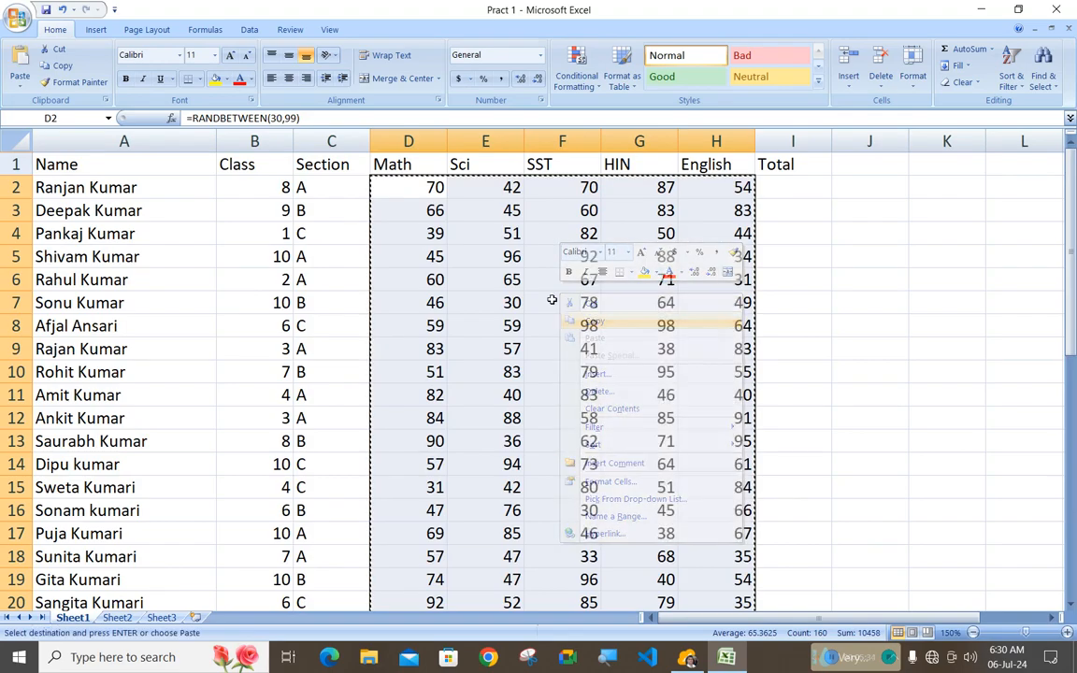
{"action": "right_click", "coordinate": [499, 228]}
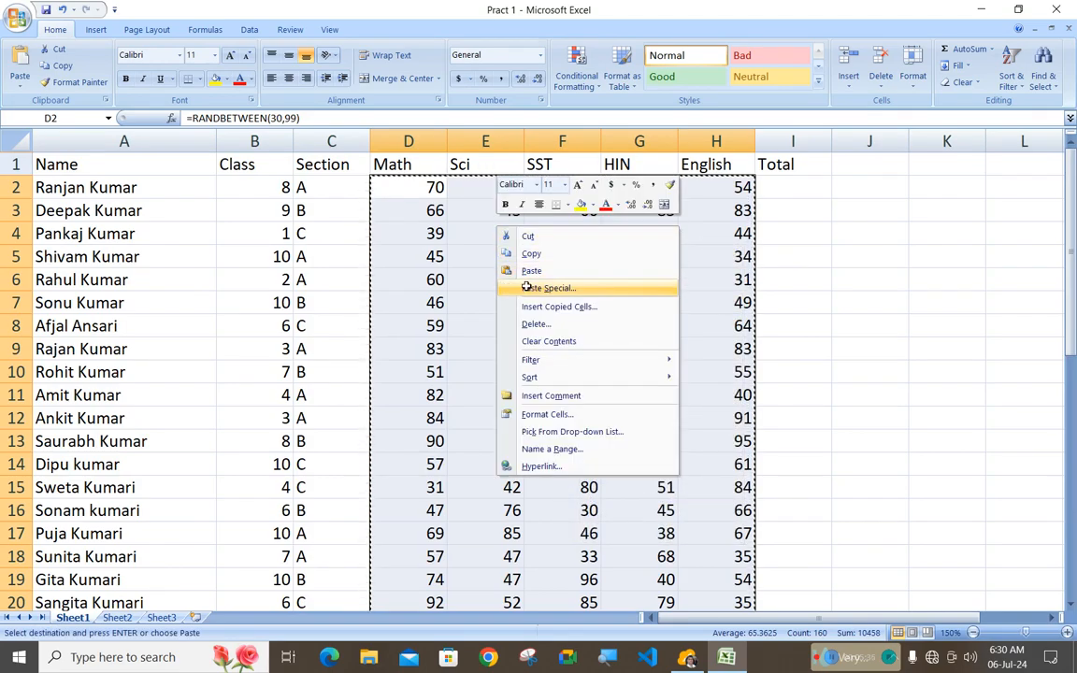
{"action": "left_click", "coordinate": [561, 288]}
{"action": "left_click", "coordinate": [432, 226]}
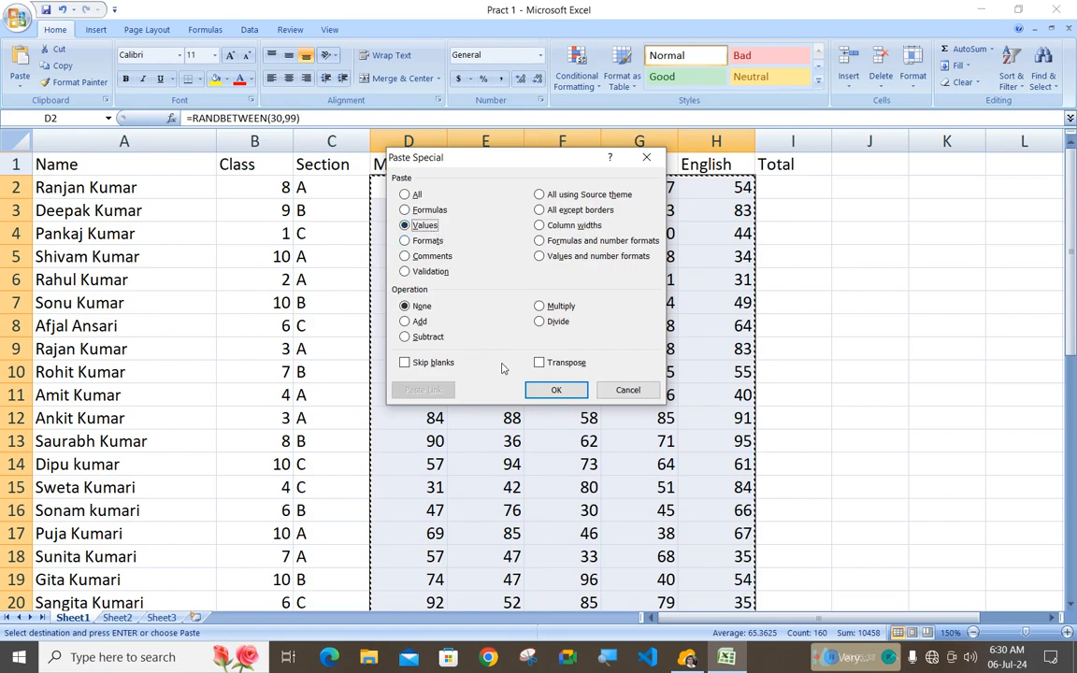
{"action": "left_click", "coordinate": [544, 389]}
{"action": "left_click", "coordinate": [841, 342]}
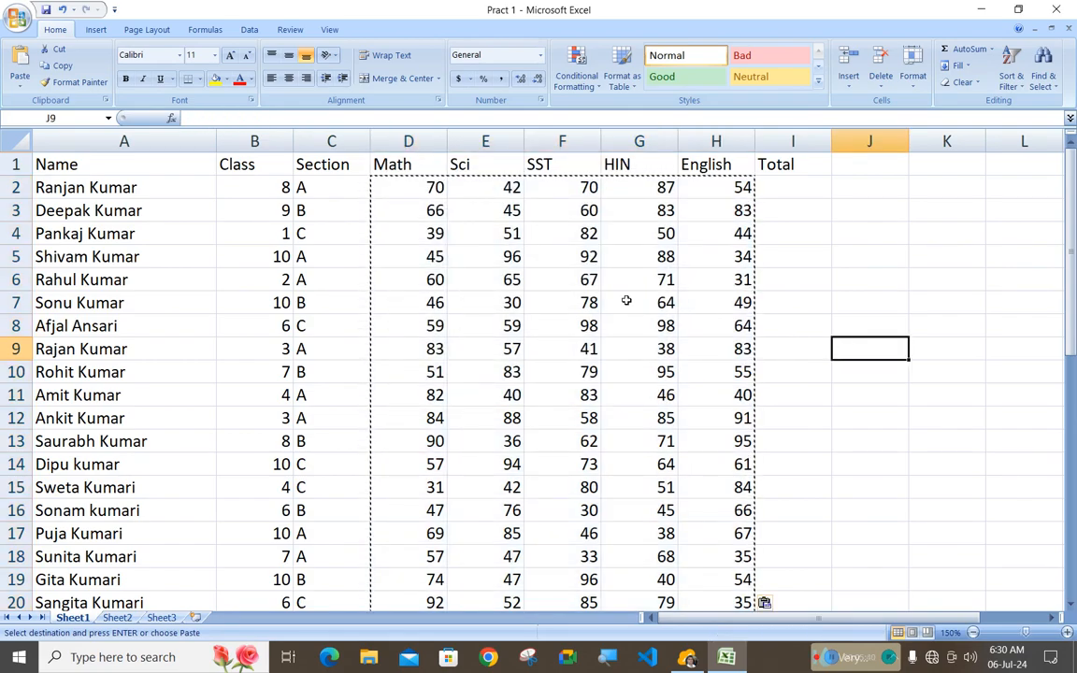
- Set the Sci mark in cell E6 to 33
{"action": "left_click", "coordinate": [510, 280]}
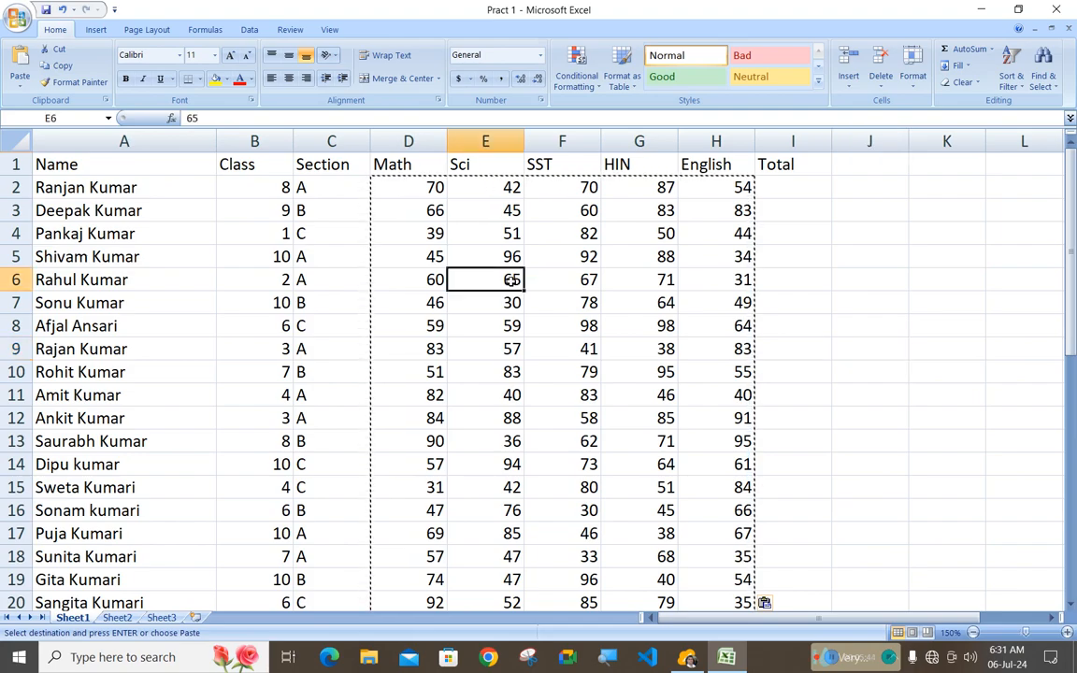
{"action": "type", "text": "33"}
{"action": "key", "text": "Return"}
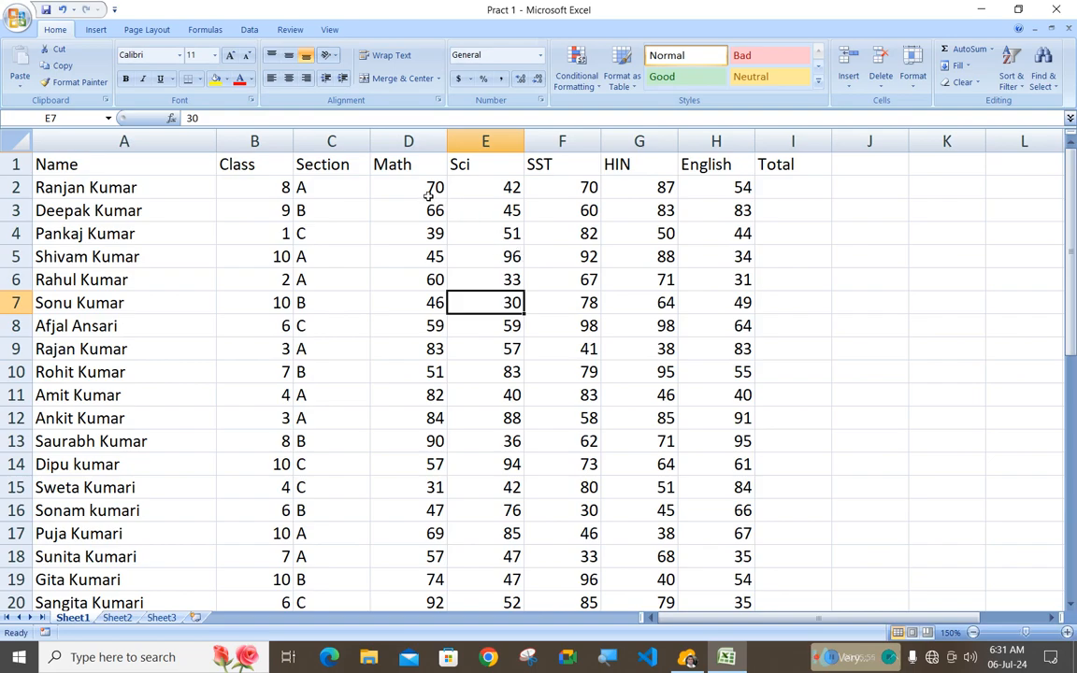
- Sum the marks in D2 to H2 into I2 with AutoSum, and clear that single total again
{"action": "left_click", "coordinate": [790, 189]}
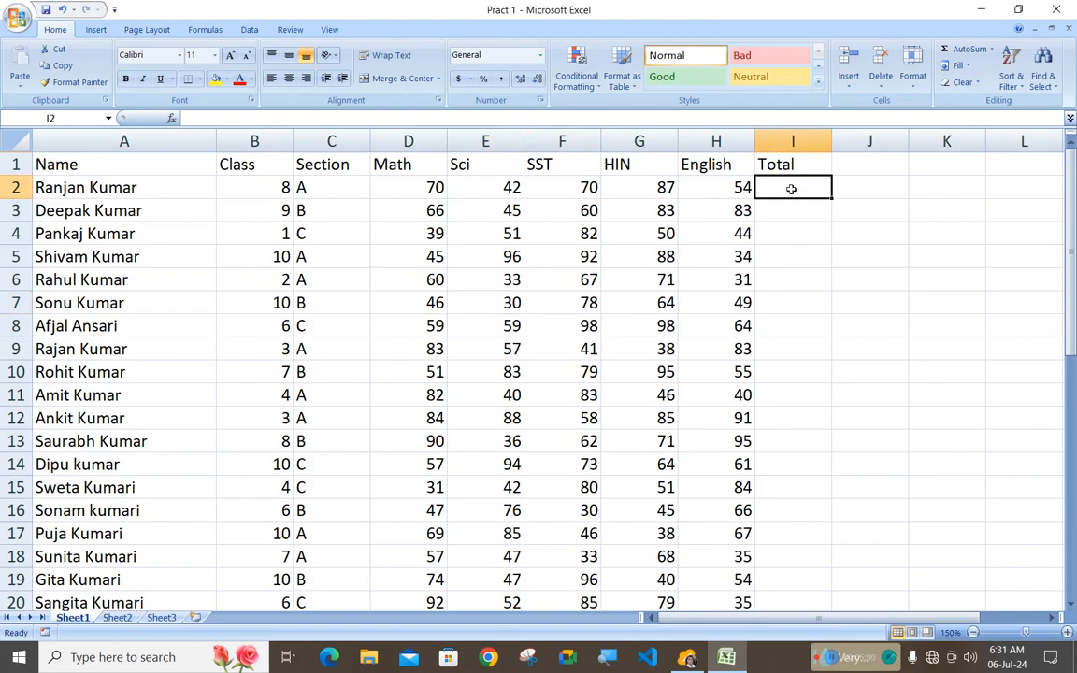
{"action": "left_click_drag", "start_coordinate": [395, 187], "coordinate": [767, 184]}
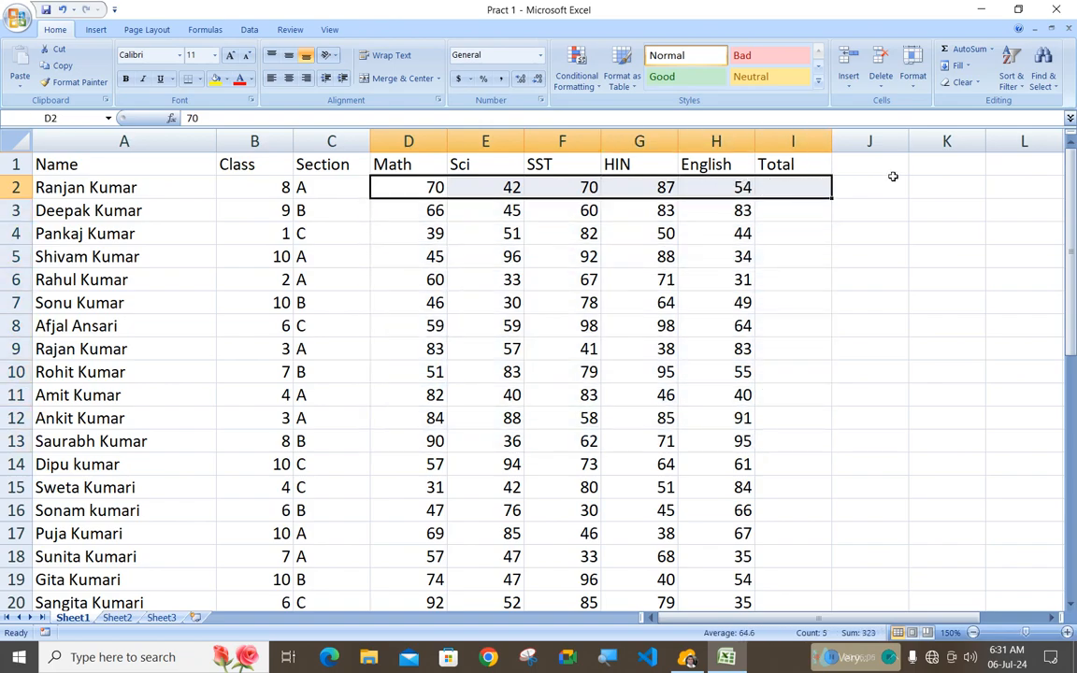
{"action": "left_click", "coordinate": [961, 53]}
{"action": "left_click", "coordinate": [846, 301]}
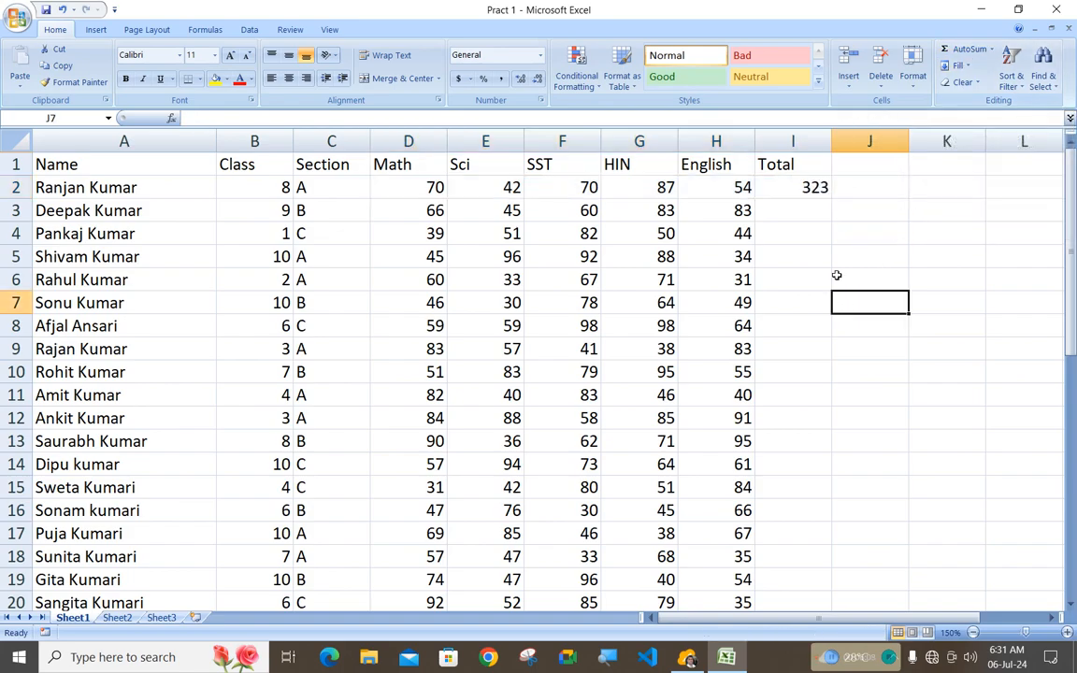
{"action": "left_click", "coordinate": [797, 186]}
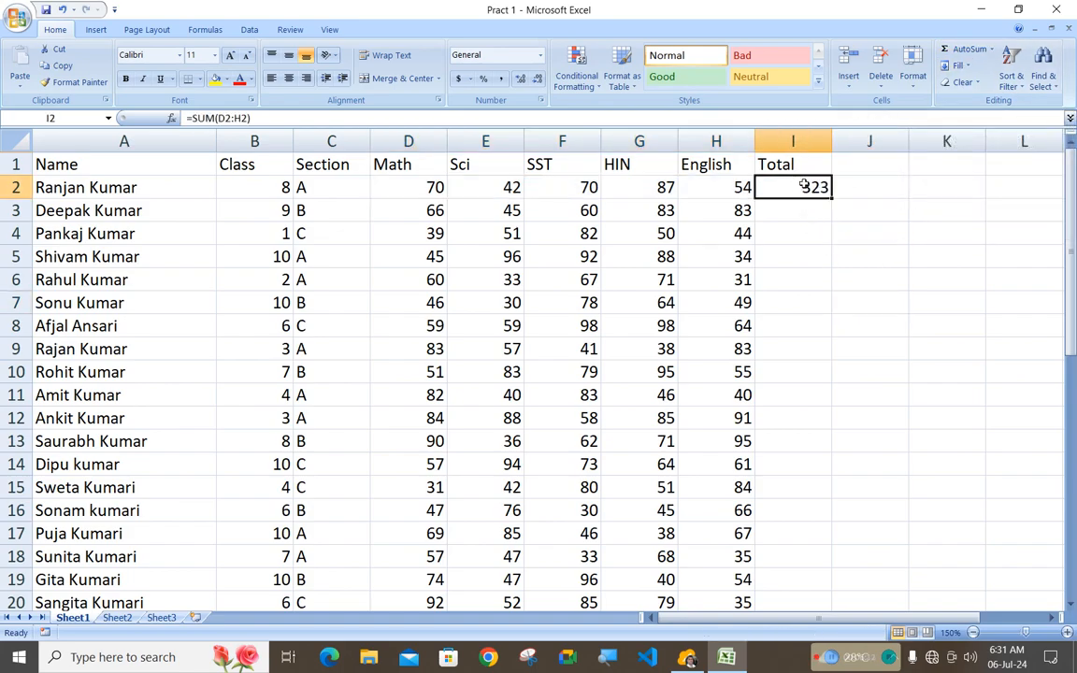
{"action": "key", "text": "Delete"}
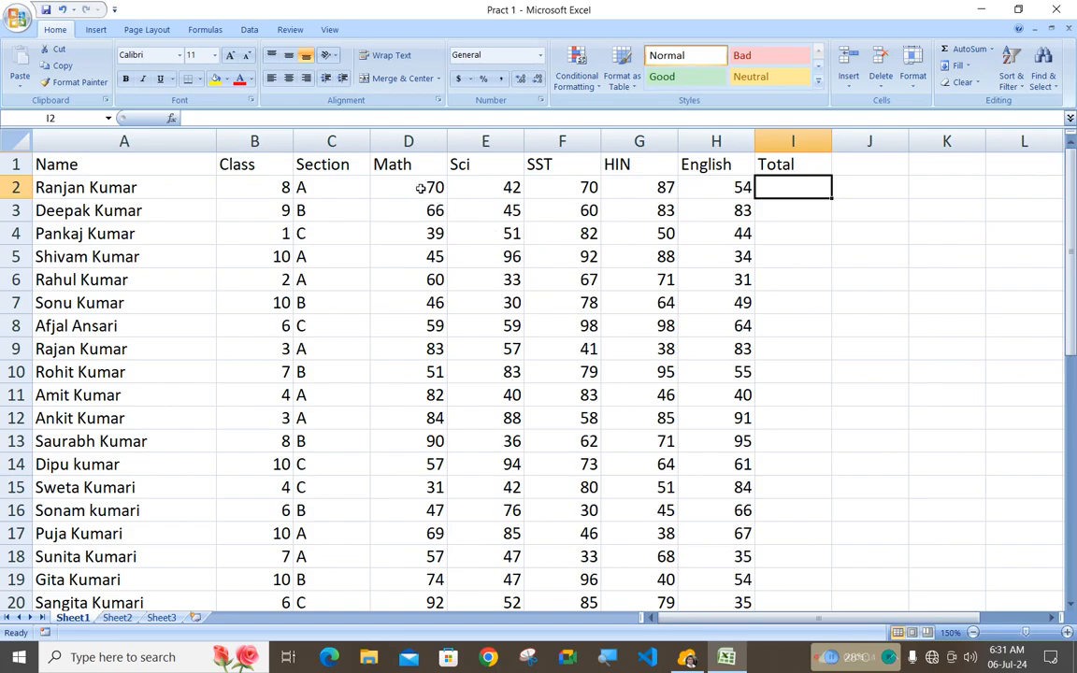
- Fill the Total column from I2 to I33 with each student's sum of columns D to H using AutoSum
{"action": "left_click_drag", "start_coordinate": [421, 188], "coordinate": [778, 553]}
{"action": "scroll", "coordinate": [786, 525], "scroll_direction": "up", "scroll_amount": 5}
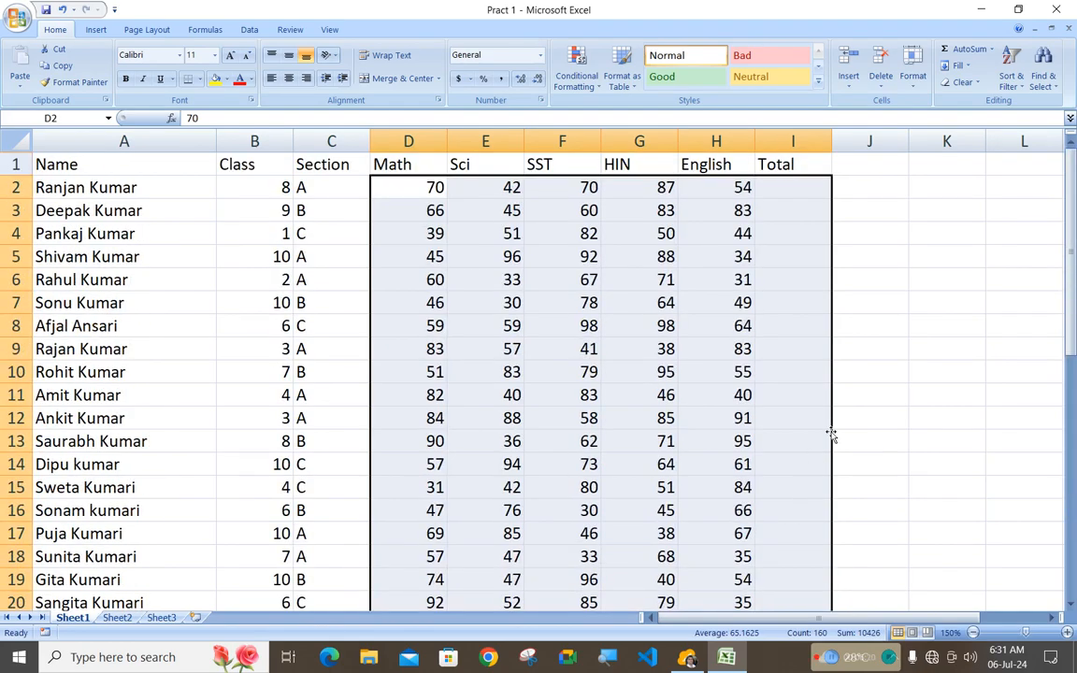
{"action": "left_click", "coordinate": [965, 49]}
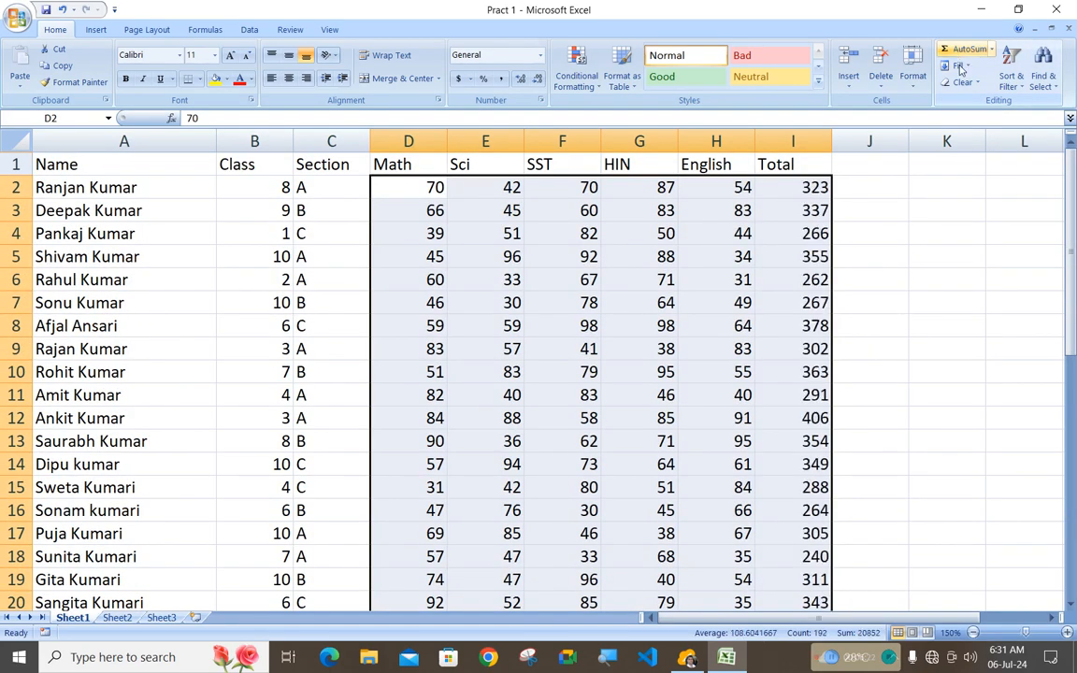
{"action": "left_click", "coordinate": [925, 300]}
{"action": "scroll", "coordinate": [789, 206], "scroll_direction": "down", "scroll_amount": 2}
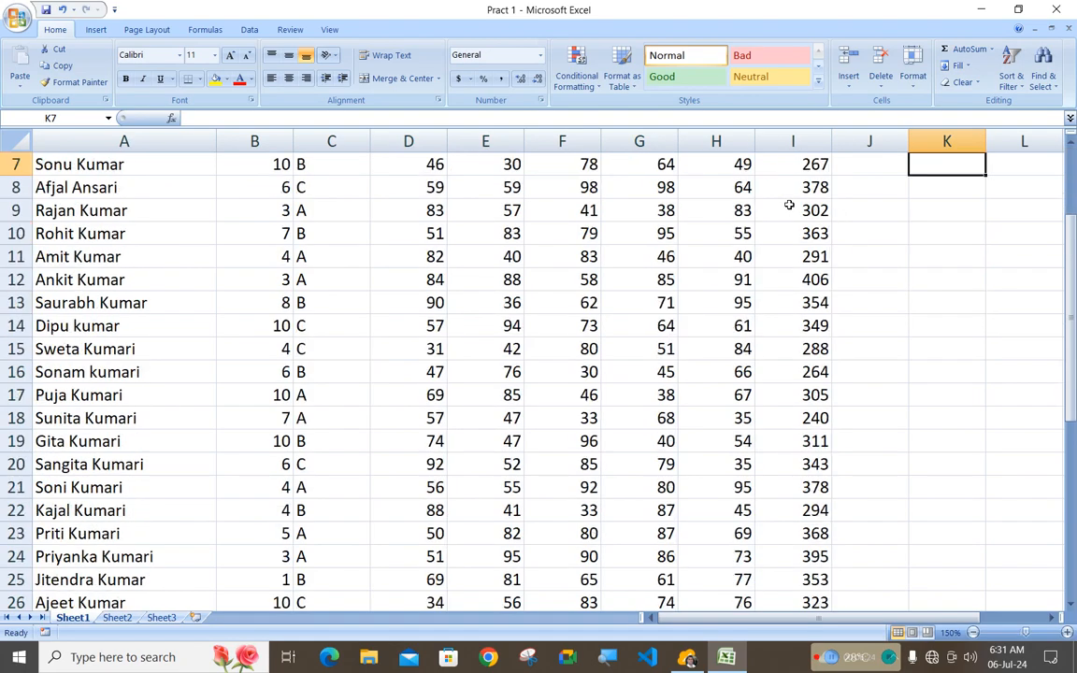
{"action": "scroll", "coordinate": [789, 206], "scroll_direction": "down", "scroll_amount": 7}
{"action": "scroll", "coordinate": [800, 257], "scroll_direction": "up", "scroll_amount": 9}
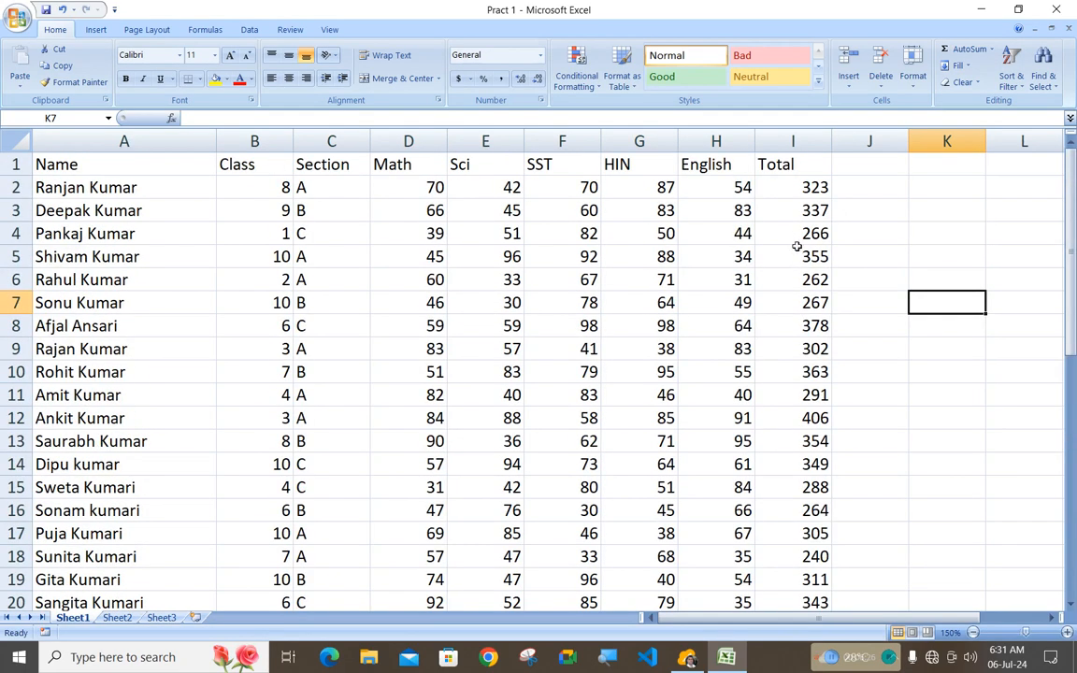
{"action": "left_click", "coordinate": [788, 185]}
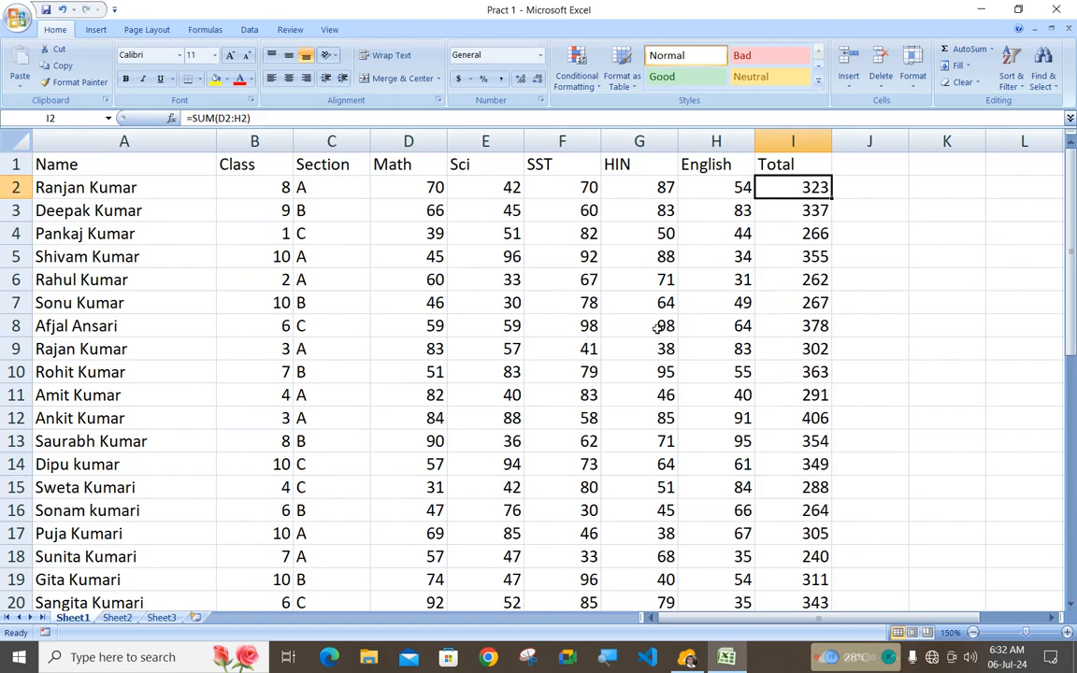
{"action": "left_click", "coordinate": [316, 273]}
{"action": "left_click_drag", "start_coordinate": [67, 164], "coordinate": [784, 245]}
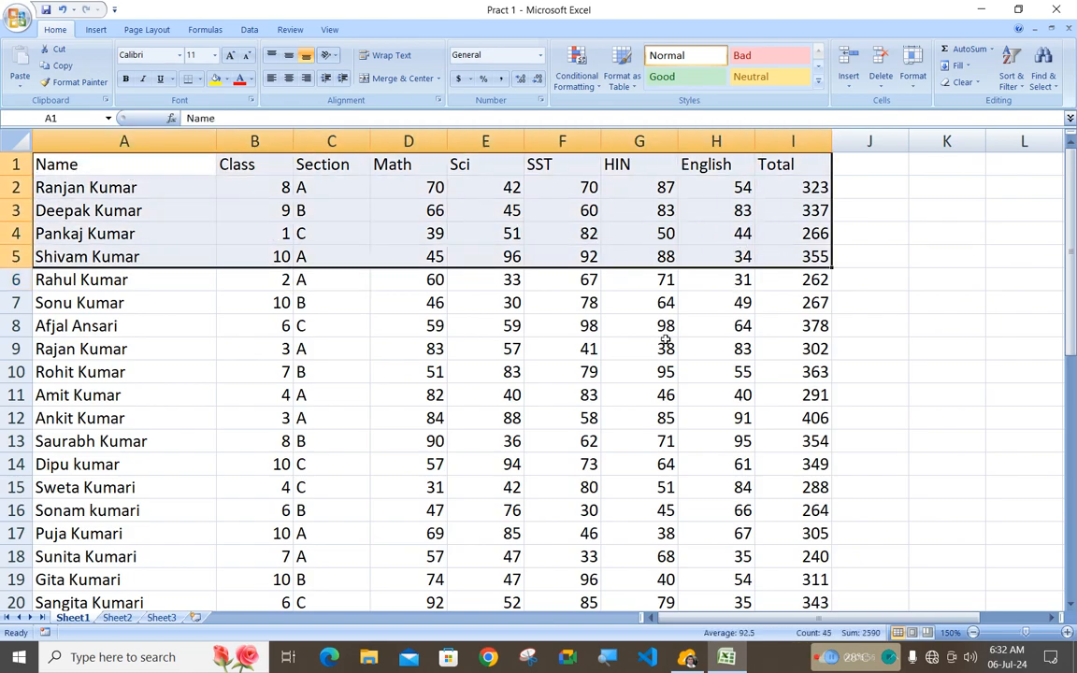
{"action": "left_click", "coordinate": [656, 349]}
{"action": "scroll", "coordinate": [587, 374], "scroll_direction": "down", "scroll_amount": 7}
{"action": "scroll", "coordinate": [587, 379], "scroll_direction": "up", "scroll_amount": 7}
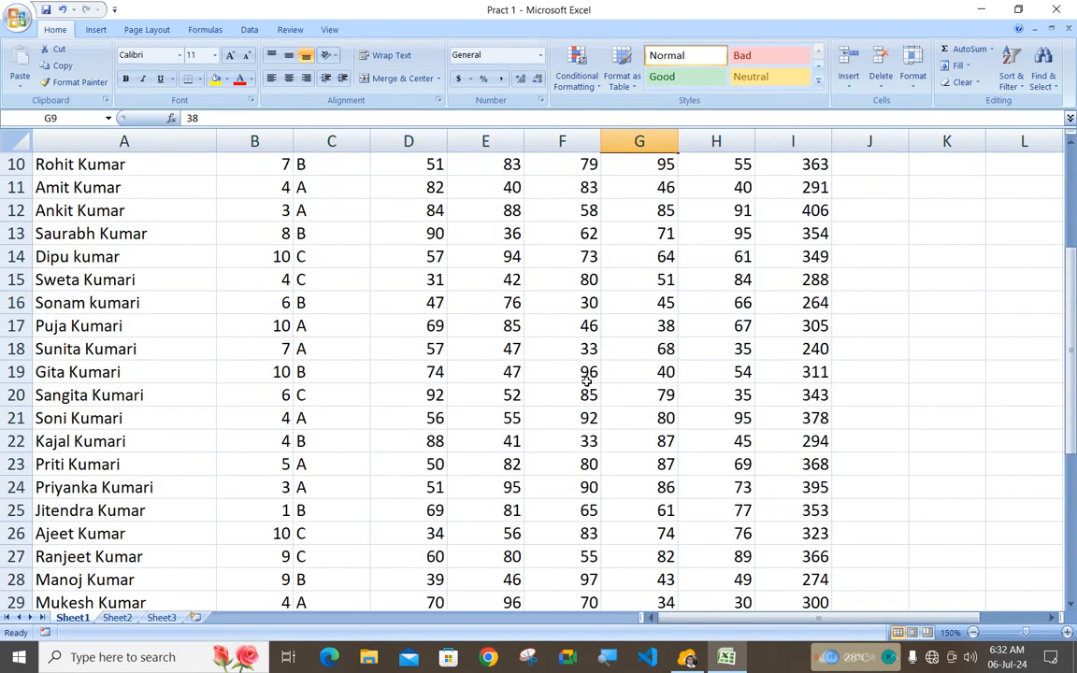
- Apply All Borders to the whole student marks table, from A1 to I33
{"action": "left_click", "coordinate": [464, 370]}
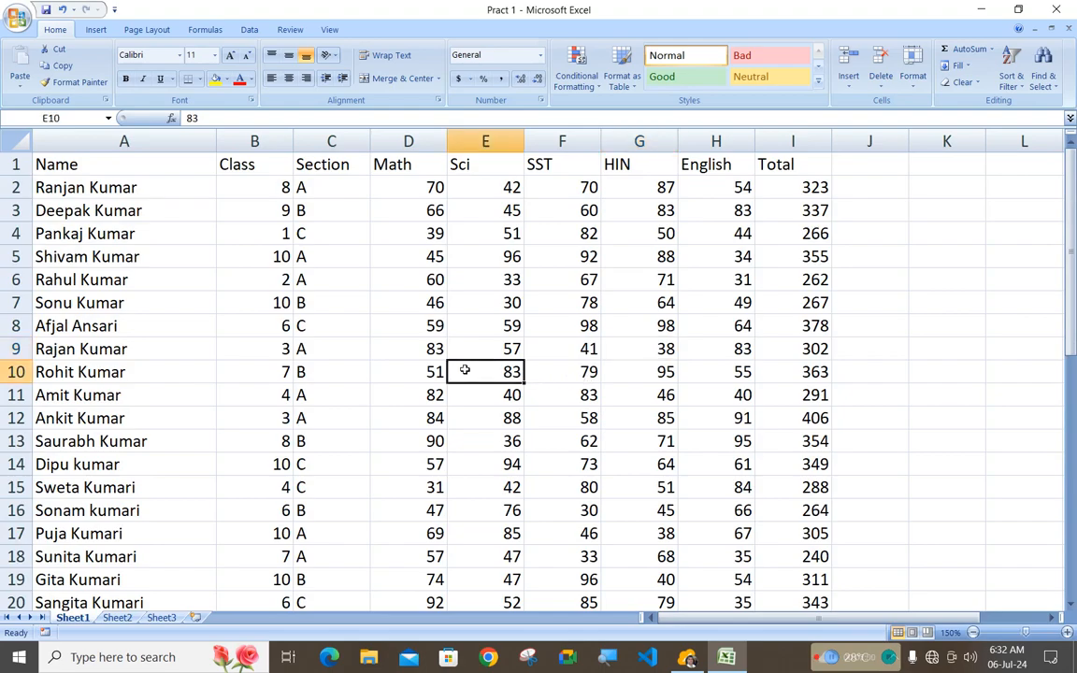
{"action": "key", "text": "ctrl+a"}
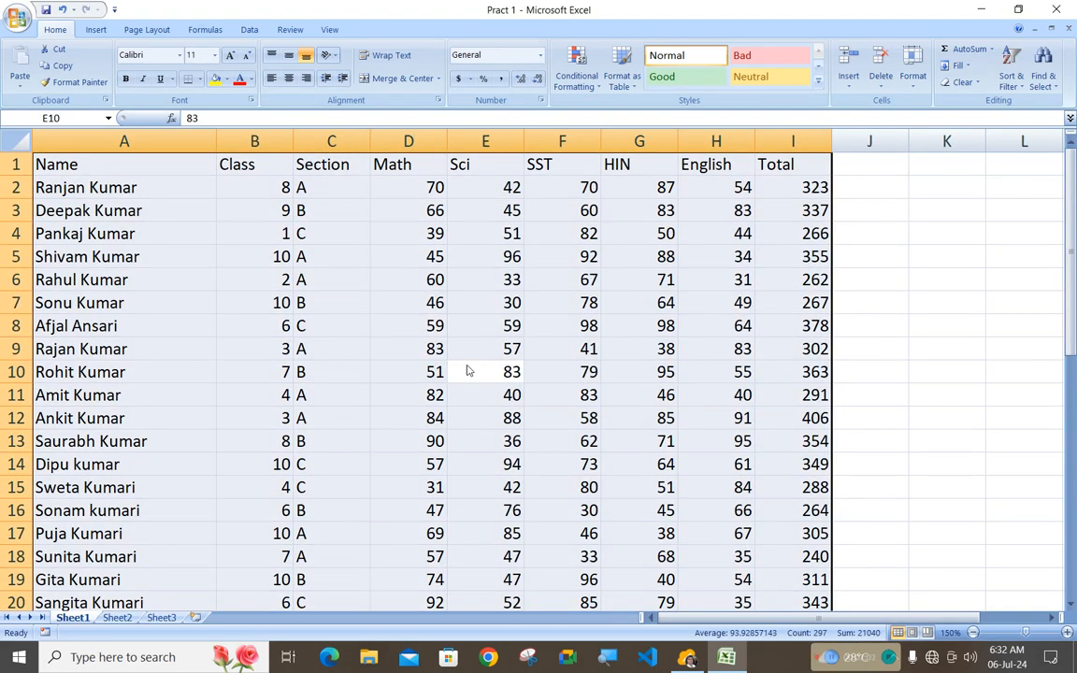
{"action": "key", "text": "Up"}
{"action": "left_click_drag", "start_coordinate": [143, 170], "coordinate": [764, 548]}
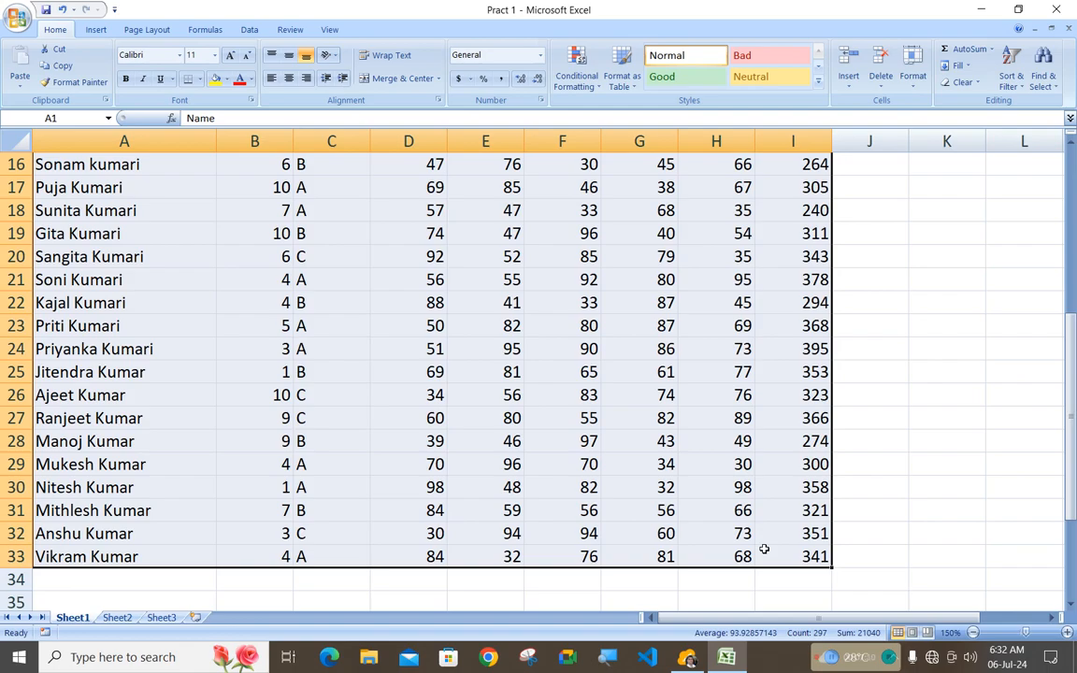
{"action": "scroll", "coordinate": [763, 552], "scroll_direction": "up", "scroll_amount": 5}
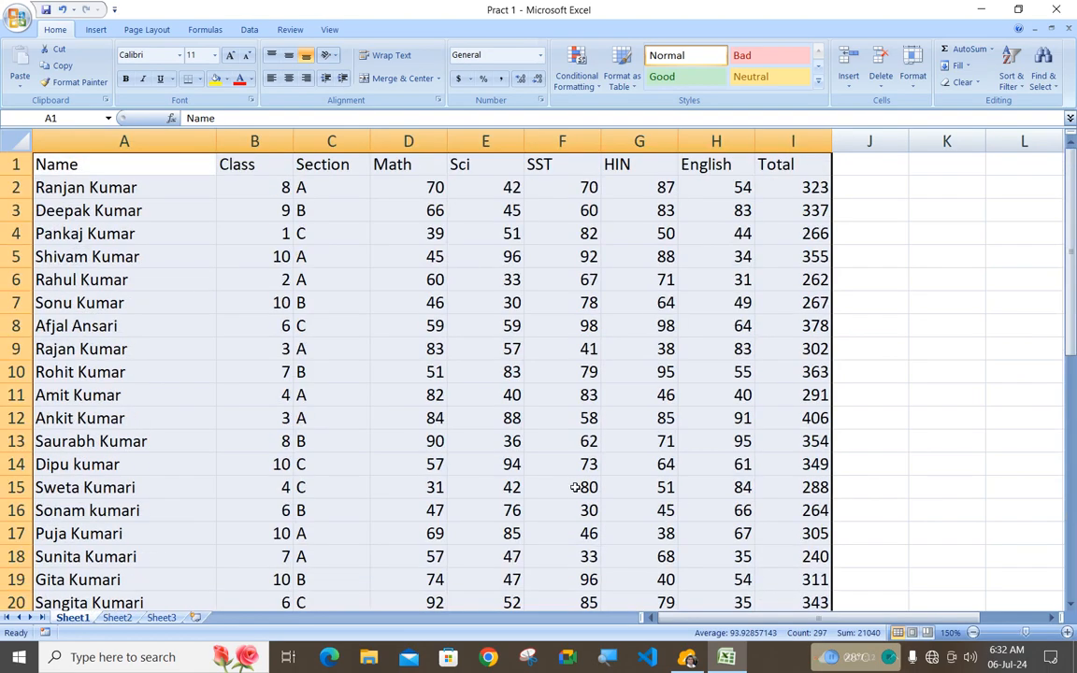
{"action": "left_click", "coordinate": [456, 322]}
{"action": "key", "text": "ctrl+a"}
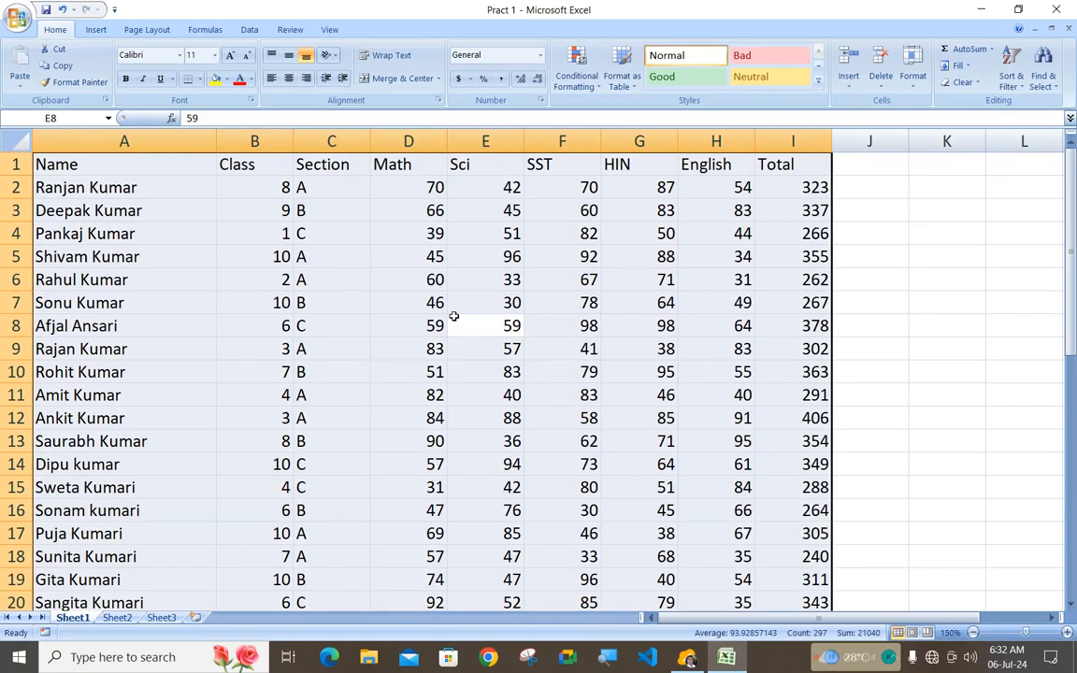
{"action": "left_click", "coordinate": [199, 79]}
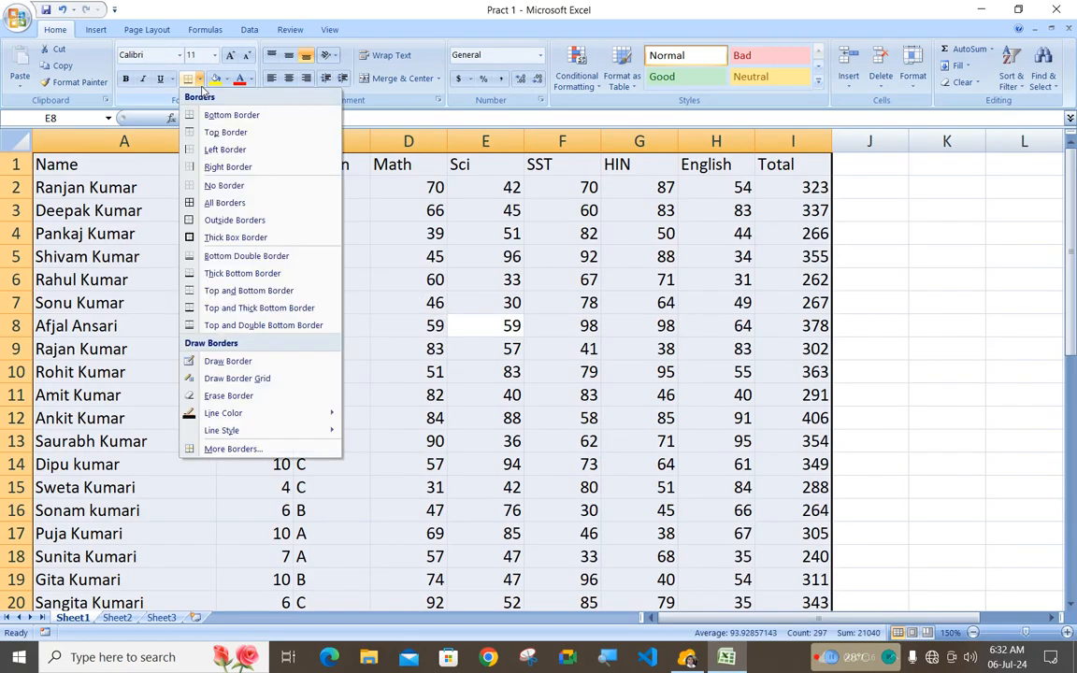
{"action": "left_click", "coordinate": [226, 204]}
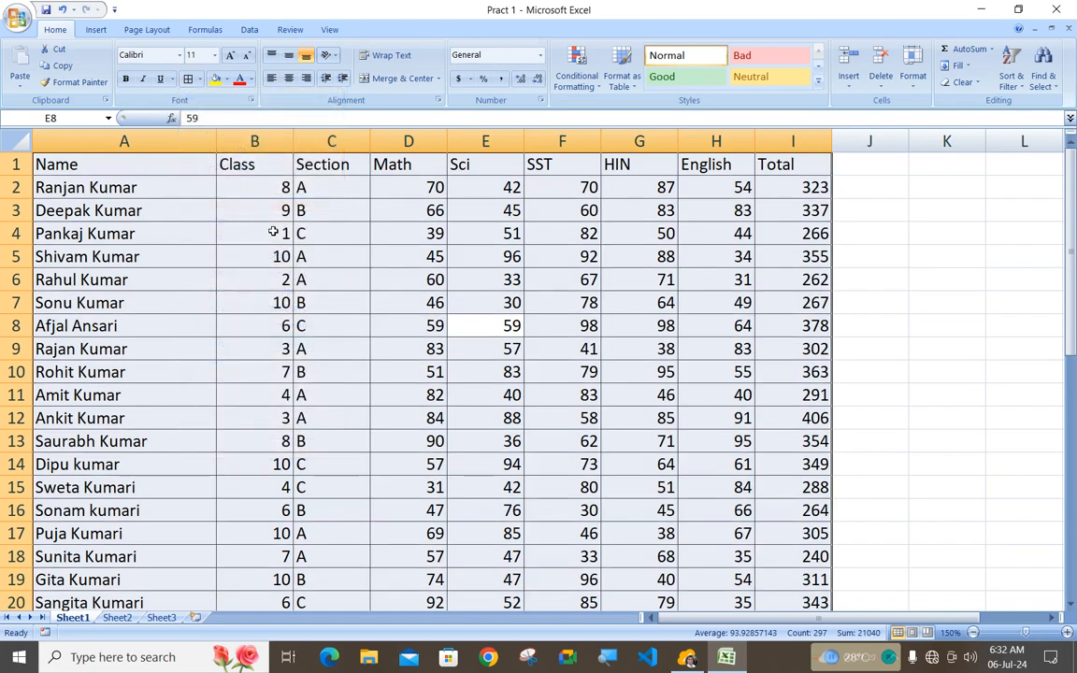
{"action": "left_click", "coordinate": [397, 298]}
- Center the heading texts in row 1, from Name to Total
{"action": "left_click_drag", "start_coordinate": [79, 163], "coordinate": [776, 165]}
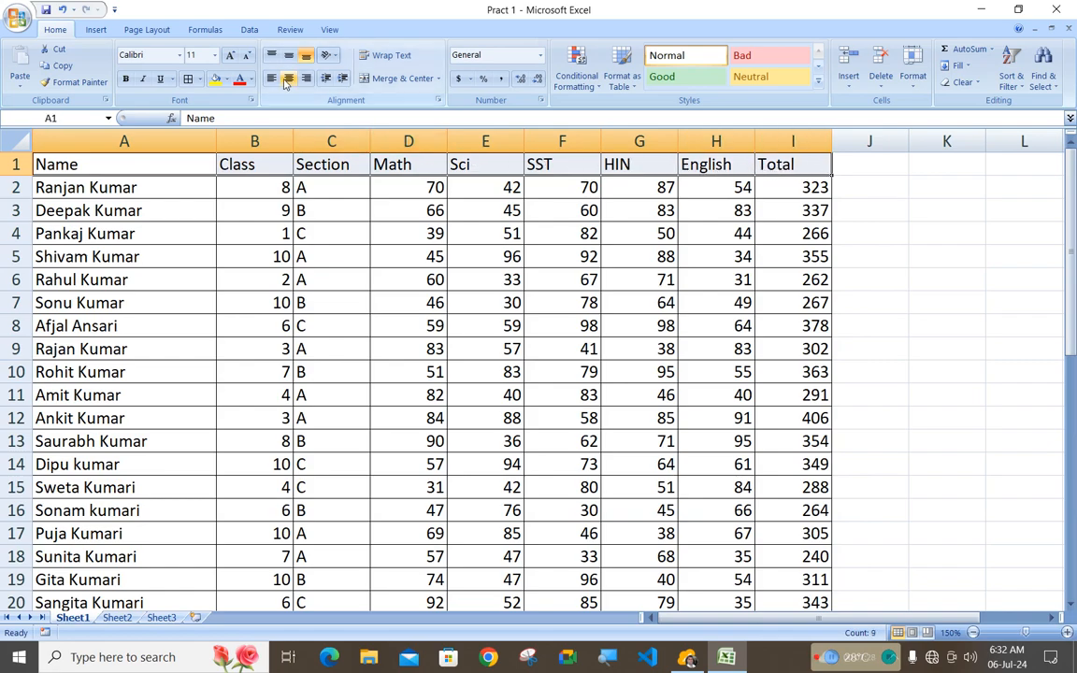
{"action": "left_click", "coordinate": [289, 77]}
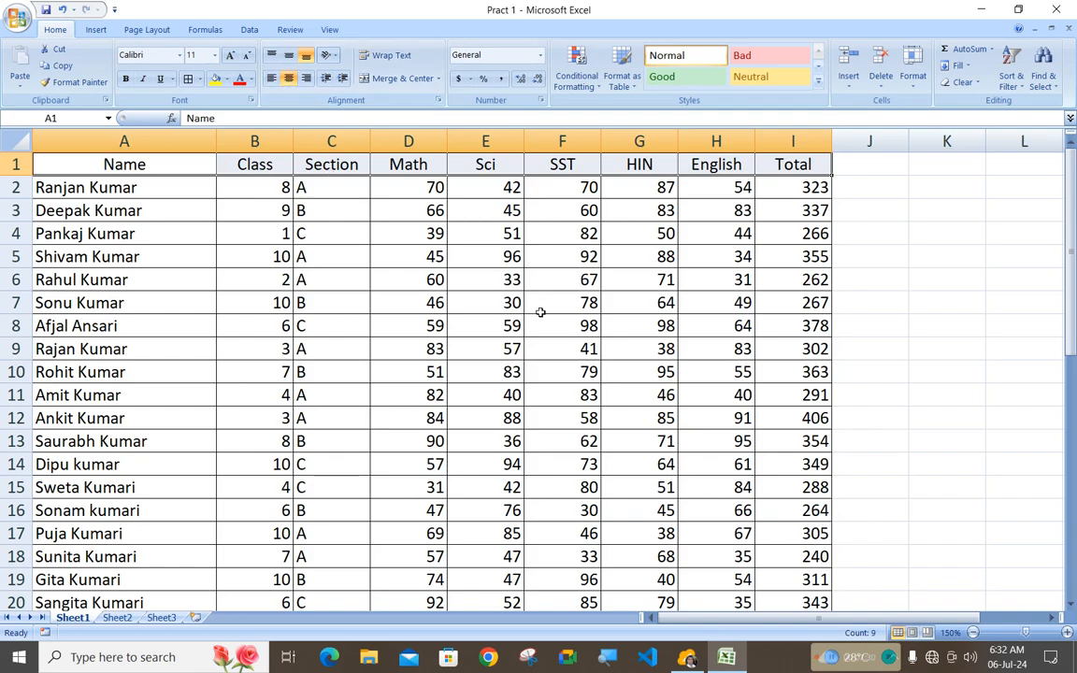
{"action": "left_click", "coordinate": [409, 279]}
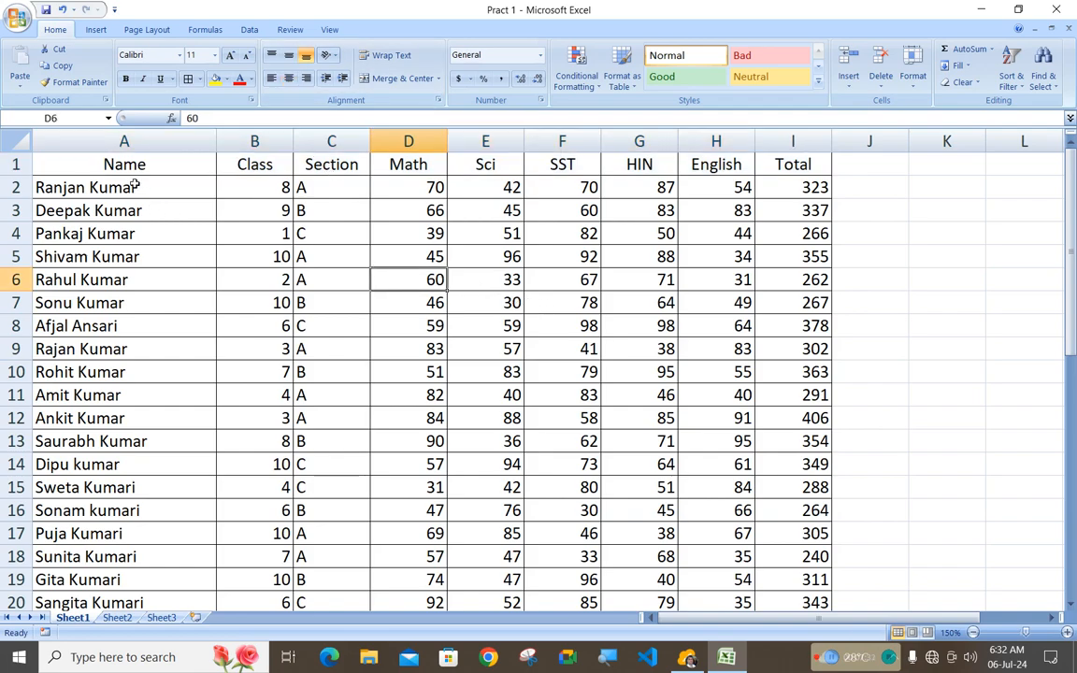
- Fill the heading cells A1 to I1 with the standard green color
{"action": "left_click_drag", "start_coordinate": [108, 164], "coordinate": [768, 165]}
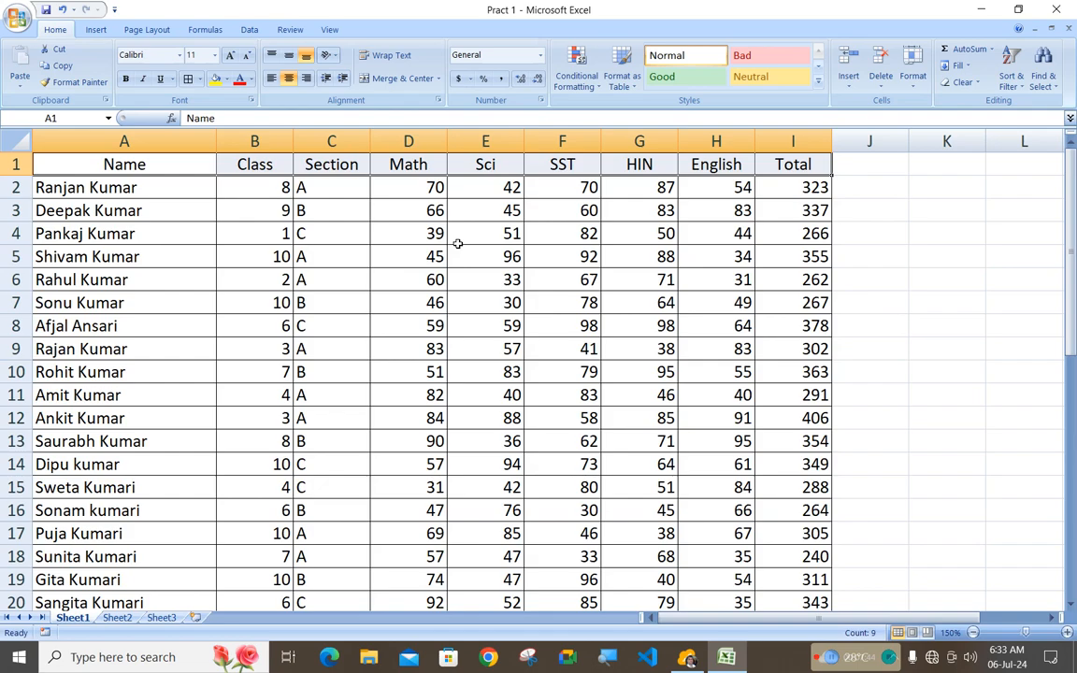
{"action": "left_click", "coordinate": [227, 79]}
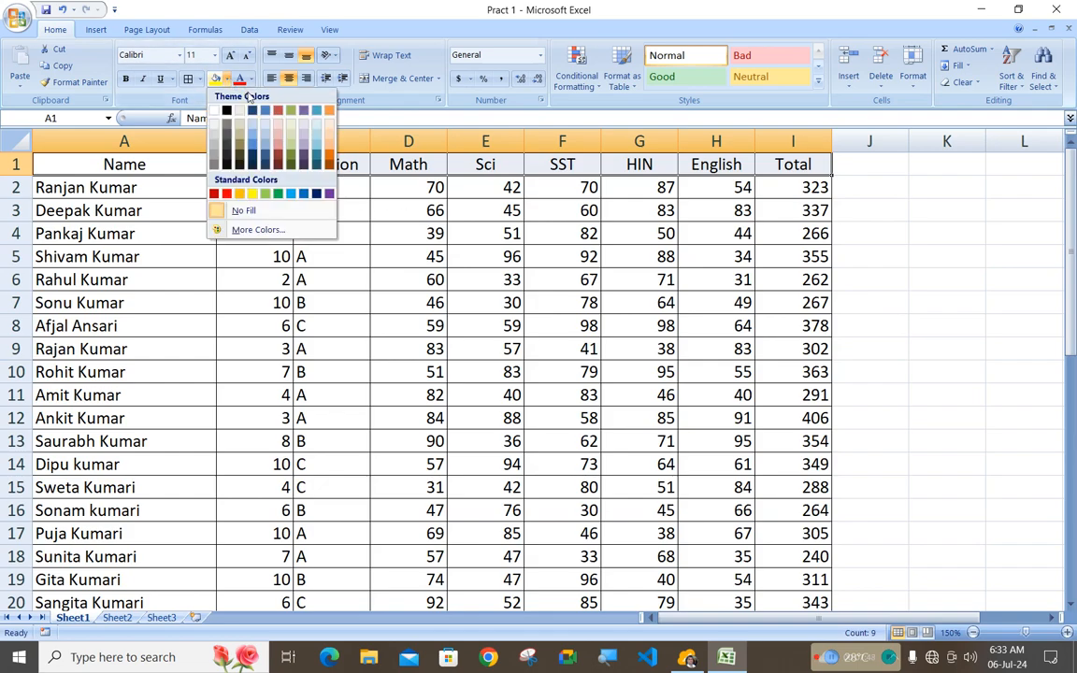
{"action": "left_click", "coordinate": [277, 194]}
{"action": "left_click", "coordinate": [498, 302]}
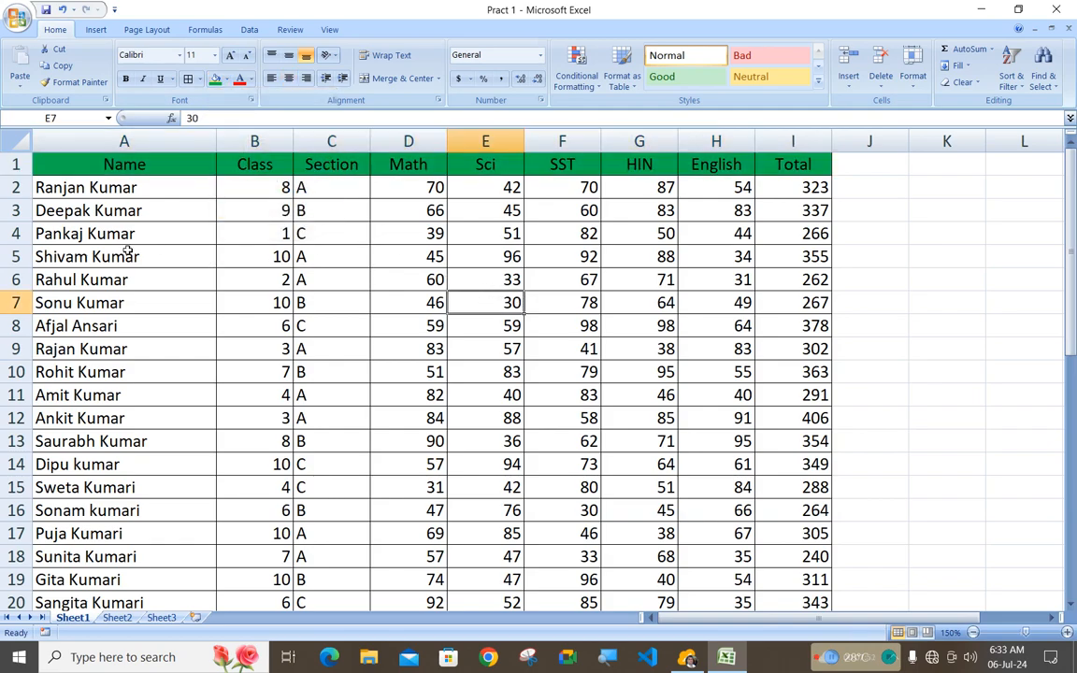
- Center the contents of the Class and Section columns and of all columns from Math to Total
{"action": "left_click", "coordinate": [253, 134]}
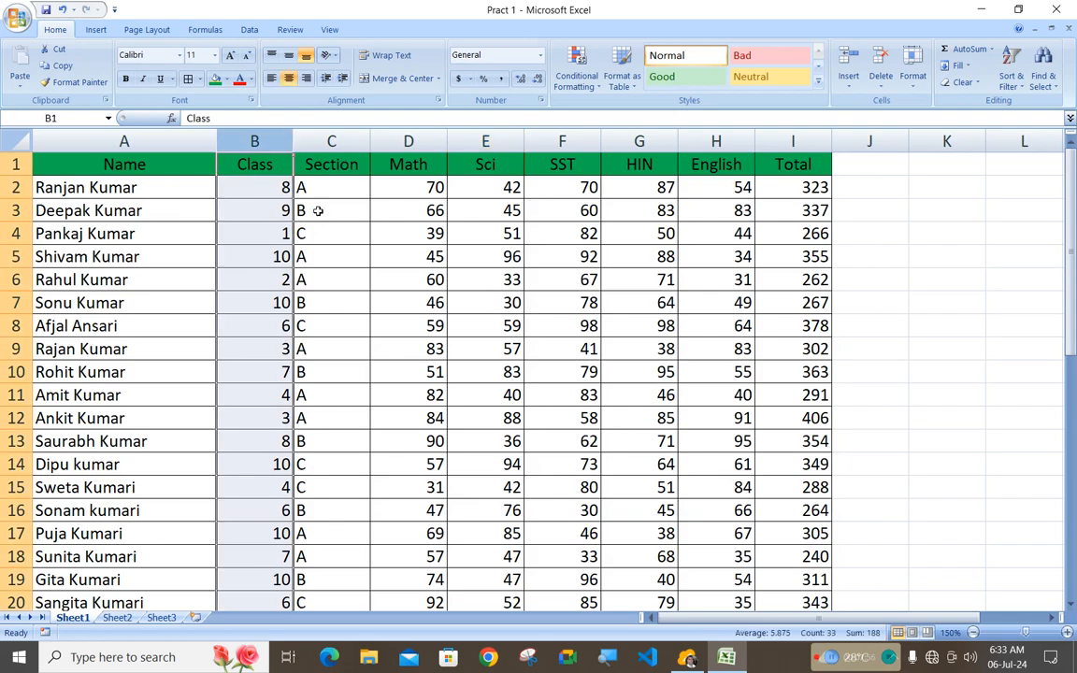
{"action": "left_click", "coordinate": [290, 78]}
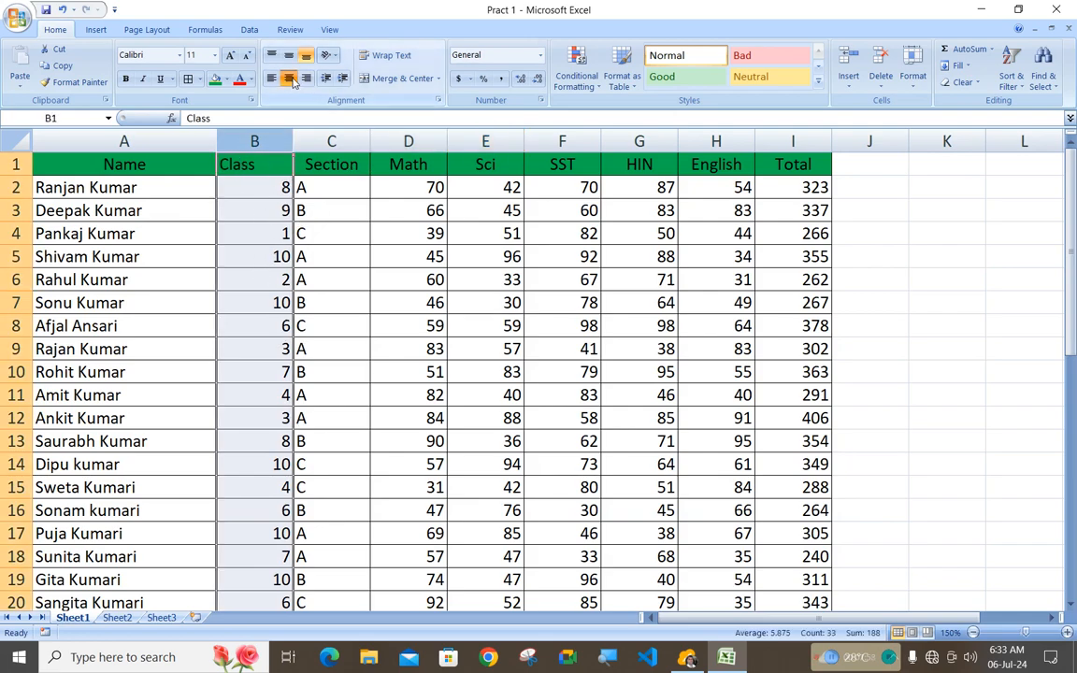
{"action": "left_click", "coordinate": [289, 78]}
{"action": "left_click", "coordinate": [327, 139]}
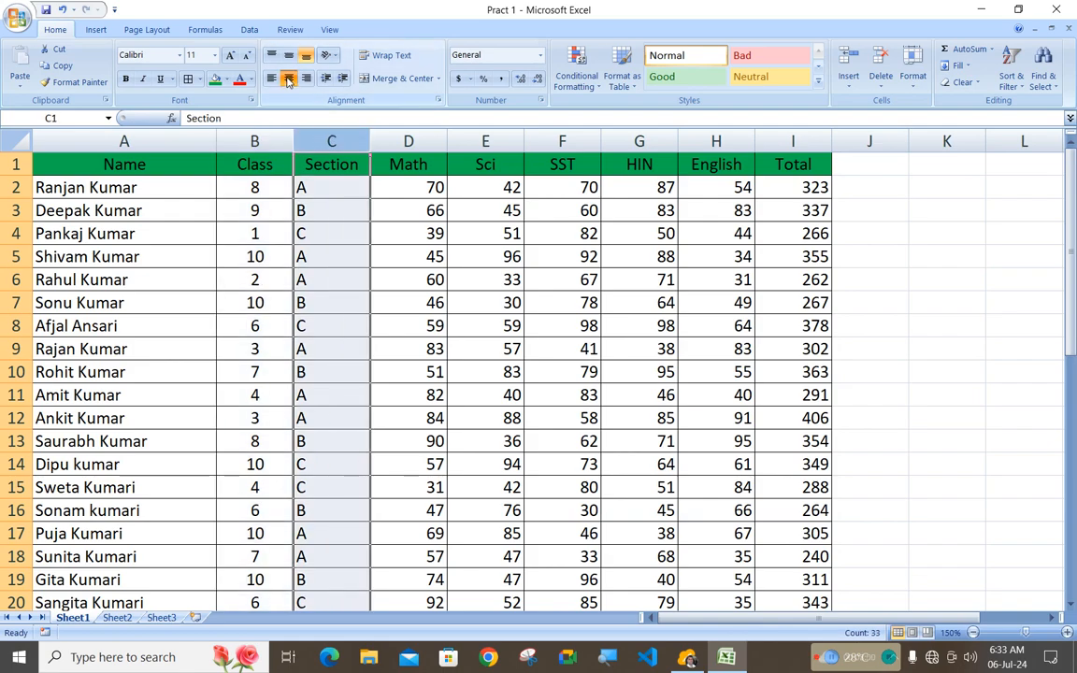
{"action": "left_click", "coordinate": [288, 80]}
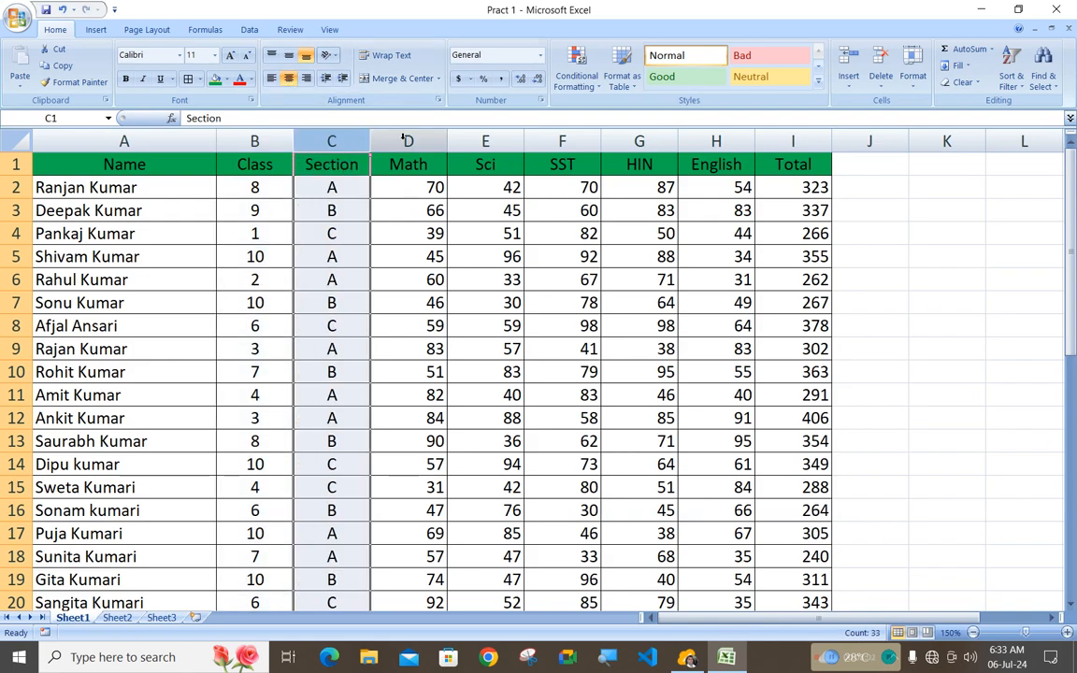
{"action": "left_click_drag", "start_coordinate": [408, 140], "coordinate": [793, 142]}
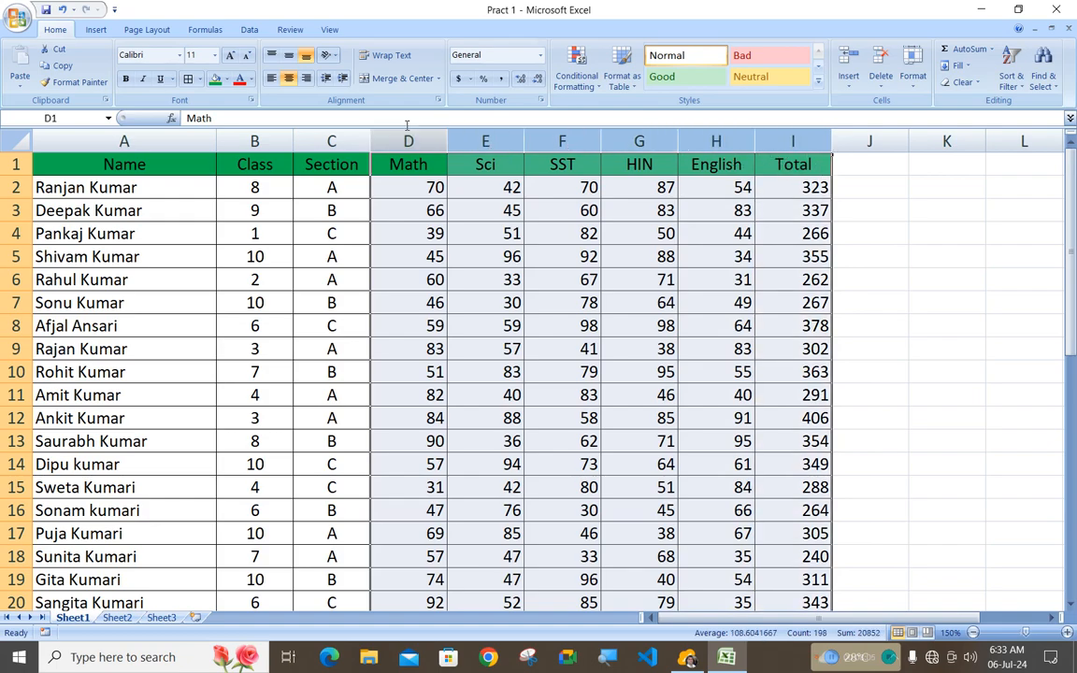
{"action": "left_click", "coordinate": [289, 80]}
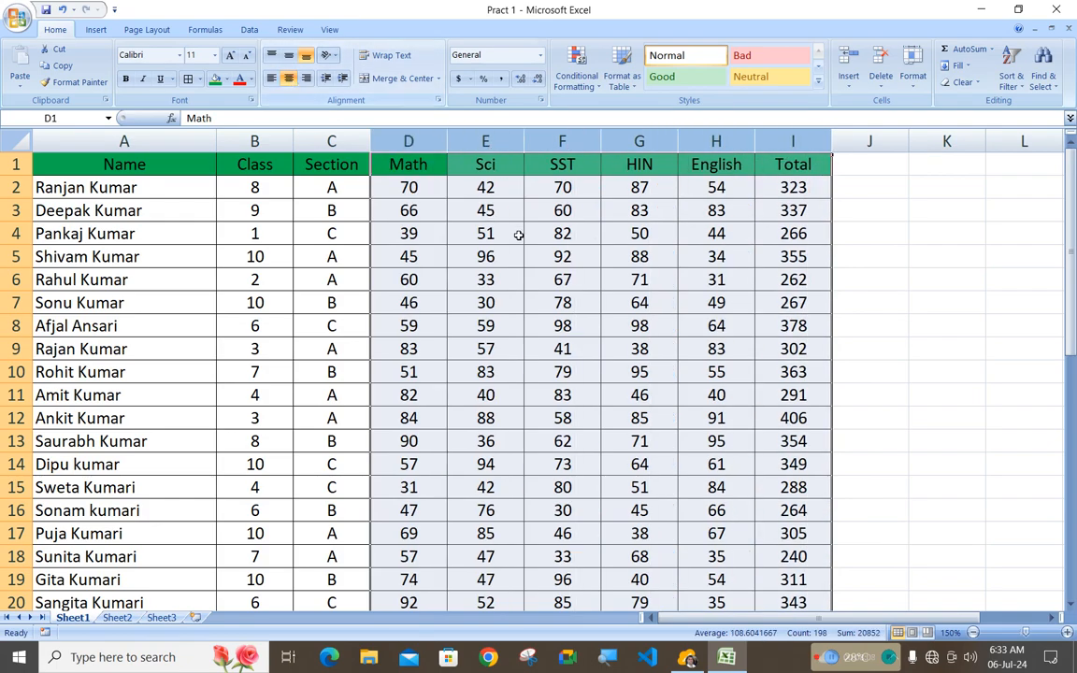
{"action": "scroll", "coordinate": [635, 349], "scroll_direction": "down", "scroll_amount": 7}
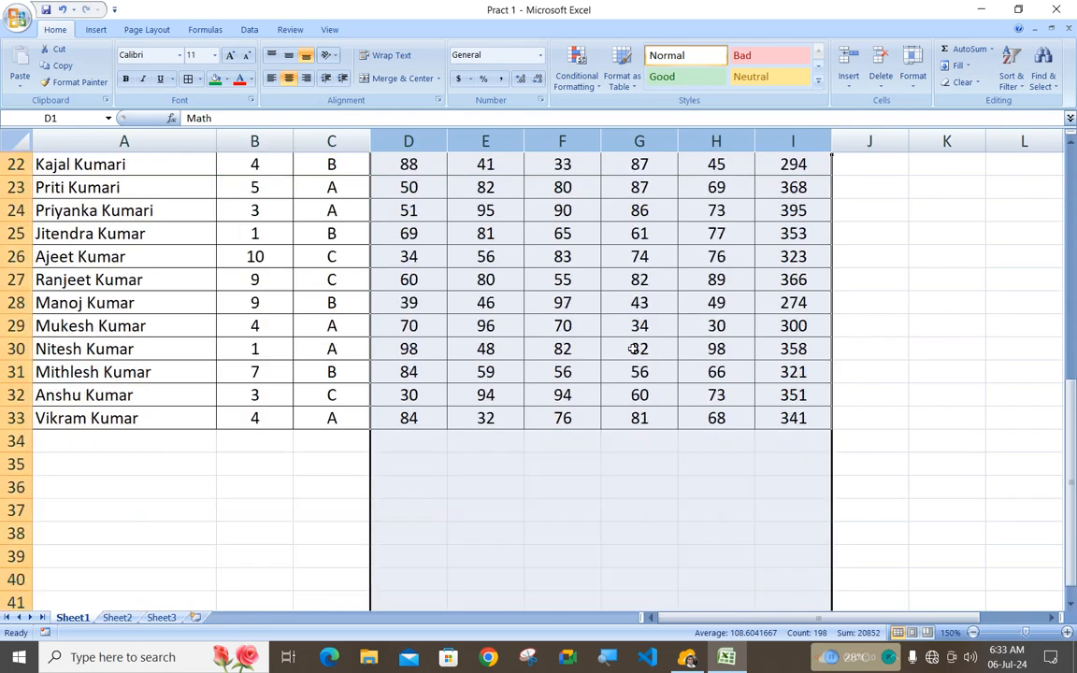
{"action": "scroll", "coordinate": [635, 348], "scroll_direction": "up", "scroll_amount": 7}
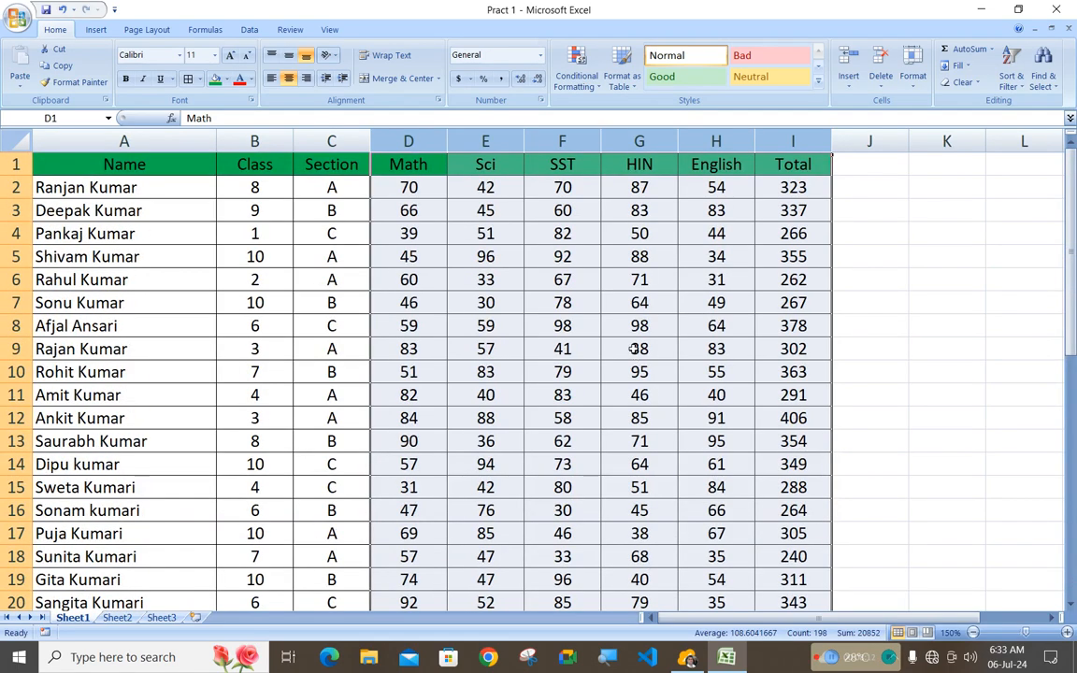
{"action": "left_click", "coordinate": [634, 349]}
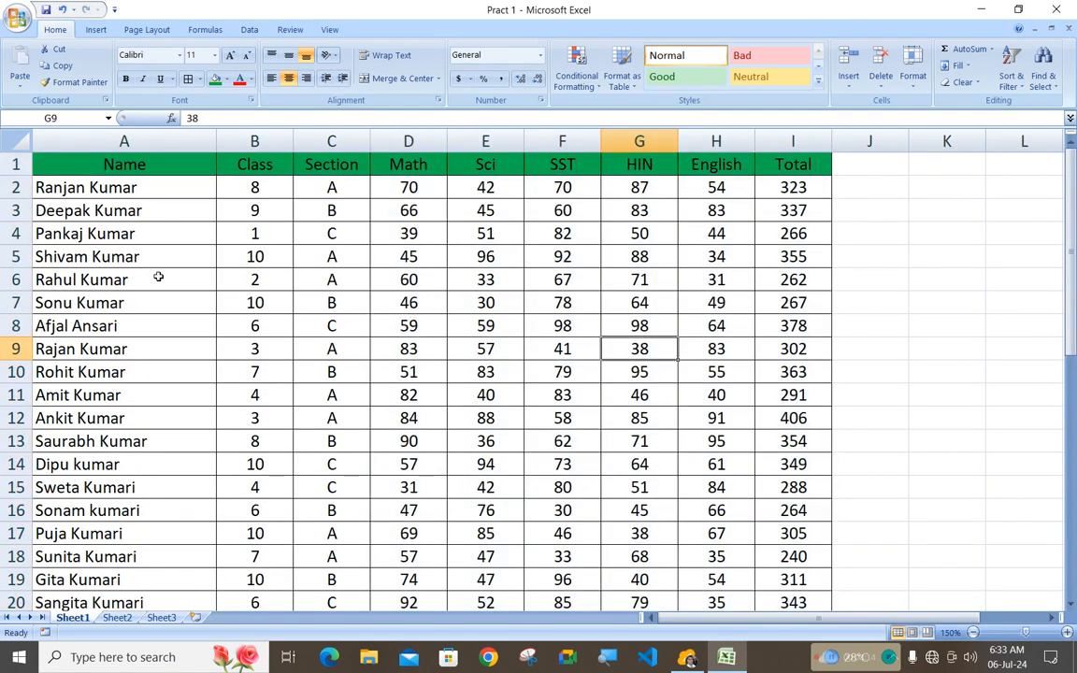
{"action": "scroll", "coordinate": [159, 274], "scroll_direction": "down", "scroll_amount": 7}
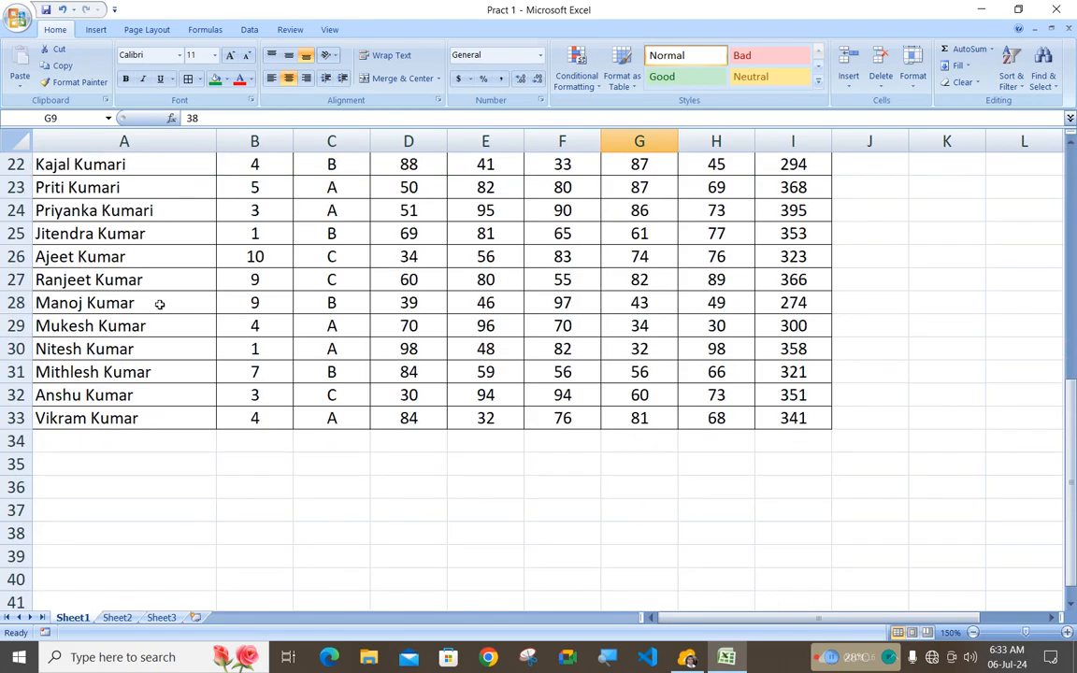
{"action": "scroll", "coordinate": [161, 312], "scroll_direction": "up", "scroll_amount": 4}
{"action": "scroll", "coordinate": [215, 308], "scroll_direction": "up", "scroll_amount": 3}
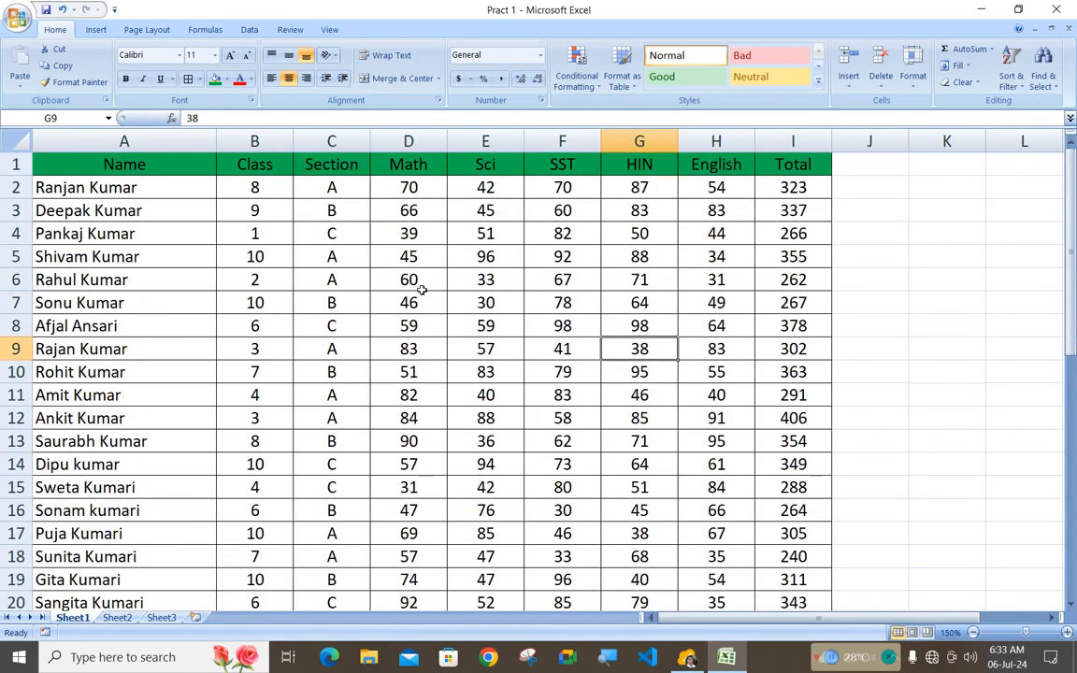
{"action": "scroll", "coordinate": [408, 301], "scroll_direction": "down", "scroll_amount": 10}
{"action": "scroll", "coordinate": [426, 299], "scroll_direction": "up", "scroll_amount": 10}
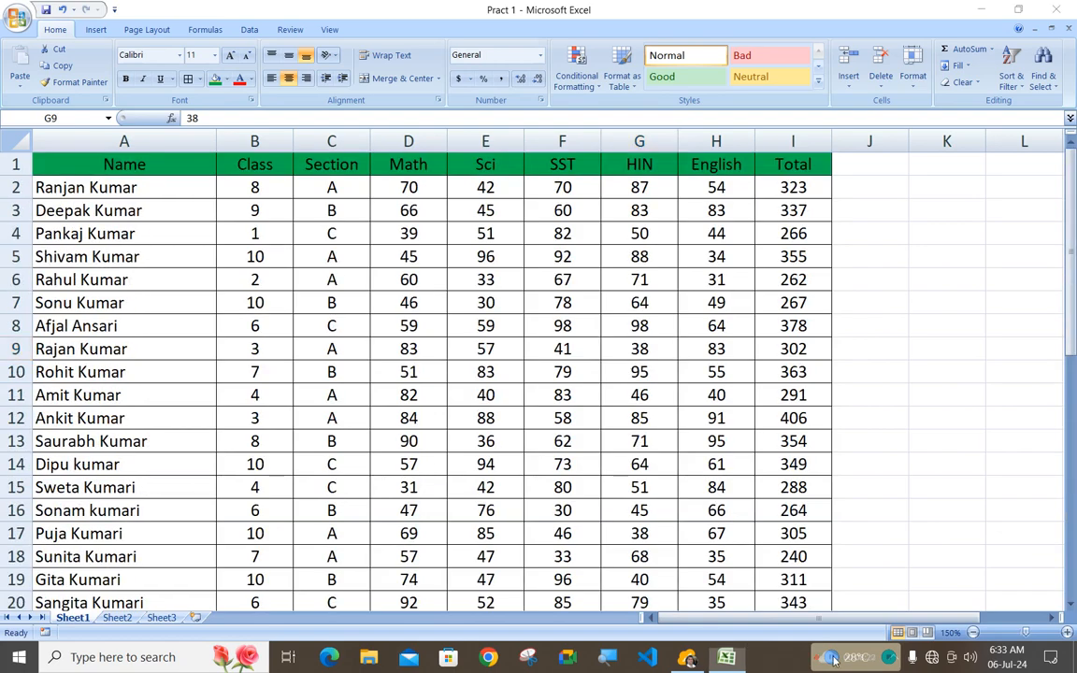
{"action": "left_click", "coordinate": [473, 420]}
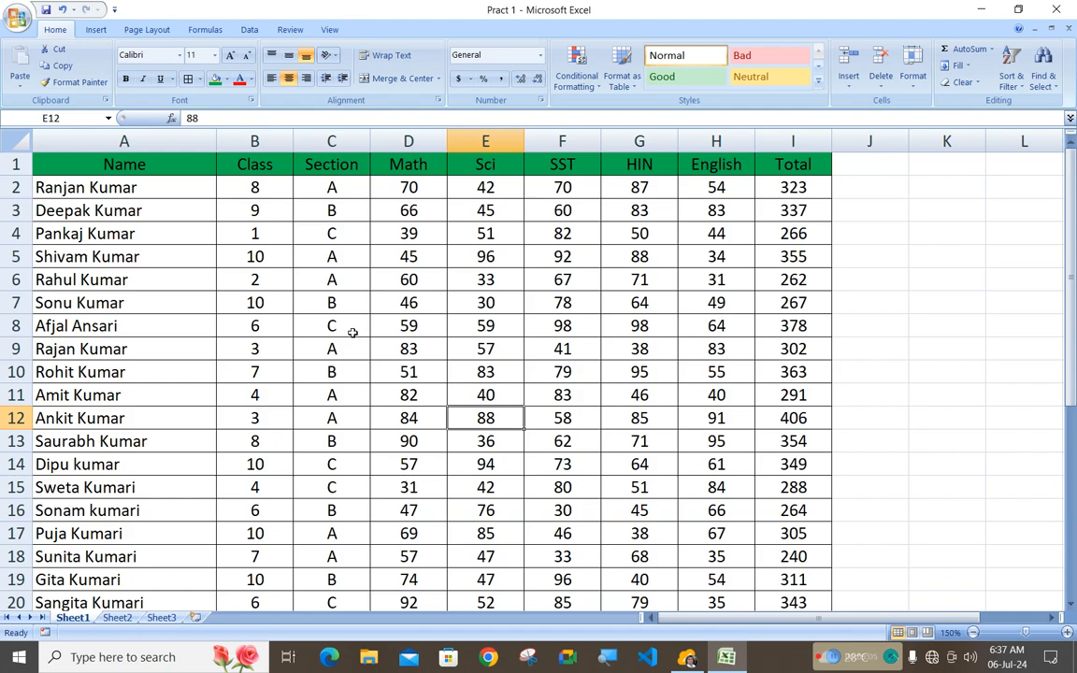
{"action": "left_click", "coordinate": [835, 657]}
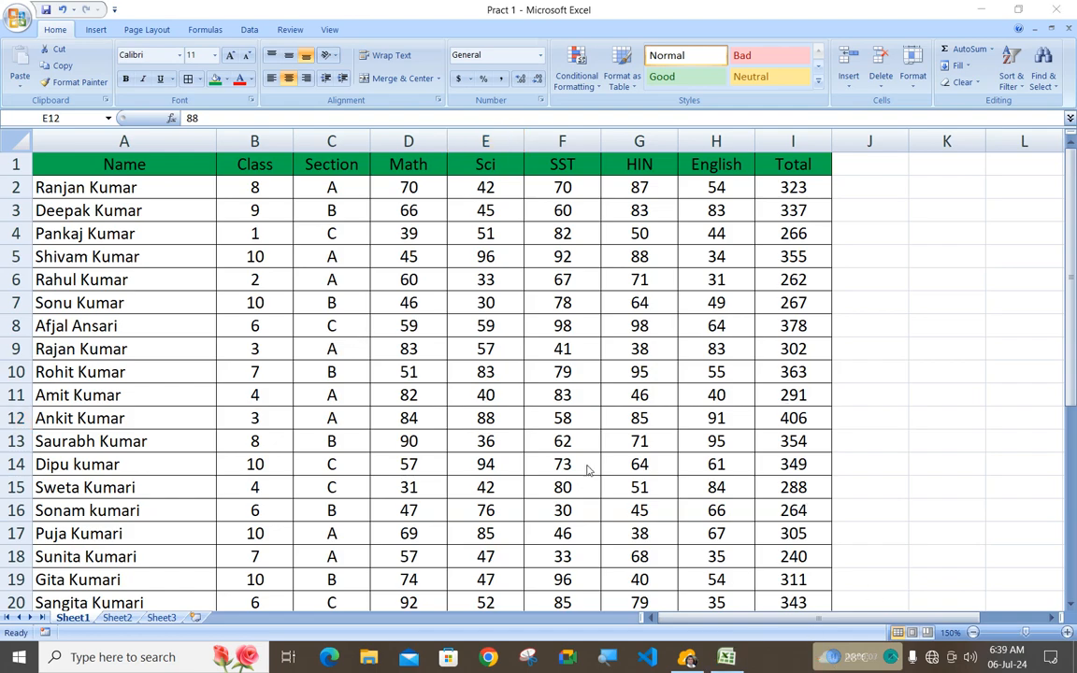
- Turn on Filter for the whole marks table so every heading in row 1 gets a filter list
{"action": "left_click", "coordinate": [462, 374]}
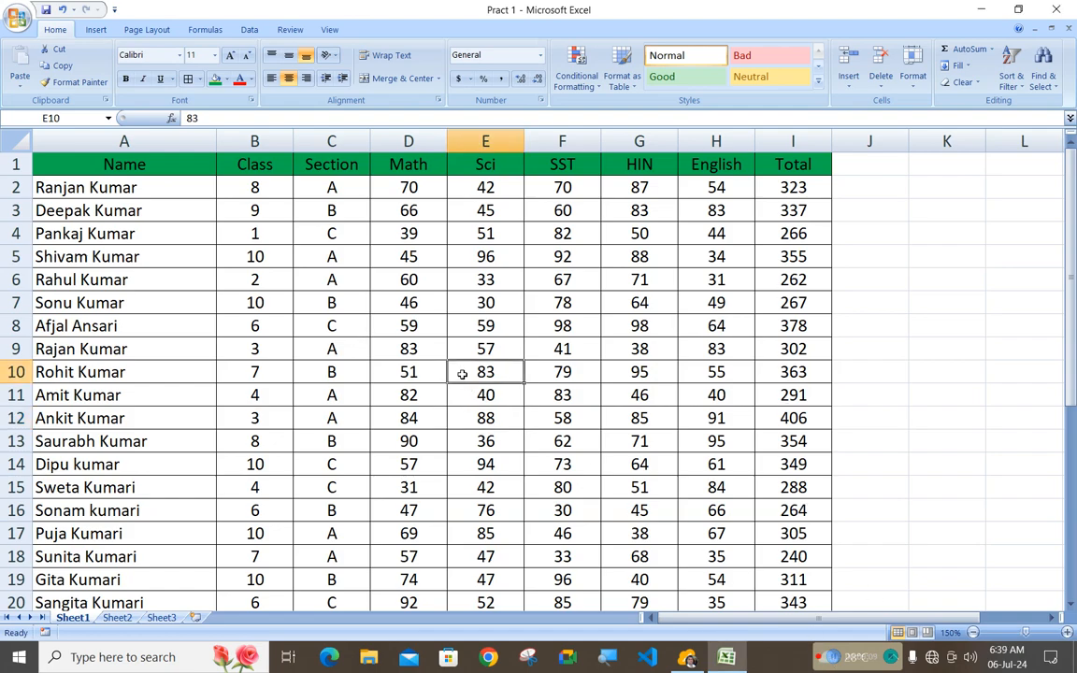
{"action": "key", "text": "ctrl+a"}
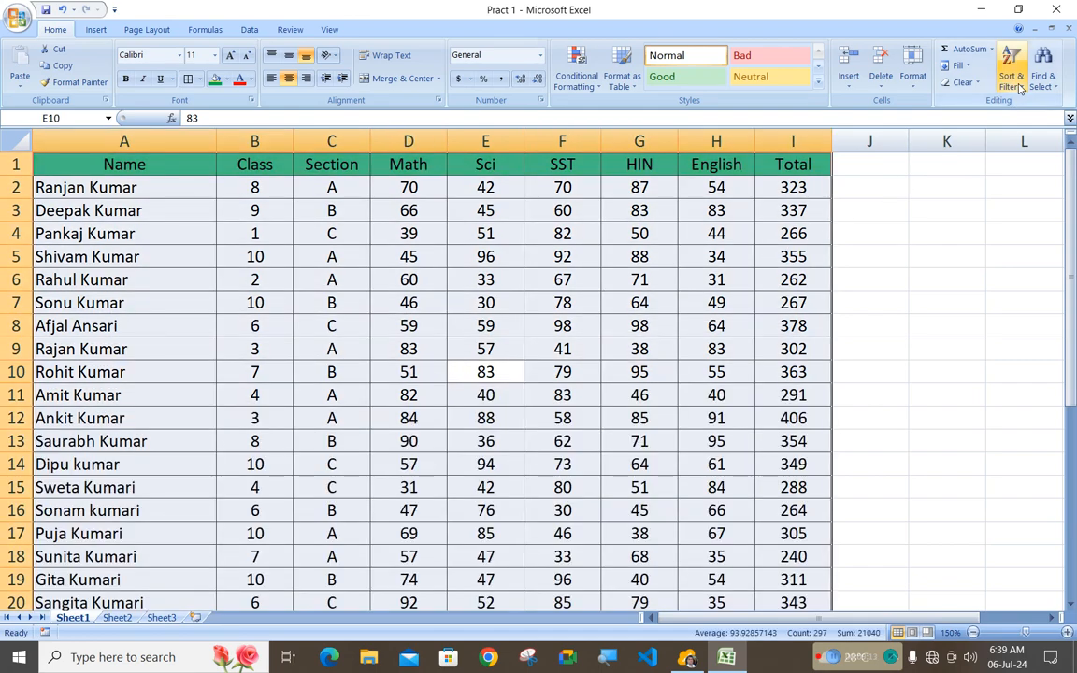
{"action": "left_click", "coordinate": [1020, 88]}
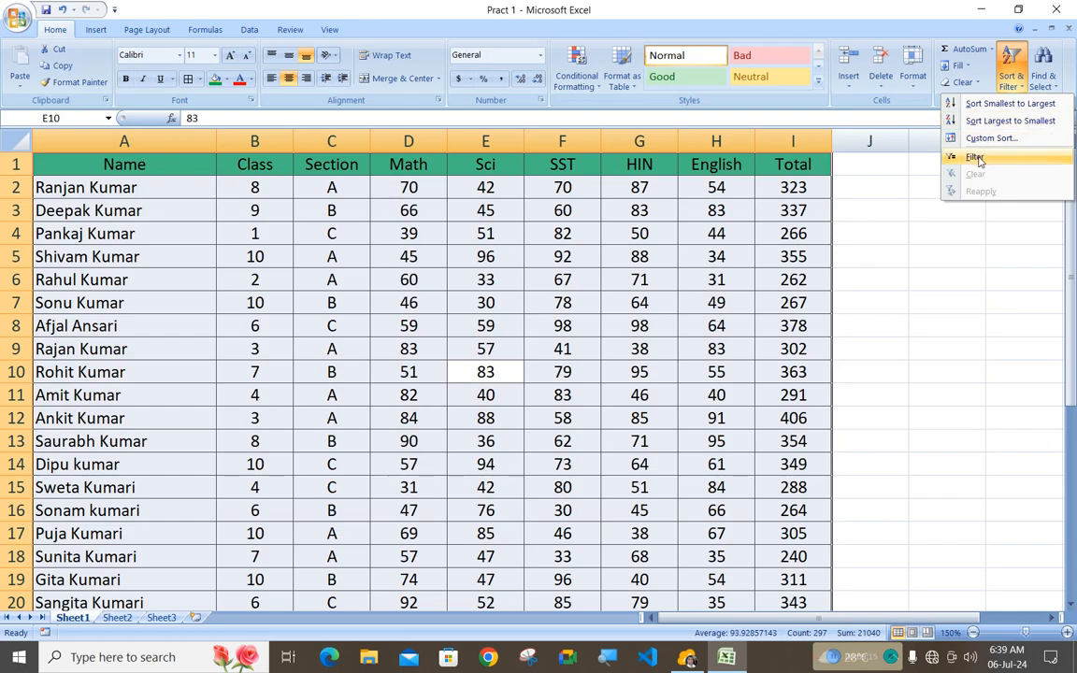
{"action": "left_click", "coordinate": [925, 6]}
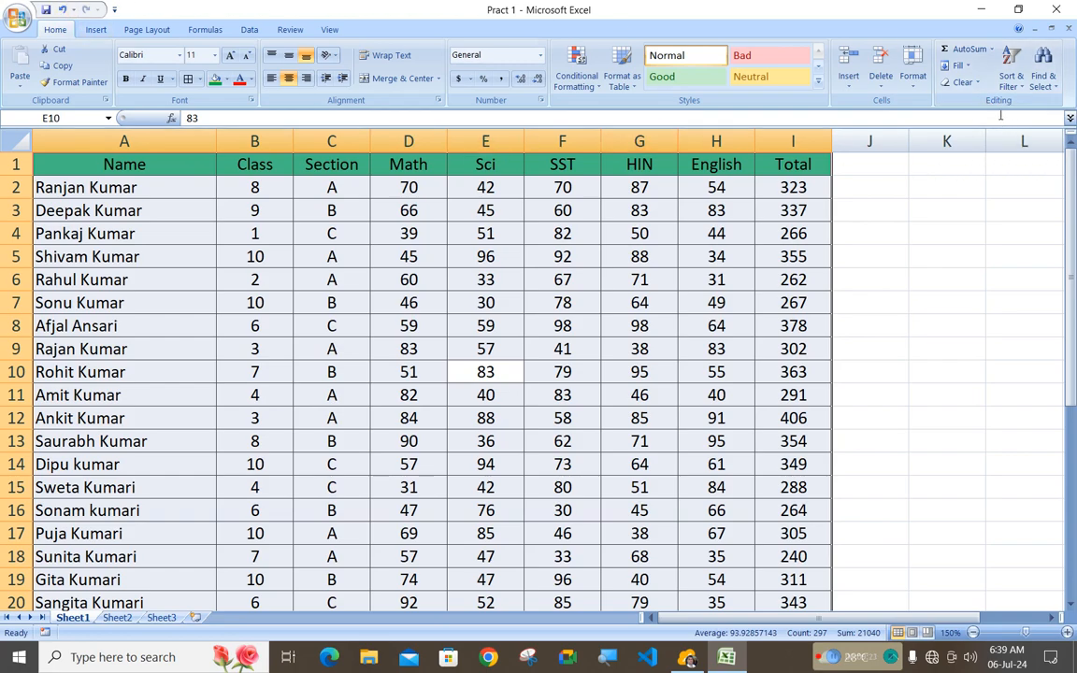
{"action": "left_click", "coordinate": [1012, 84]}
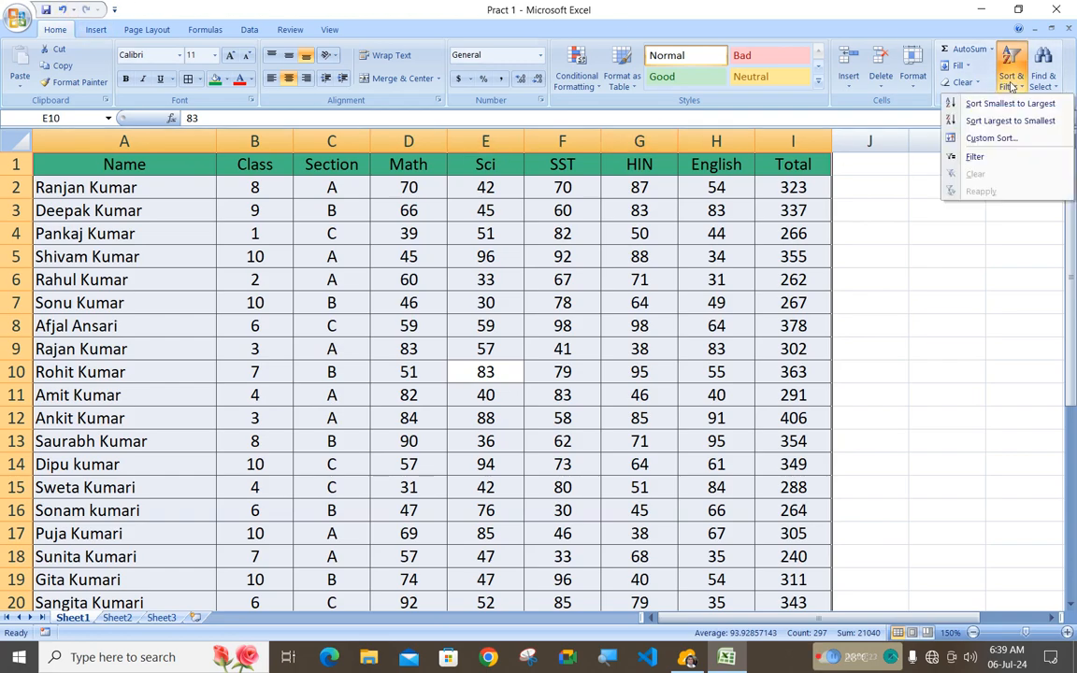
{"action": "left_click", "coordinate": [975, 158]}
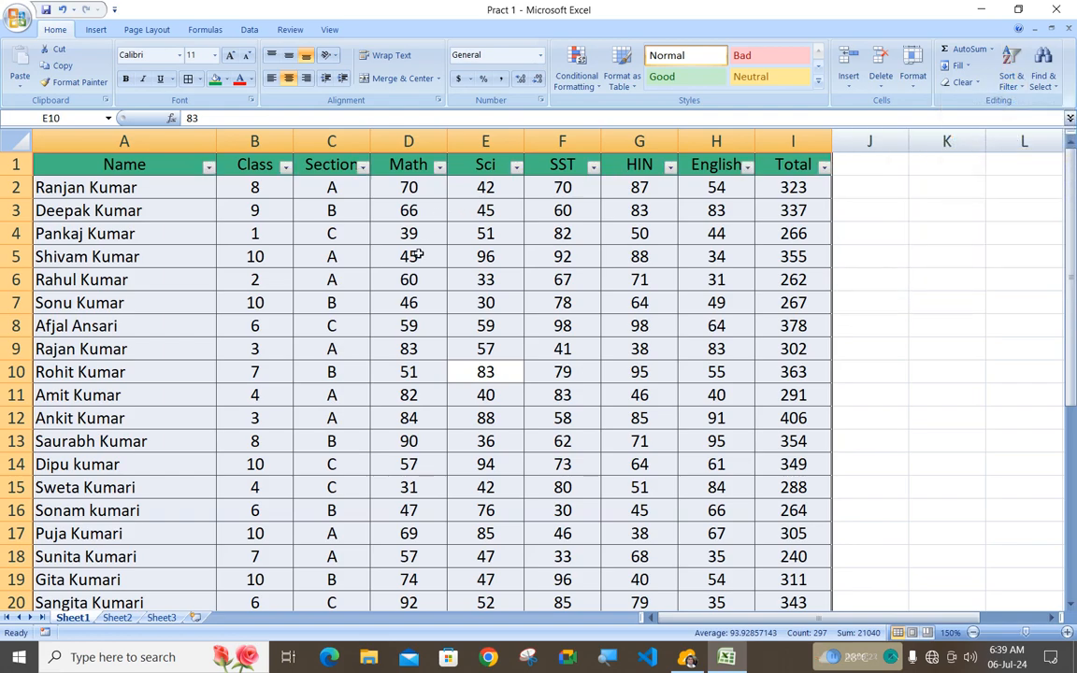
{"action": "left_click", "coordinate": [413, 256]}
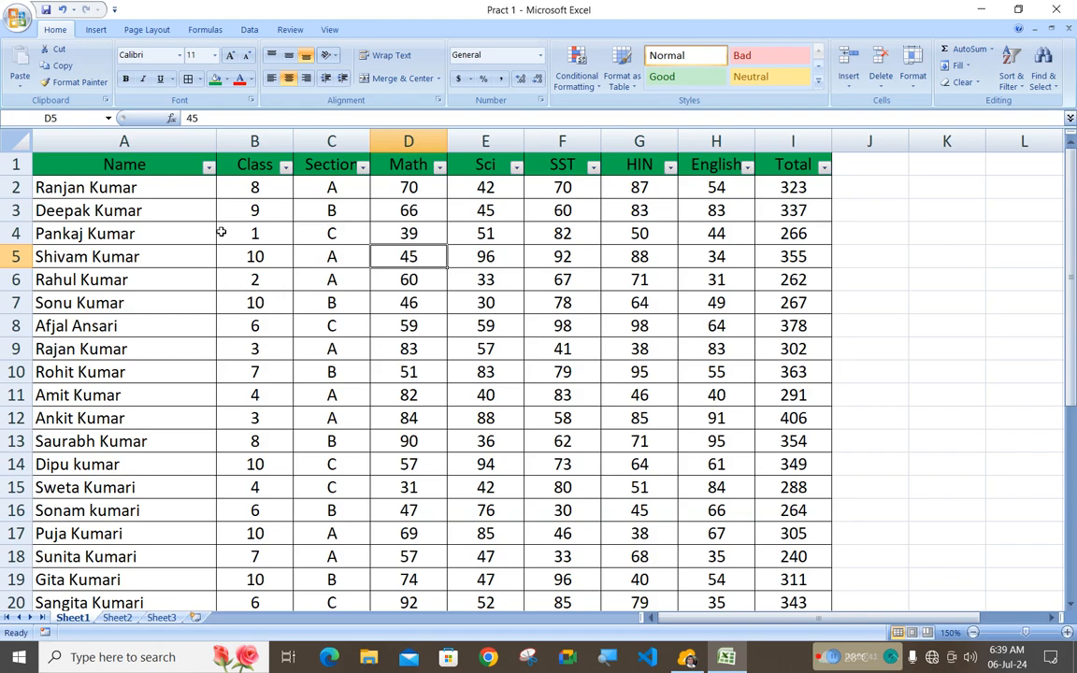
- Examine the sort and filter choices of the Name column and the names available in its filter list
{"action": "left_click", "coordinate": [208, 167]}
{"action": "scroll", "coordinate": [98, 322], "scroll_direction": "down", "scroll_amount": 3}
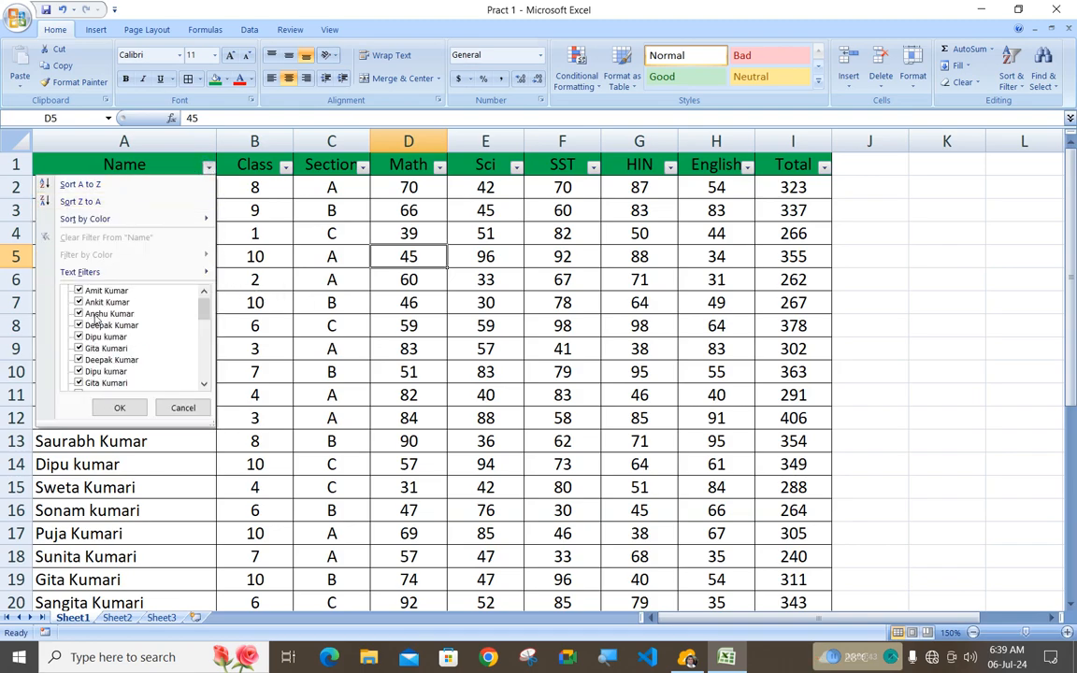
{"action": "scroll", "coordinate": [98, 325], "scroll_direction": "up", "scroll_amount": 5}
{"action": "left_click", "coordinate": [314, 295]}
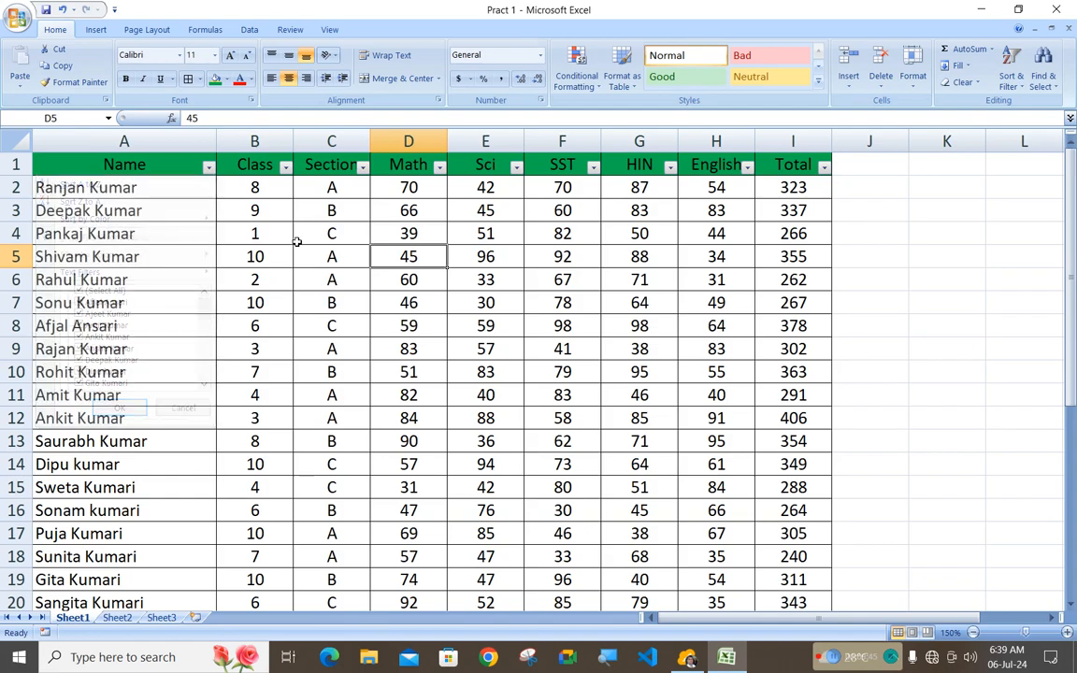
{"action": "left_click", "coordinate": [285, 166]}
{"action": "left_click", "coordinate": [326, 157]}
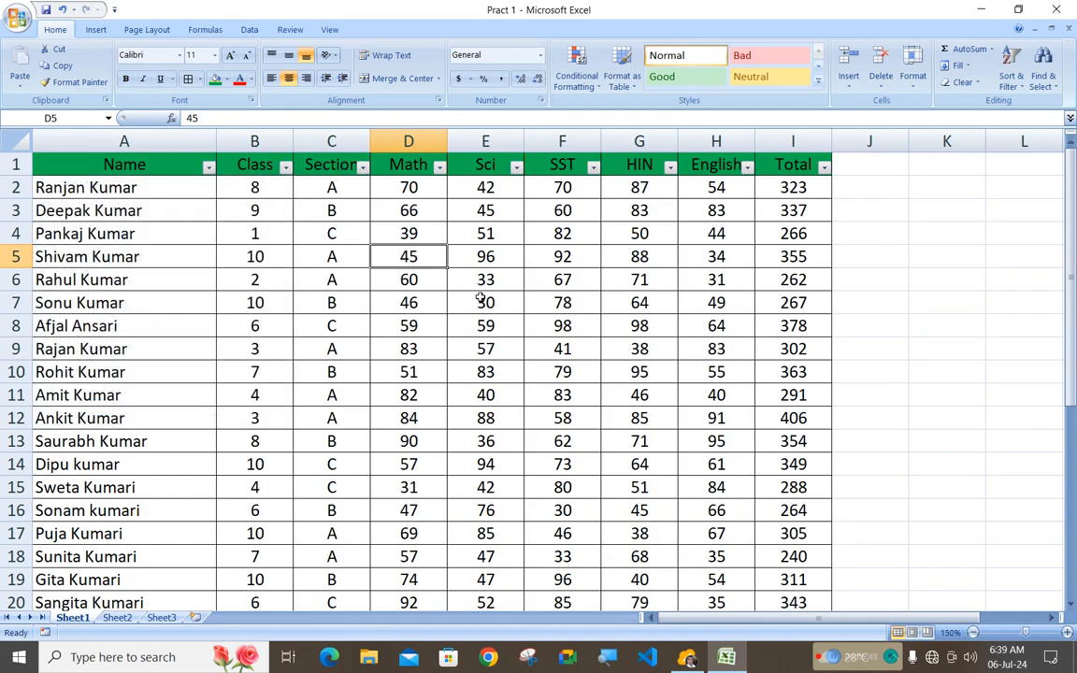
{"action": "left_click", "coordinate": [200, 302]}
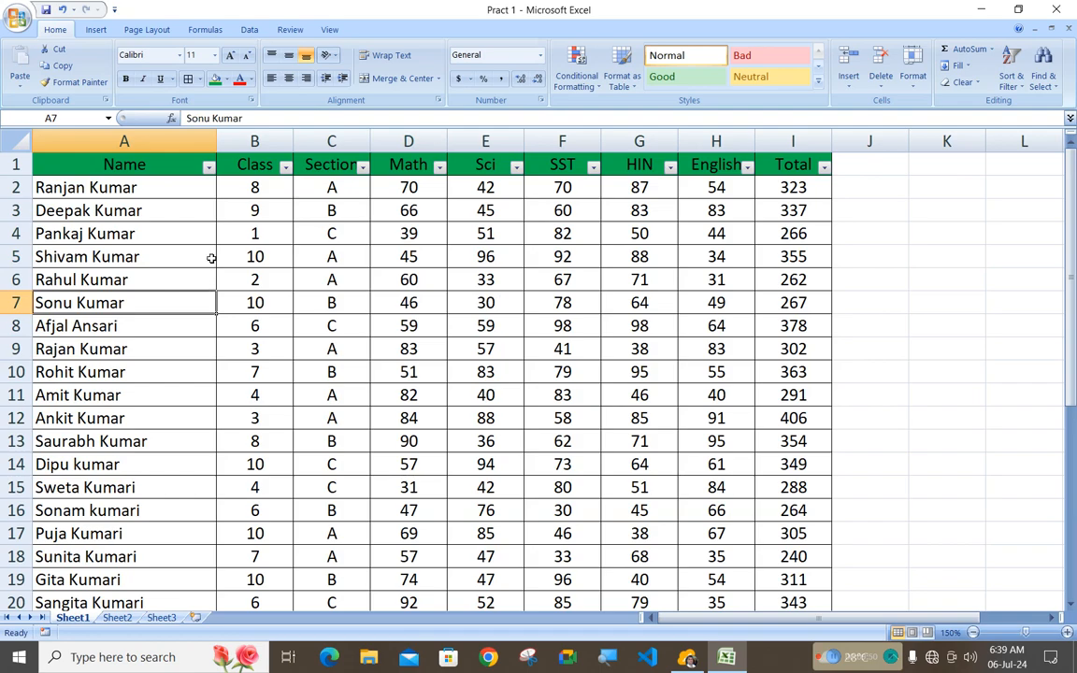
{"action": "left_click", "coordinate": [208, 167]}
{"action": "scroll", "coordinate": [126, 346], "scroll_direction": "down", "scroll_amount": 5}
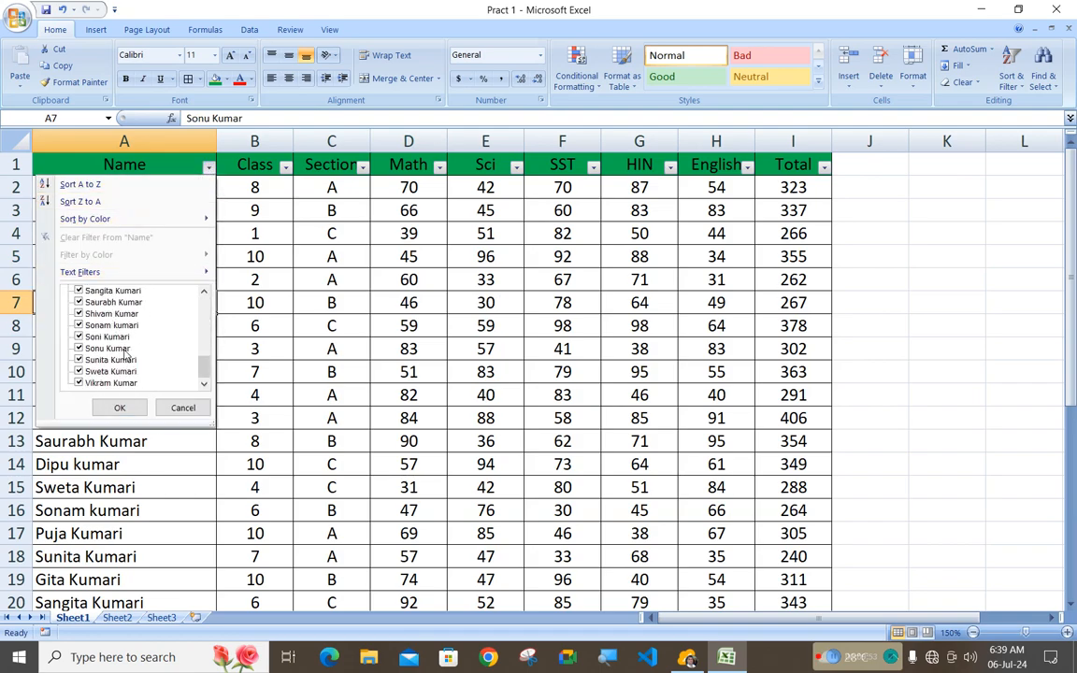
{"action": "scroll", "coordinate": [129, 354], "scroll_direction": "up", "scroll_amount": 5}
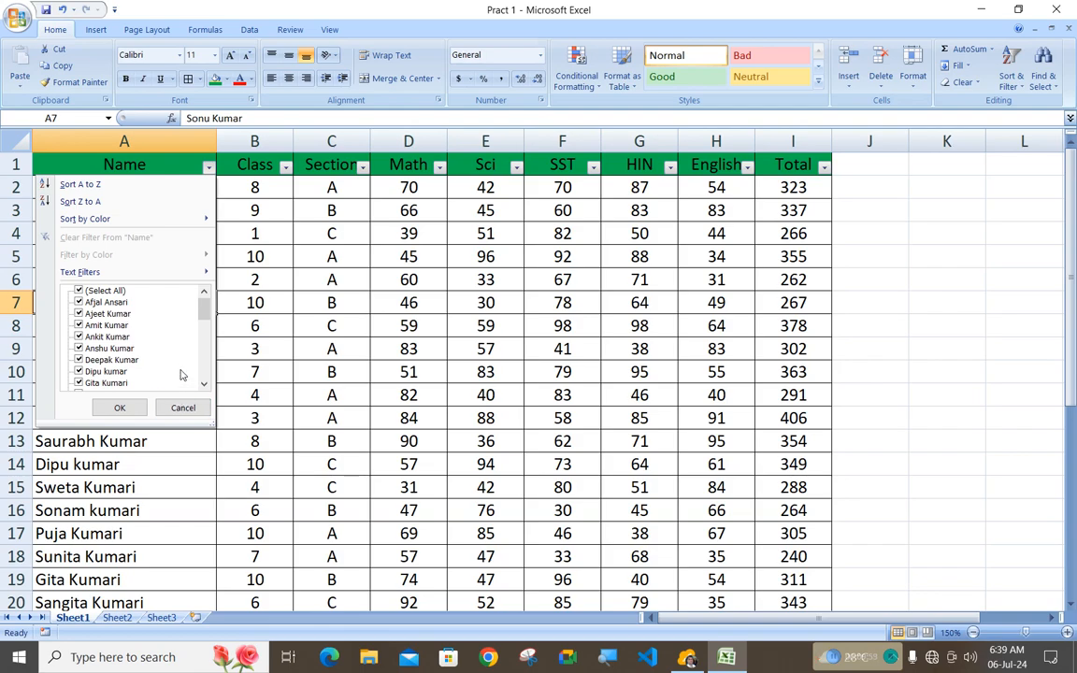
{"action": "left_click", "coordinate": [247, 241]}
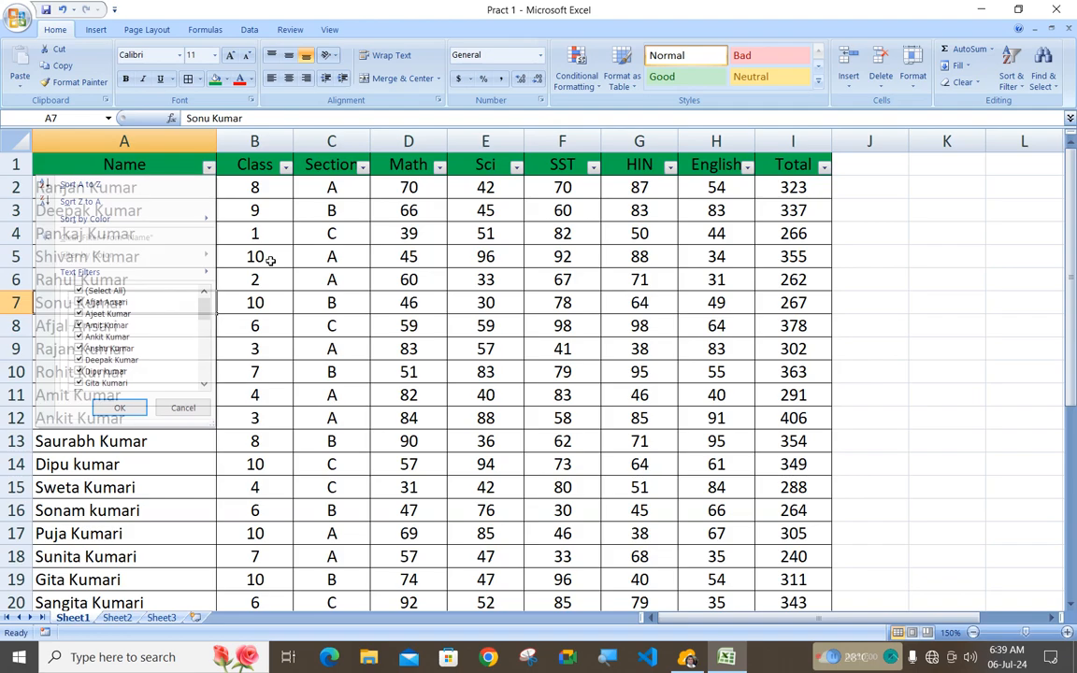
{"action": "left_click", "coordinate": [208, 166]}
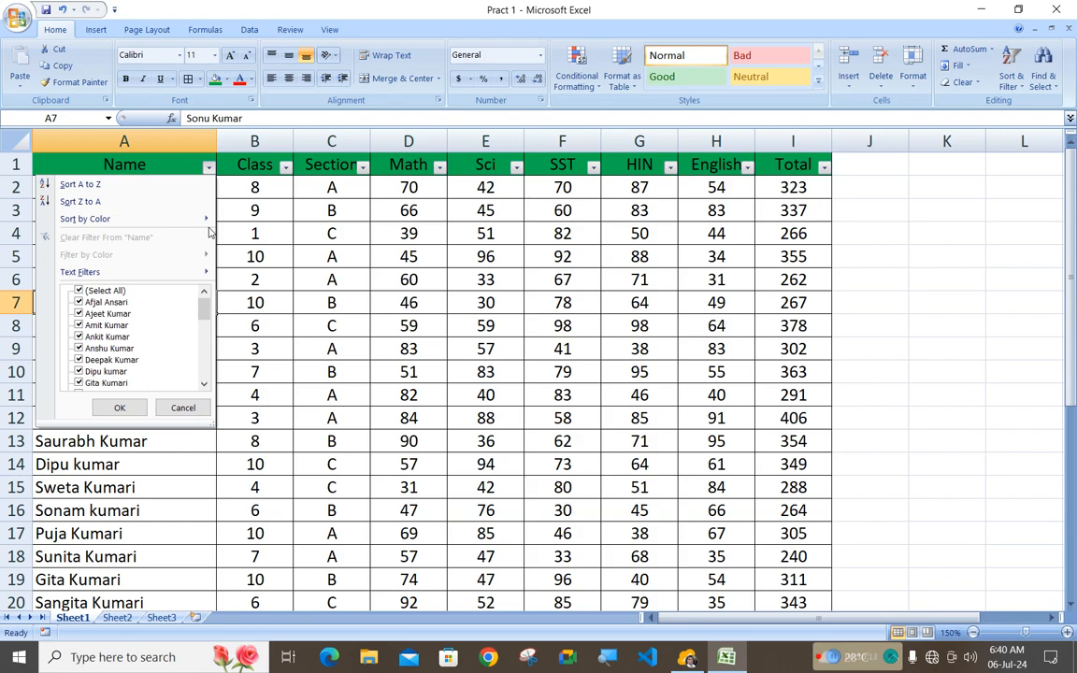
{"action": "key", "text": "Escape"}
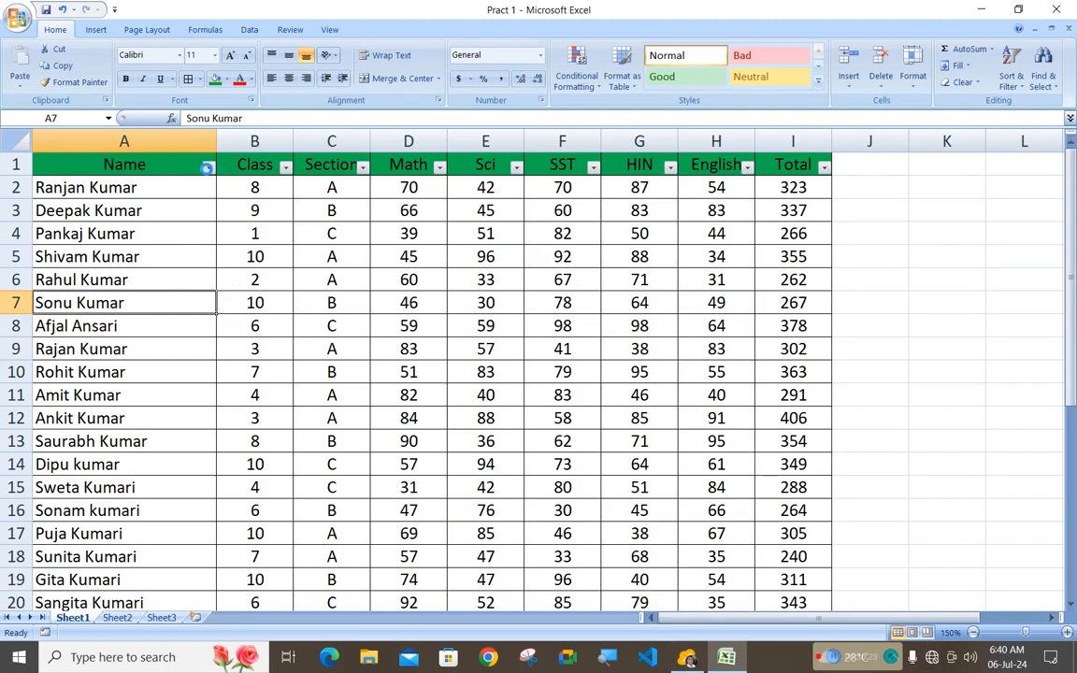
- Sort the marks table by the Name column from A to Z
{"action": "left_click", "coordinate": [208, 166]}
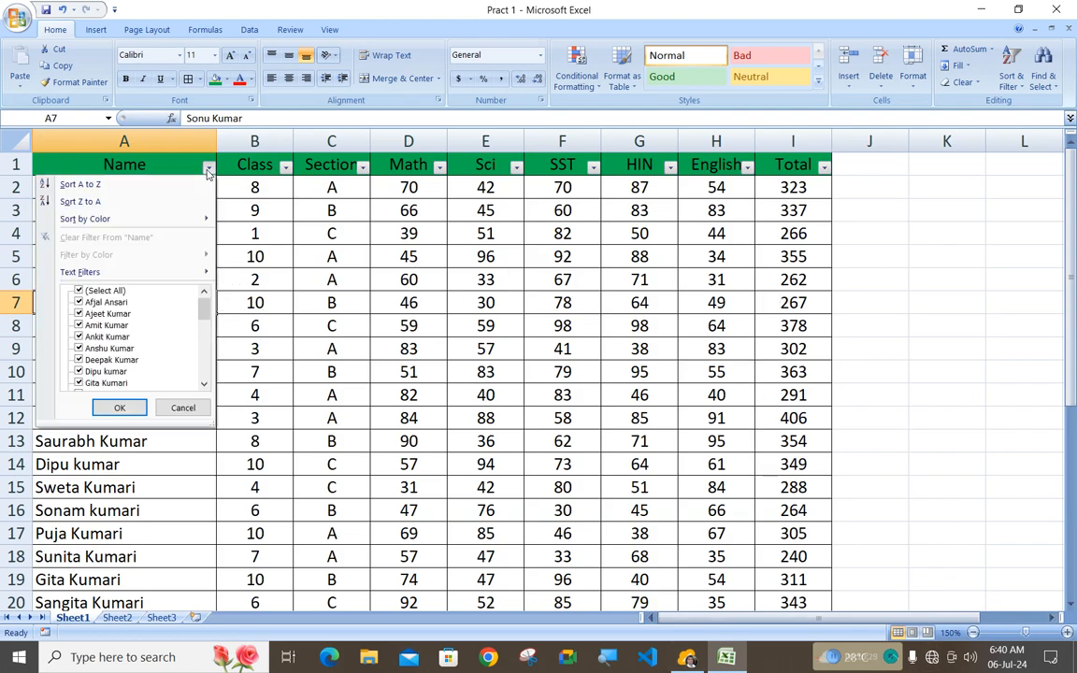
{"action": "left_click", "coordinate": [138, 186]}
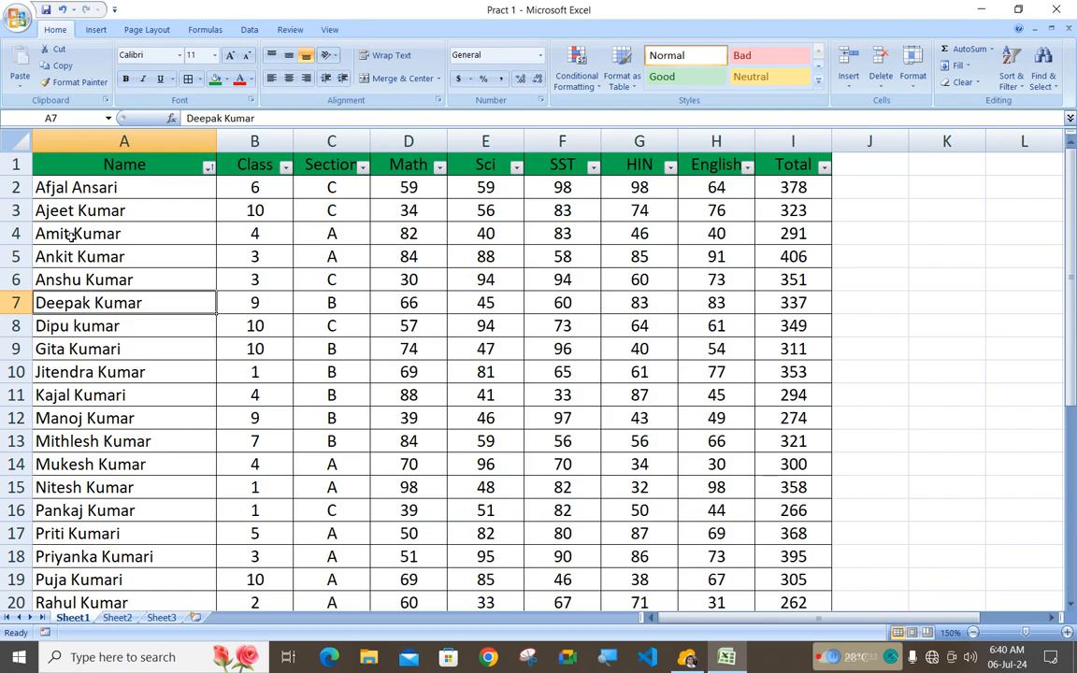
{"action": "left_click", "coordinate": [832, 659]}
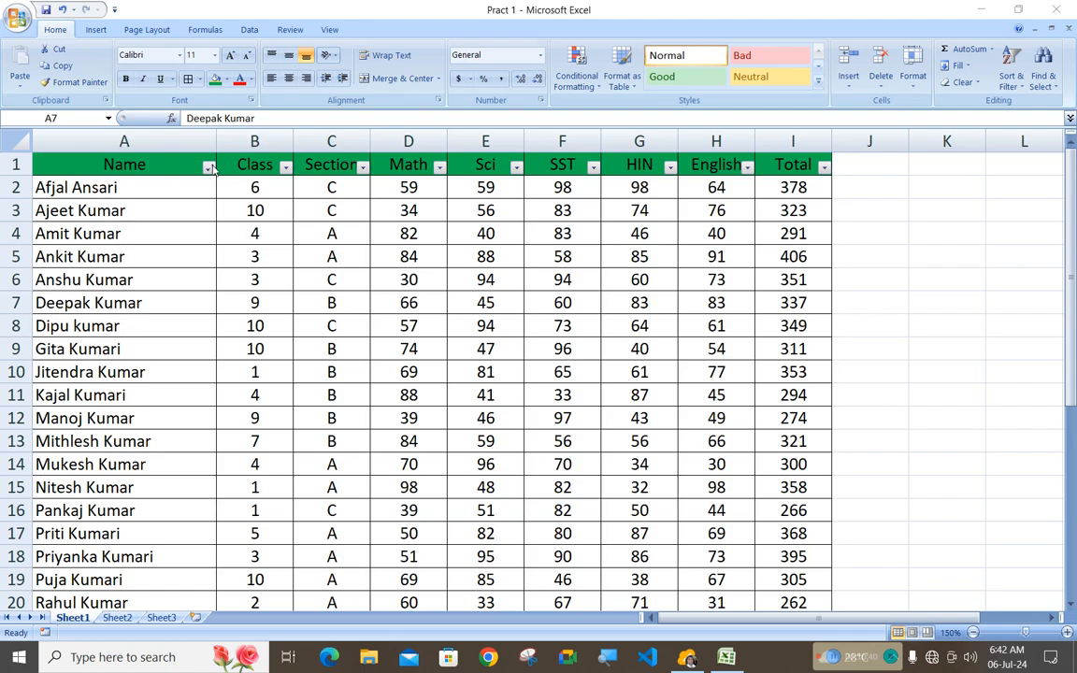
{"action": "left_click", "coordinate": [209, 168]}
{"action": "left_click", "coordinate": [208, 167]}
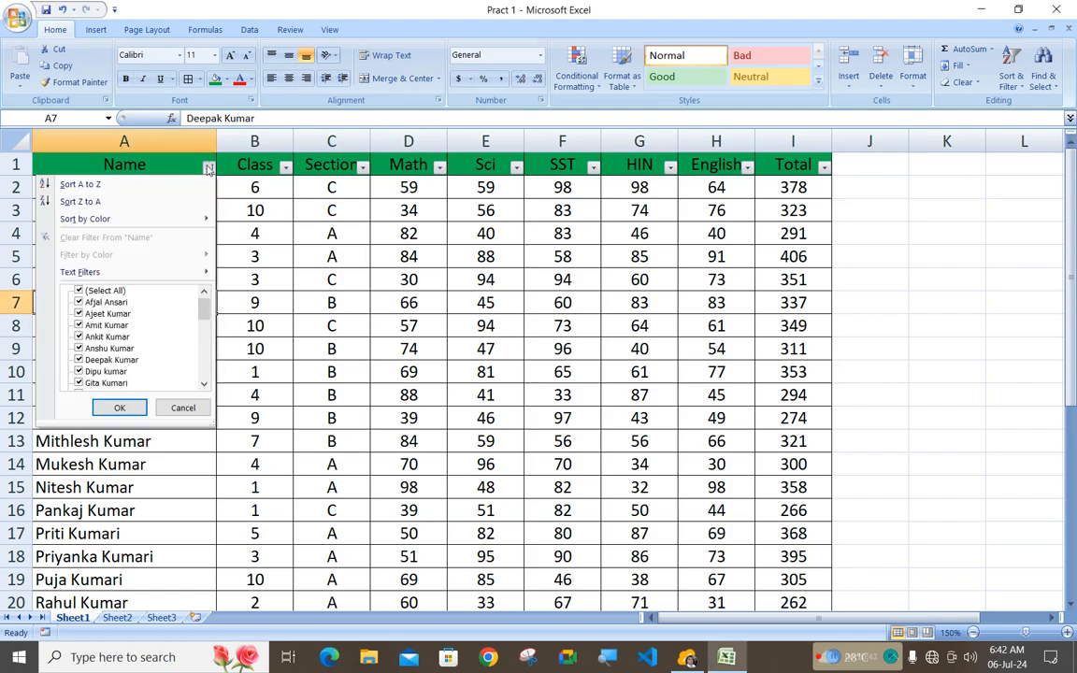
{"action": "left_click", "coordinate": [81, 185]}
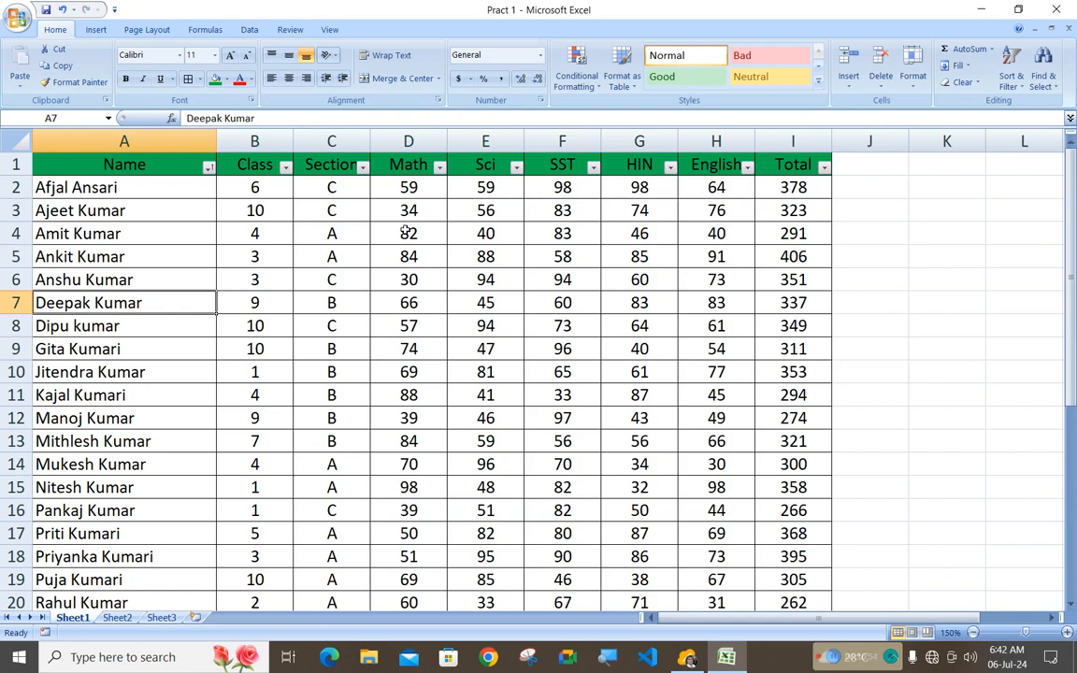
- Sort the marks table by the Name column from Z to A and view the Sort by Color choices
{"action": "left_click", "coordinate": [208, 166]}
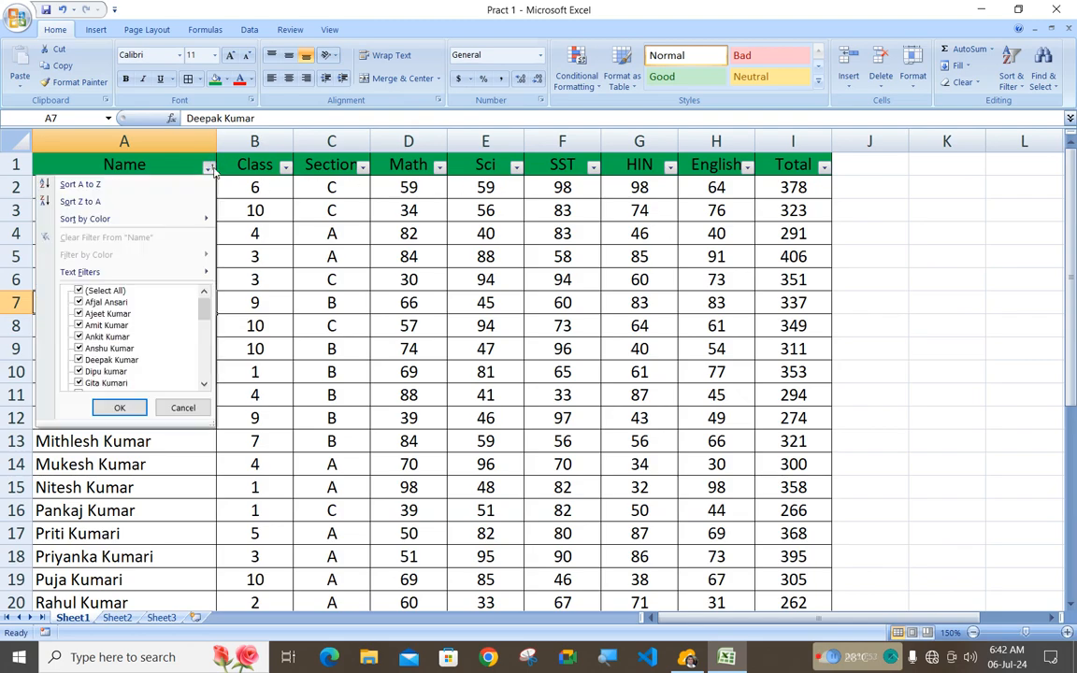
{"action": "left_click", "coordinate": [107, 202]}
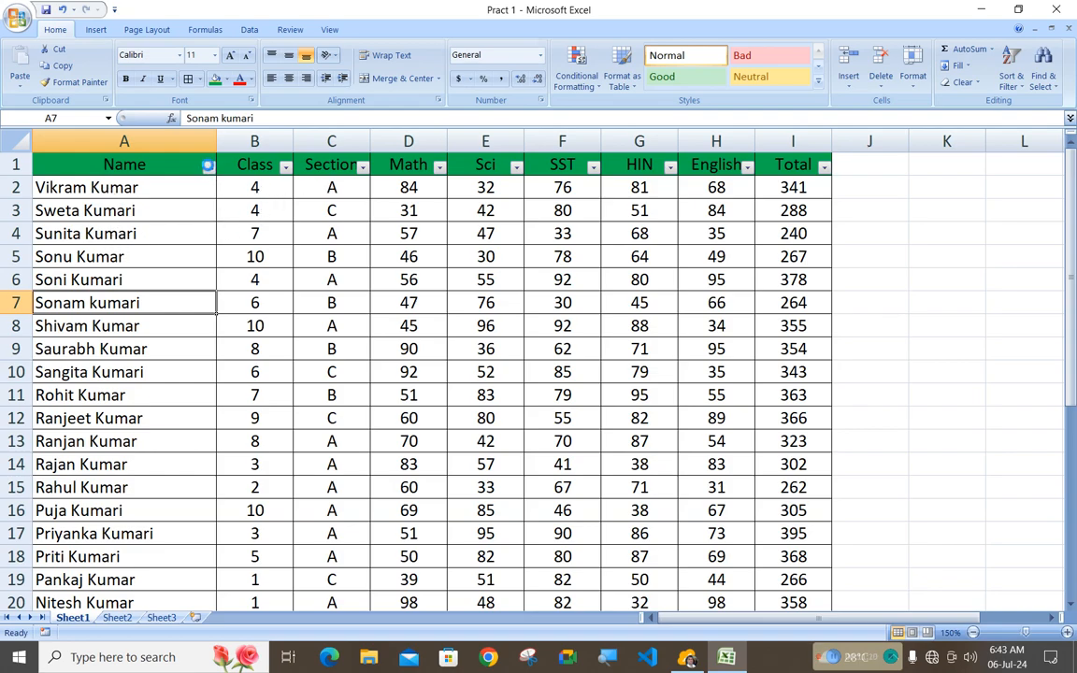
{"action": "left_click", "coordinate": [207, 165]}
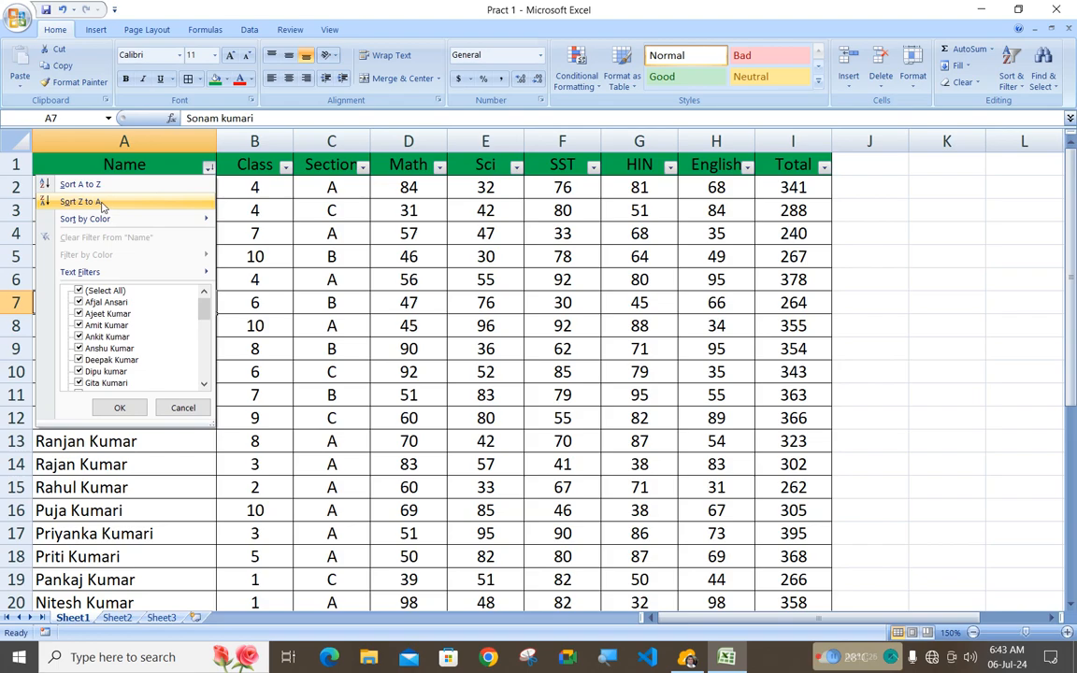
{"action": "mouse_move", "coordinate": [163, 223]}
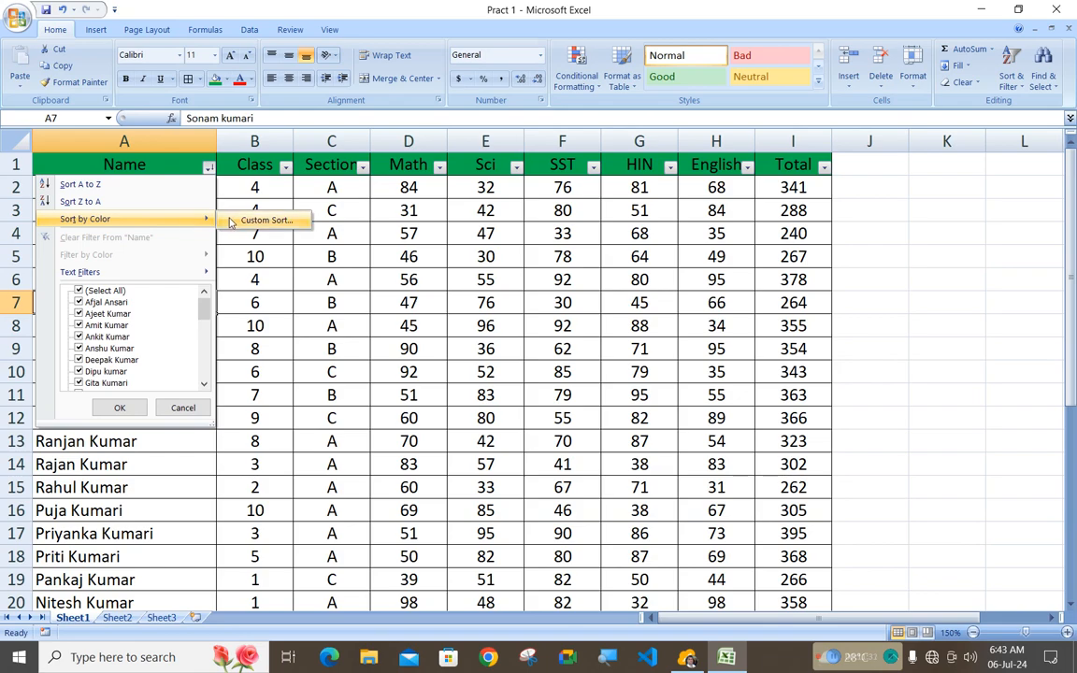
{"action": "left_click", "coordinate": [514, 271]}
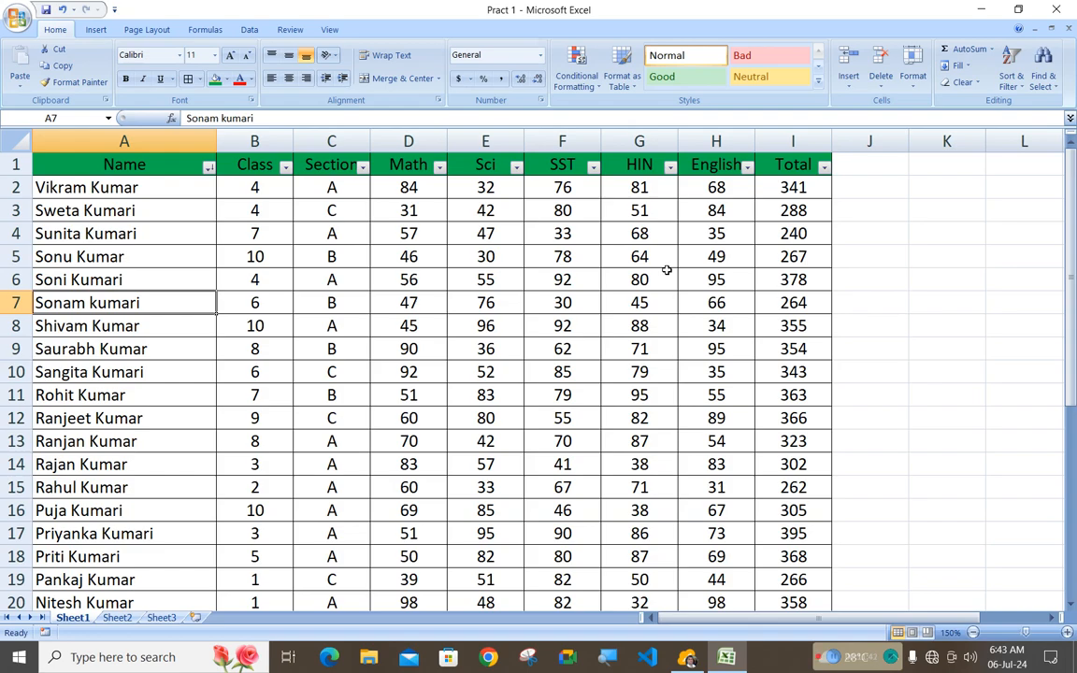
{"action": "left_click", "coordinate": [402, 301]}
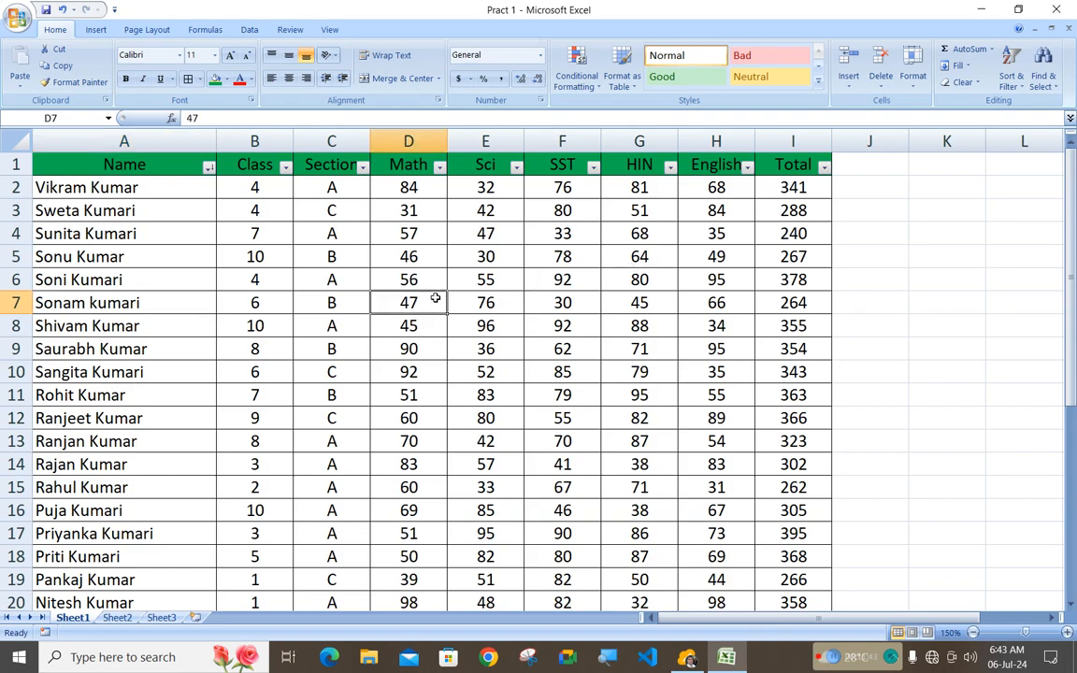
- Filter the Name column with an Equals text filter for one student's full name, and clear that filter
{"action": "left_click", "coordinate": [208, 169]}
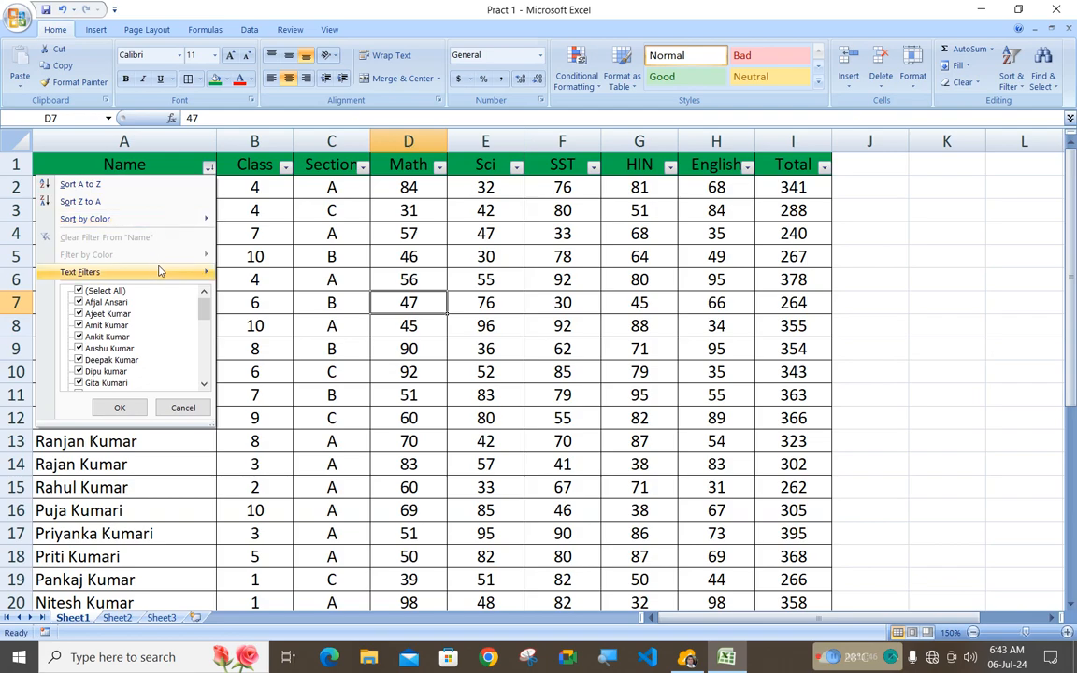
{"action": "mouse_move", "coordinate": [161, 276]}
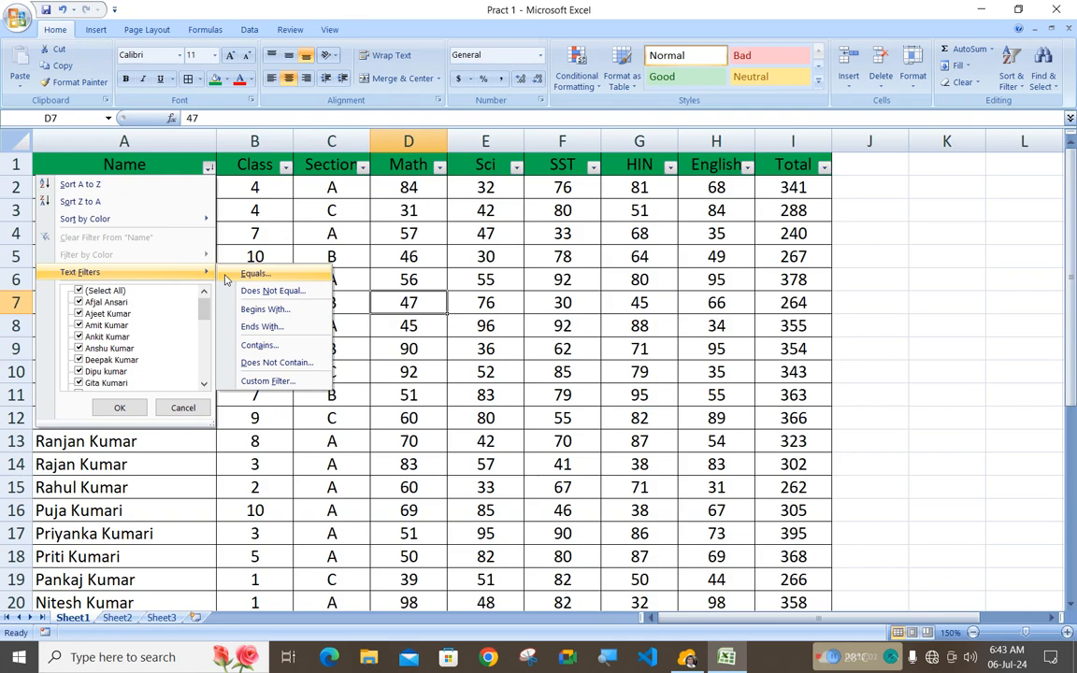
{"action": "left_click", "coordinate": [227, 277]}
{"action": "left_click_drag", "start_coordinate": [718, 287], "coordinate": [450, 278]}
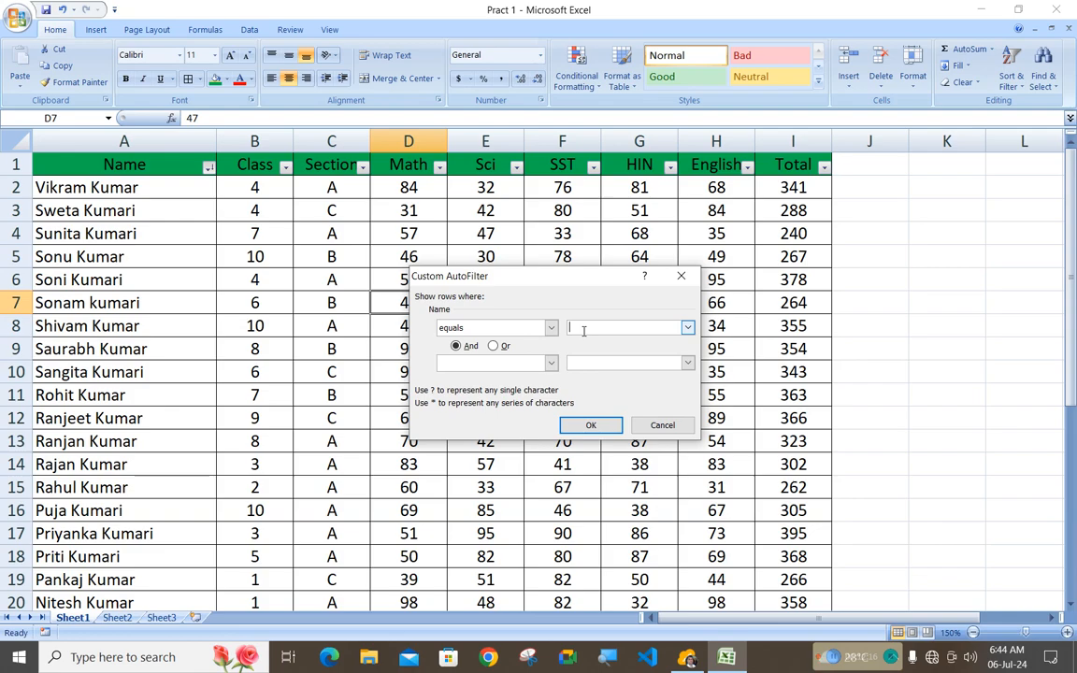
{"action": "type", "text": "RANJAN KUMAR"}
{"action": "left_click", "coordinate": [587, 426]}
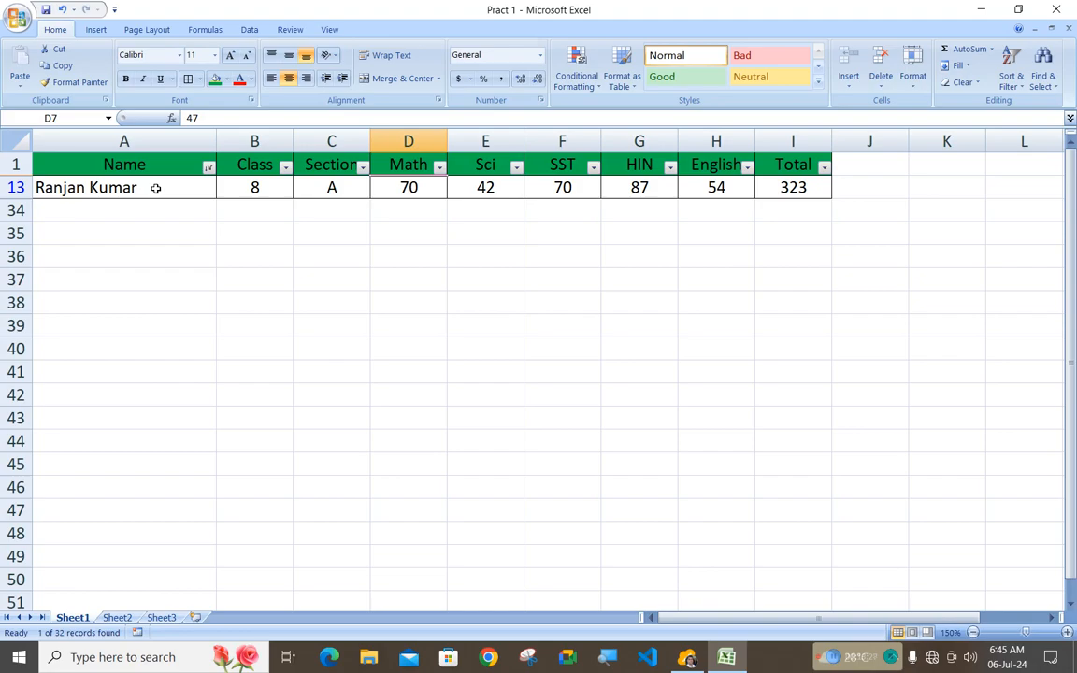
{"action": "left_click", "coordinate": [166, 186]}
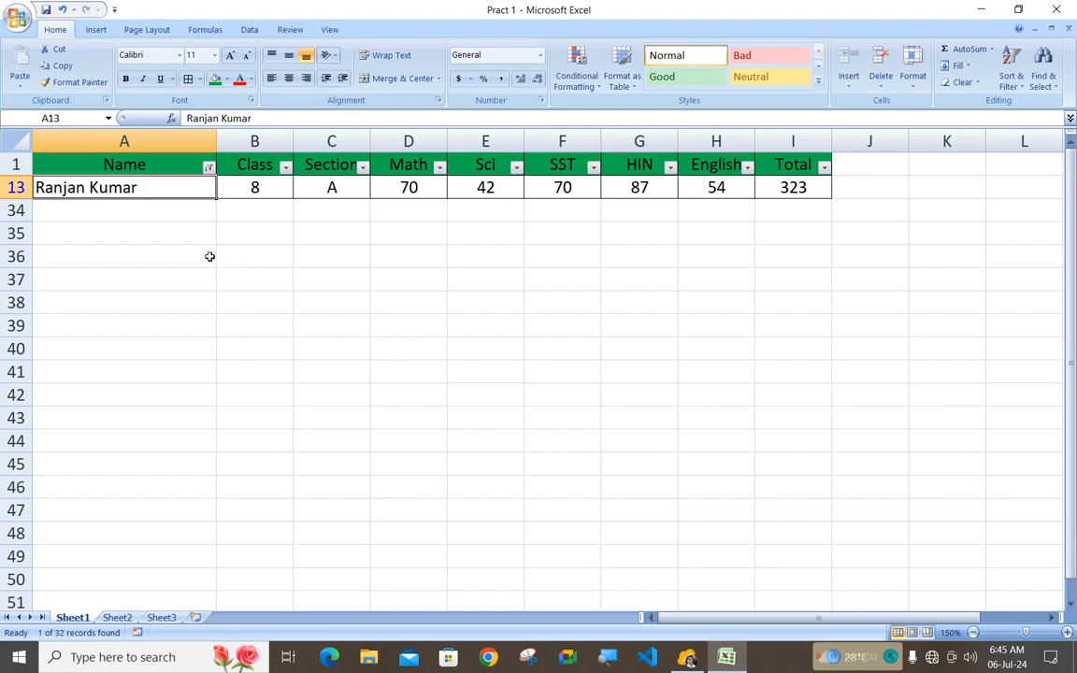
{"action": "left_click", "coordinate": [209, 169]}
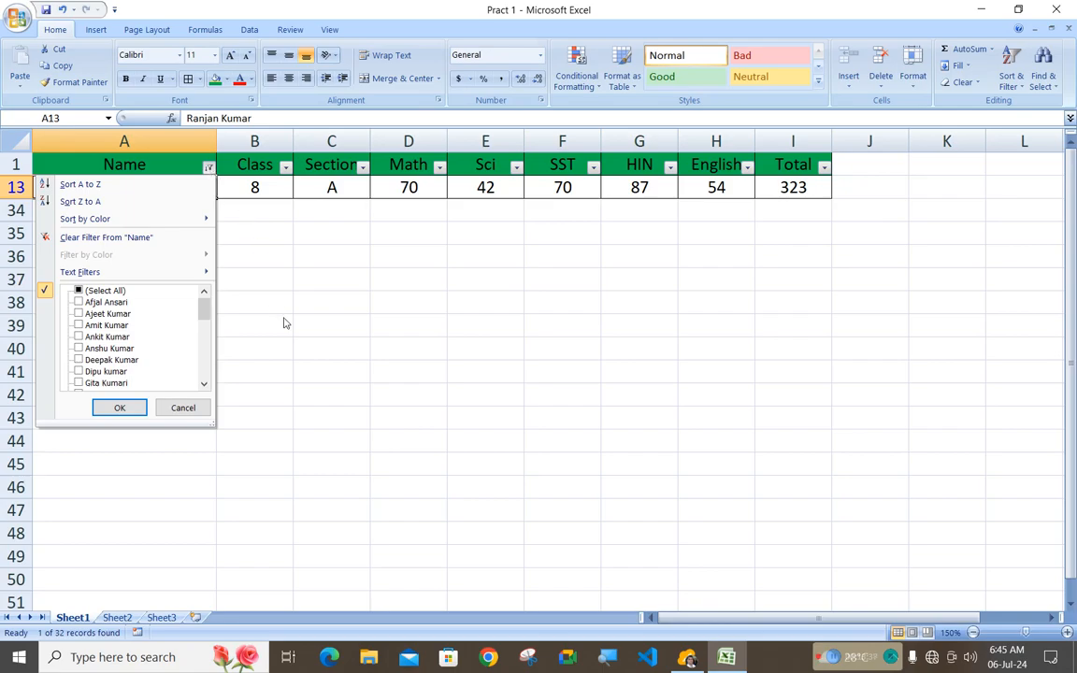
{"action": "left_click", "coordinate": [110, 239]}
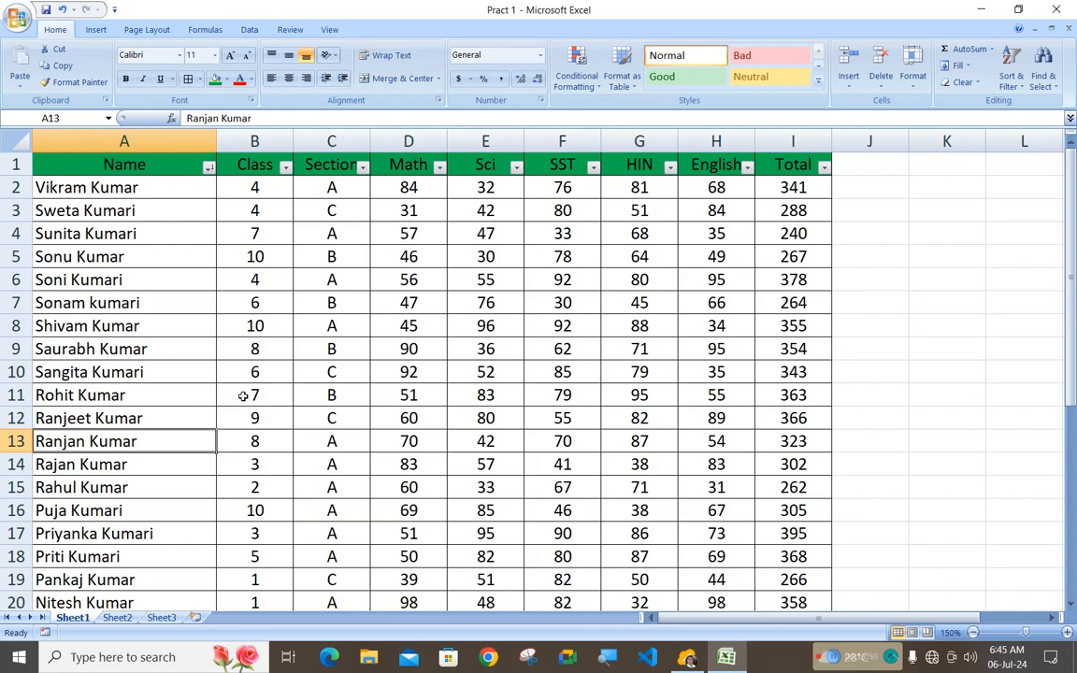
- Try an Equals text filter on the Name column with only the student's first name, and clear that filter
{"action": "left_click", "coordinate": [208, 166]}
{"action": "mouse_move", "coordinate": [161, 272]}
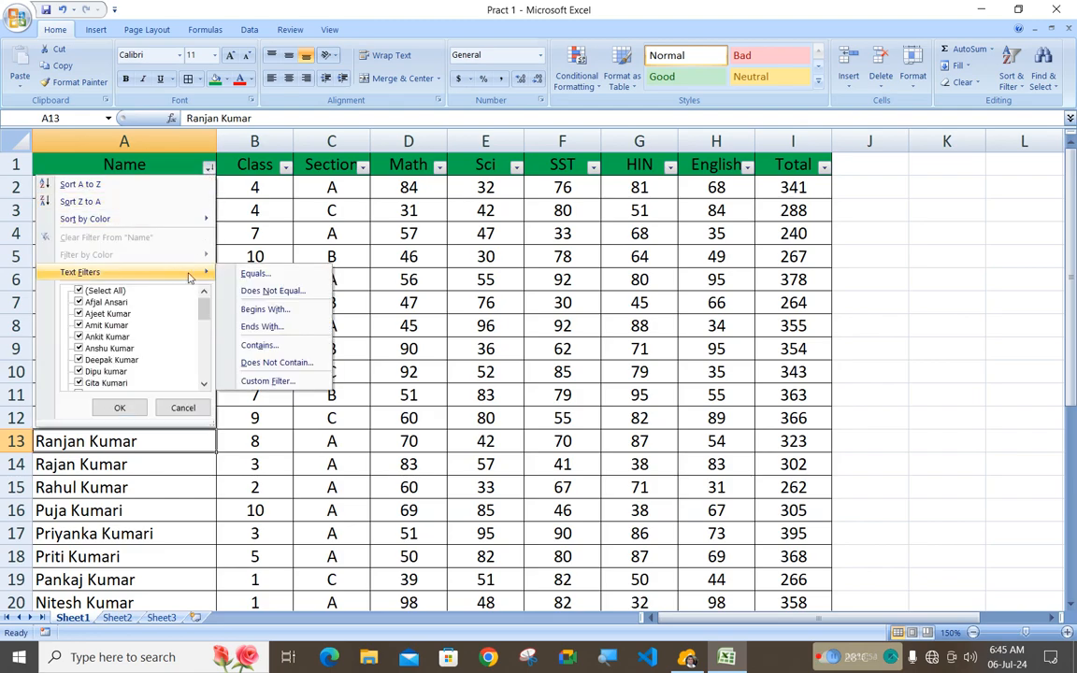
{"action": "left_click", "coordinate": [254, 274]}
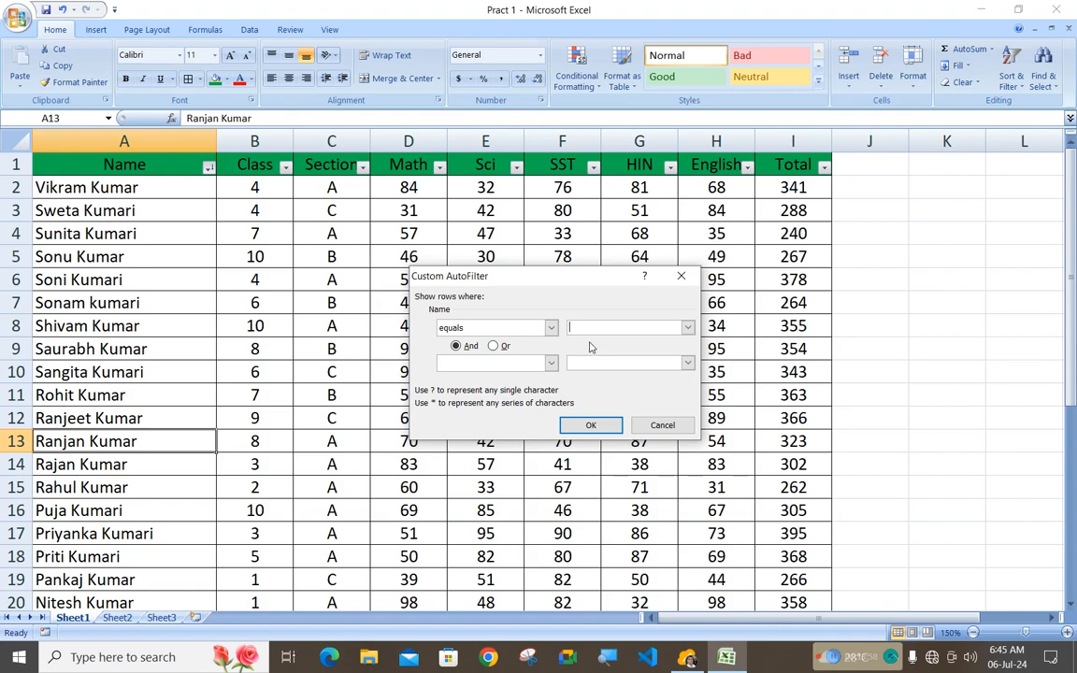
{"action": "type", "text": "RANN"}
{"action": "key", "text": "BackSpace"}
{"action": "type", "text": "JAN"}
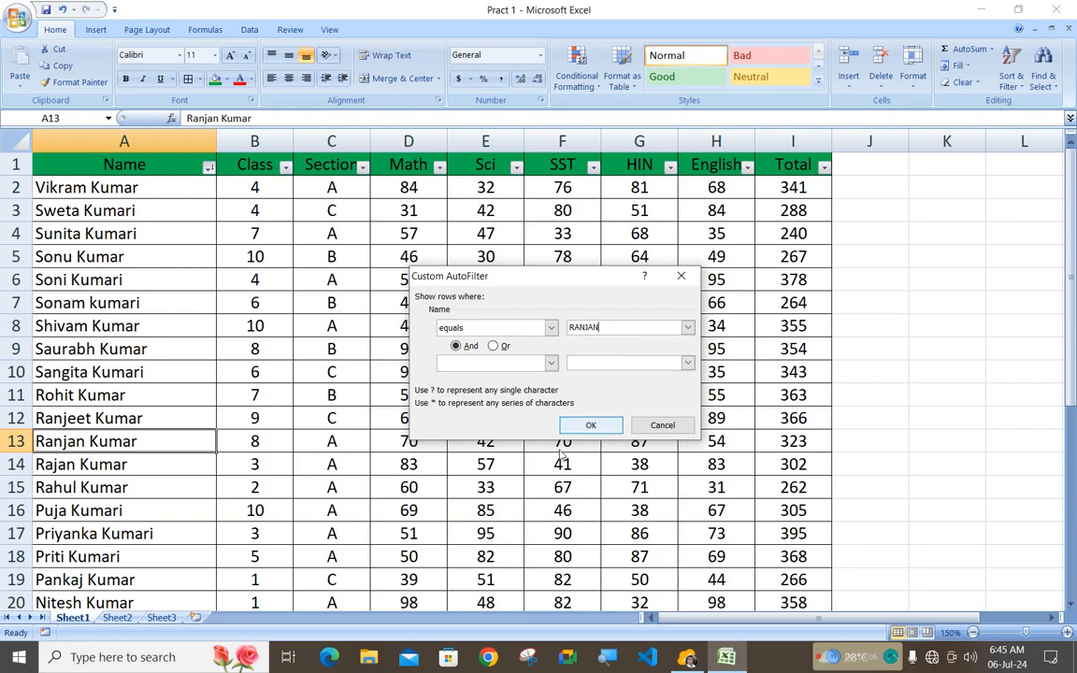
{"action": "left_click", "coordinate": [589, 427]}
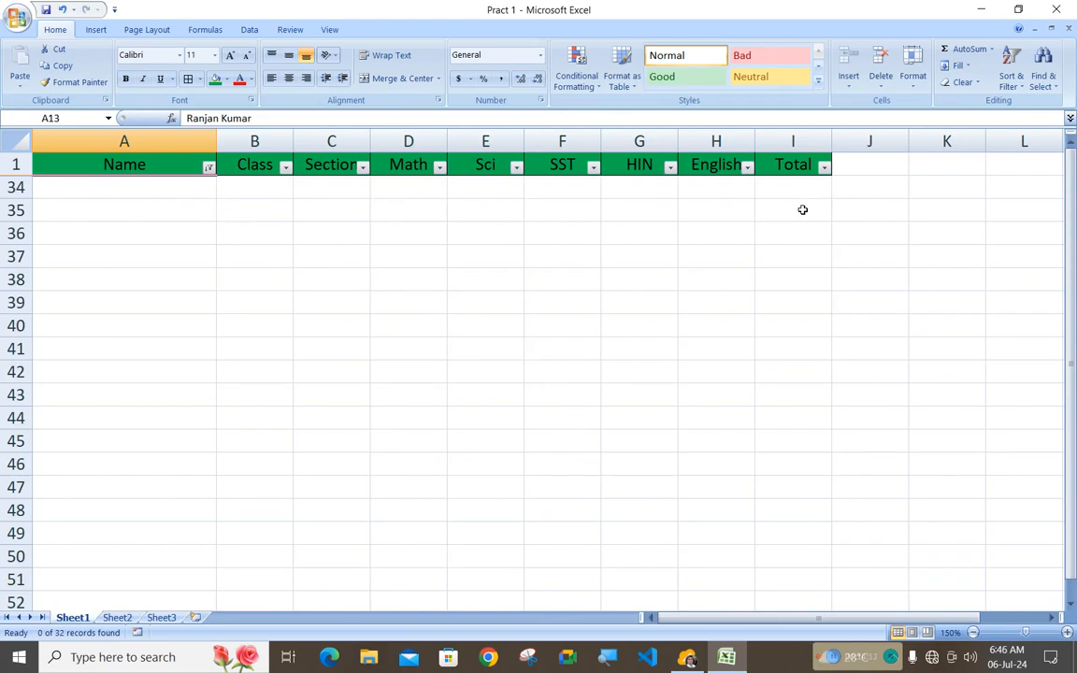
{"action": "left_click", "coordinate": [209, 167]}
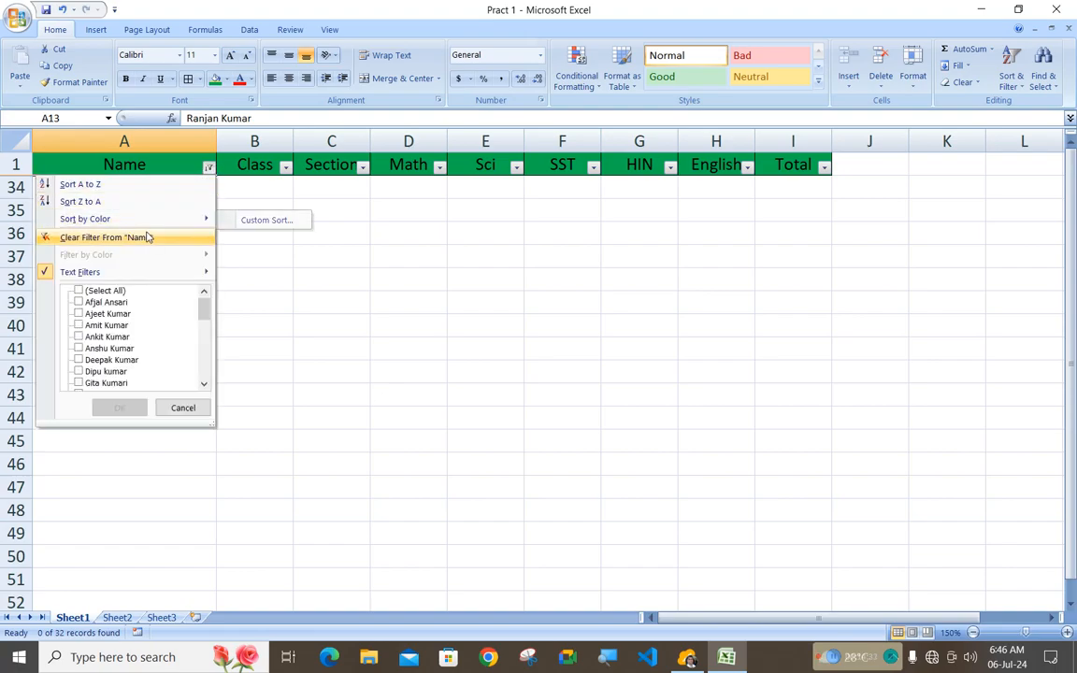
{"action": "left_click", "coordinate": [149, 235]}
- Filter the Name column with an Equals text filter for one student's full name in capital letters, and clear that filter
{"action": "left_click", "coordinate": [209, 168]}
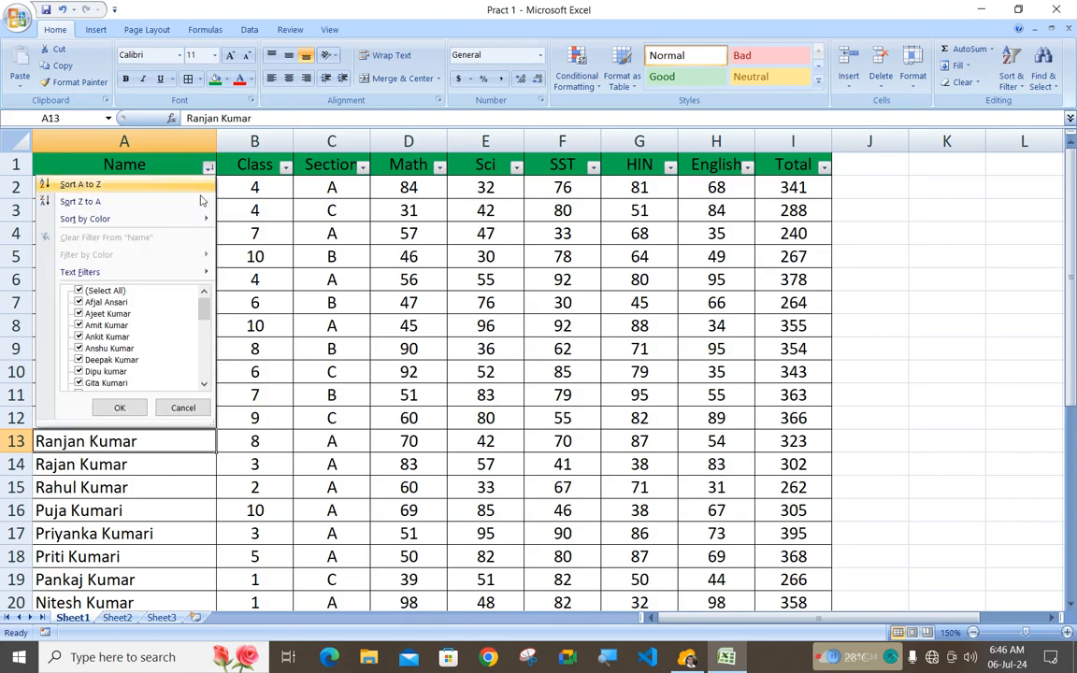
{"action": "mouse_move", "coordinate": [161, 271]}
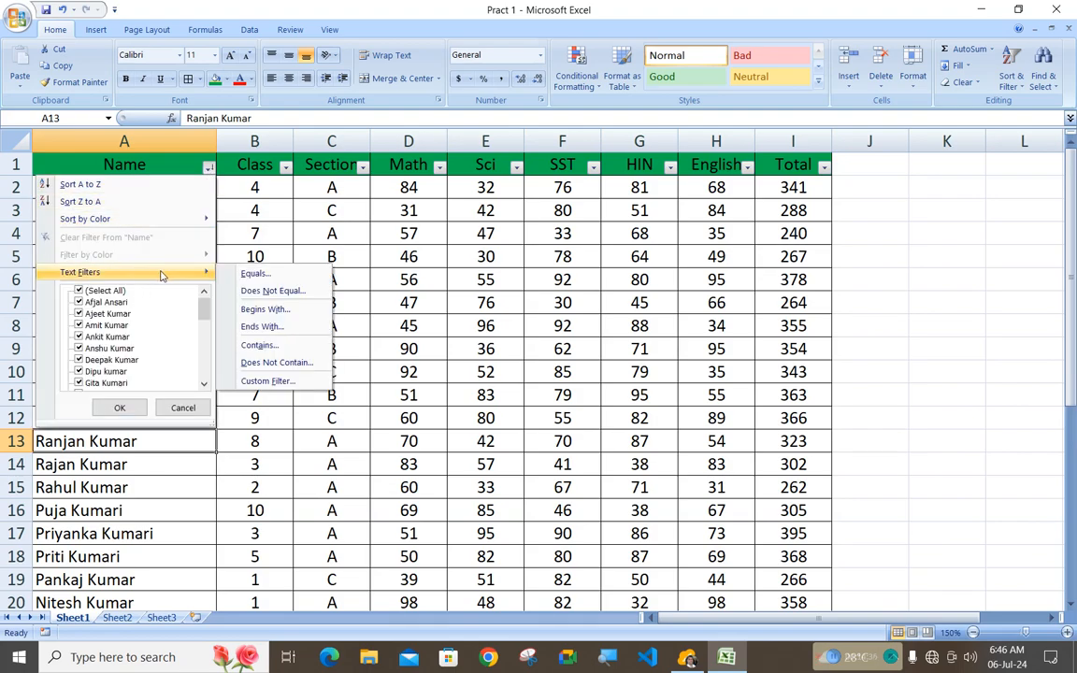
{"action": "left_click", "coordinate": [248, 272]}
{"action": "type", "text": "R"}
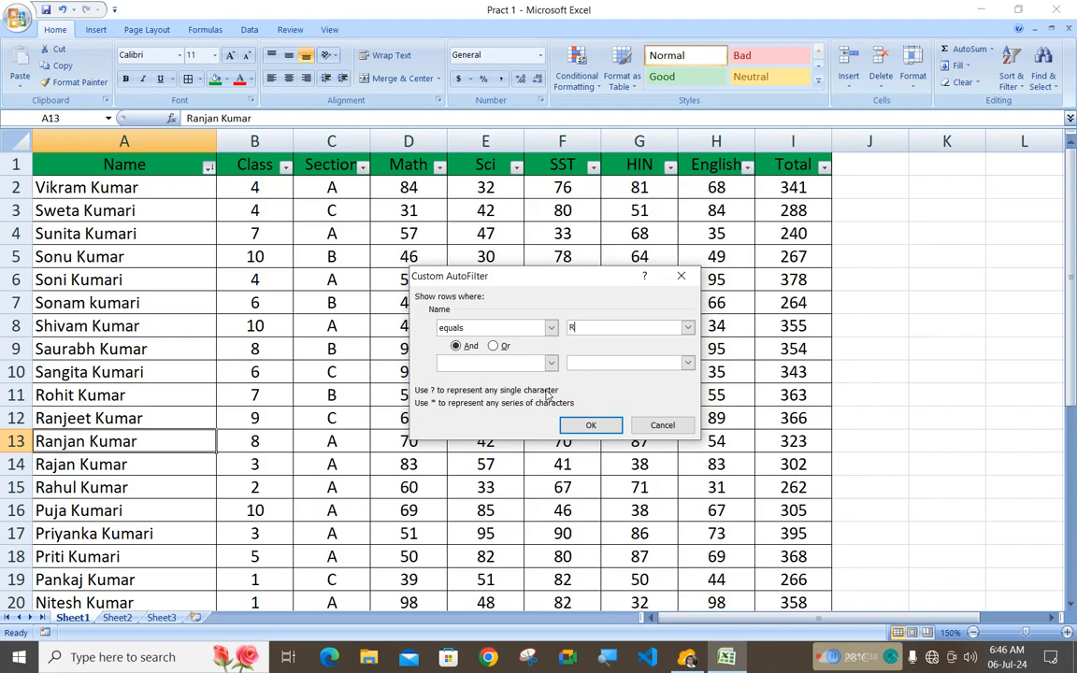
{"action": "type", "text": "ANJAN KUMAR"}
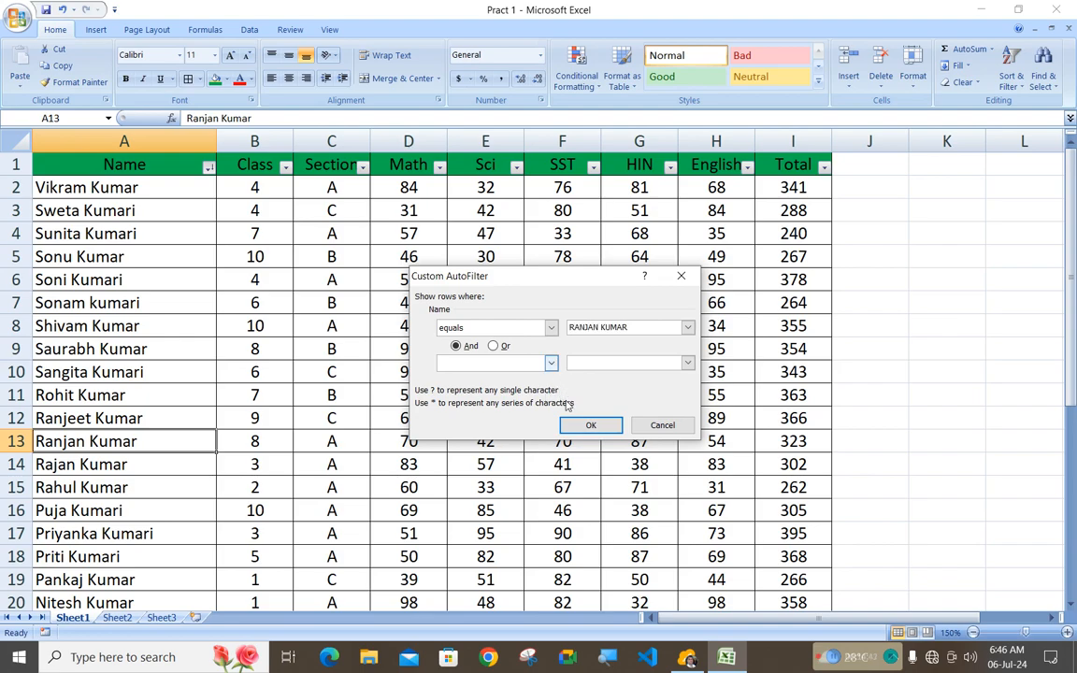
{"action": "left_click", "coordinate": [591, 425]}
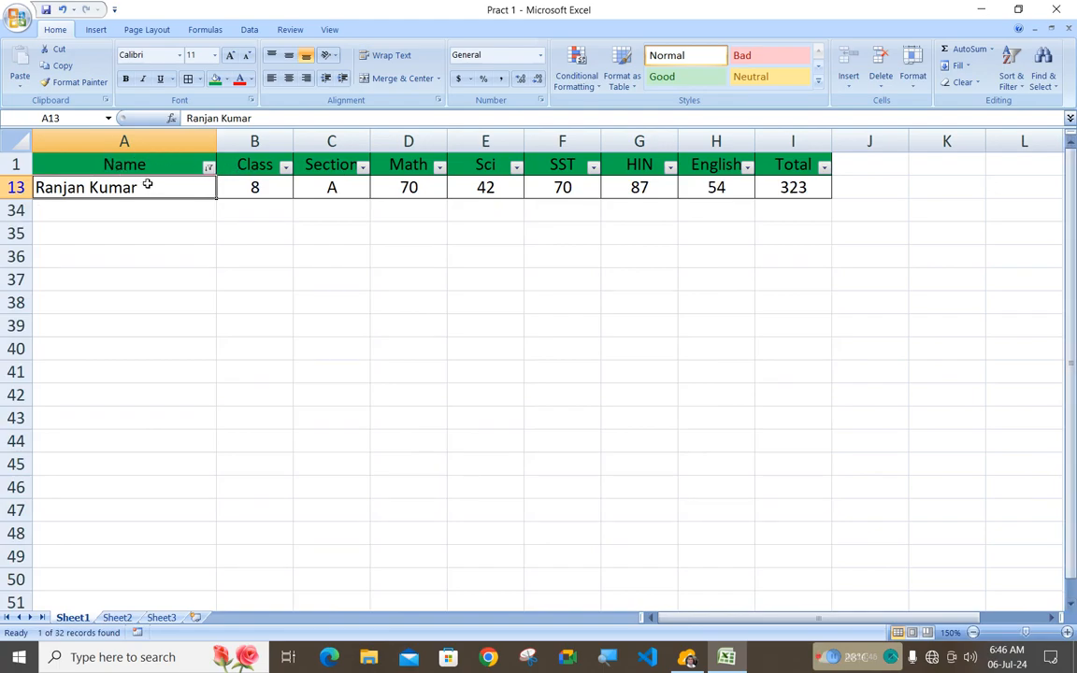
{"action": "left_click", "coordinate": [207, 167]}
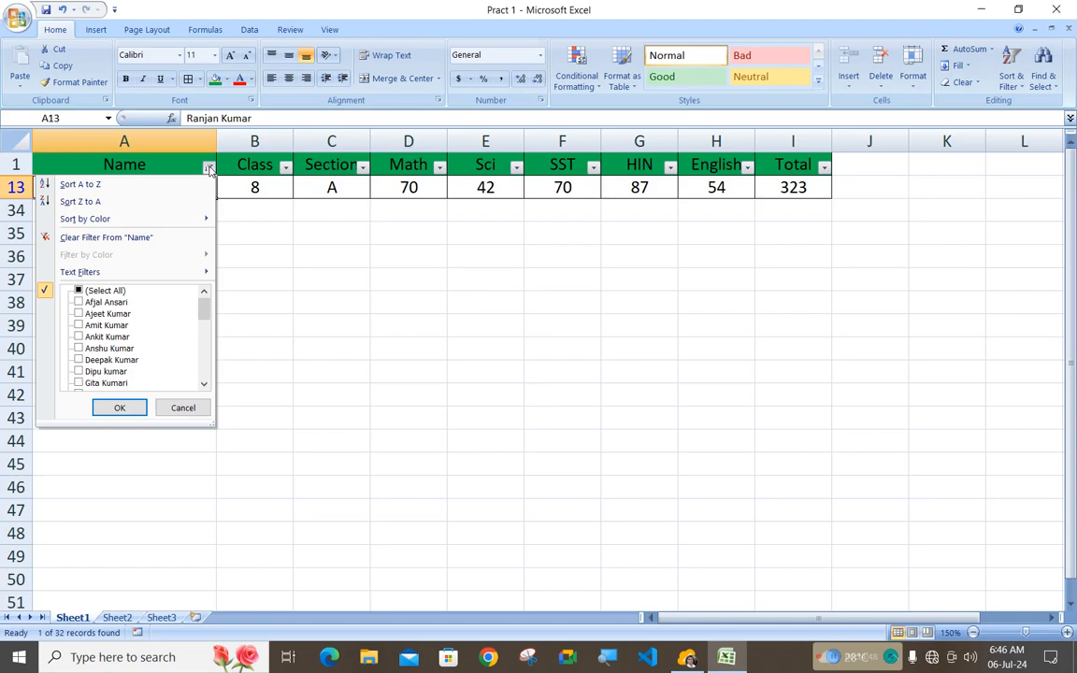
{"action": "left_click", "coordinate": [135, 239]}
- Filter the Name column with a Does Not Equal text filter for one student's full name, and clear that filter
{"action": "left_click", "coordinate": [208, 167]}
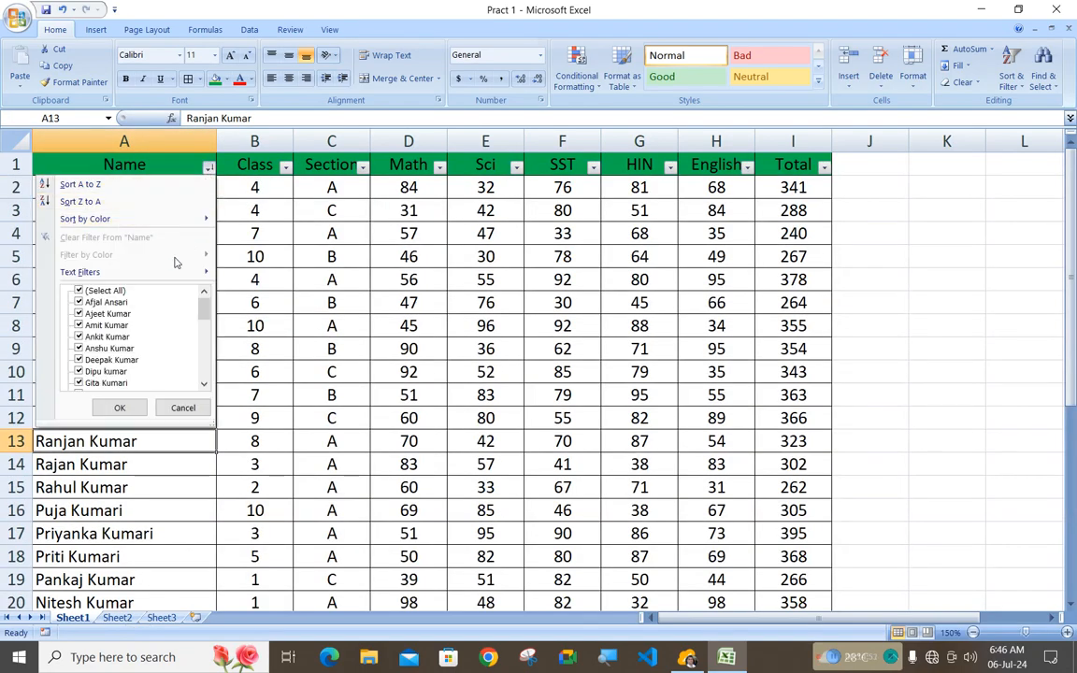
{"action": "mouse_move", "coordinate": [191, 272]}
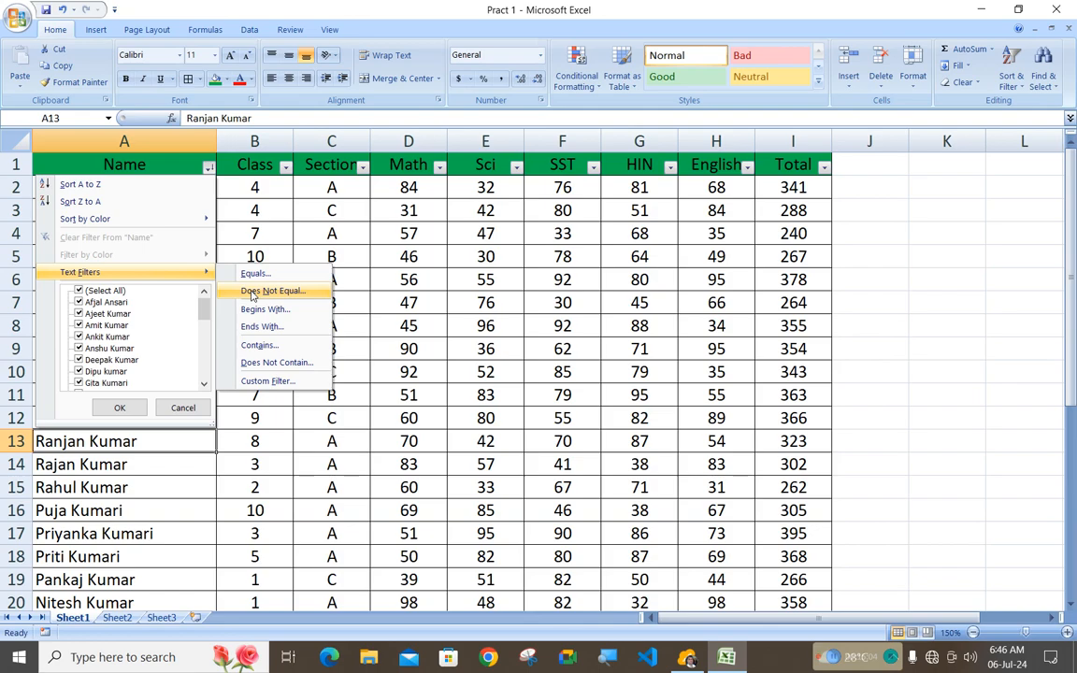
{"action": "left_click", "coordinate": [253, 296]}
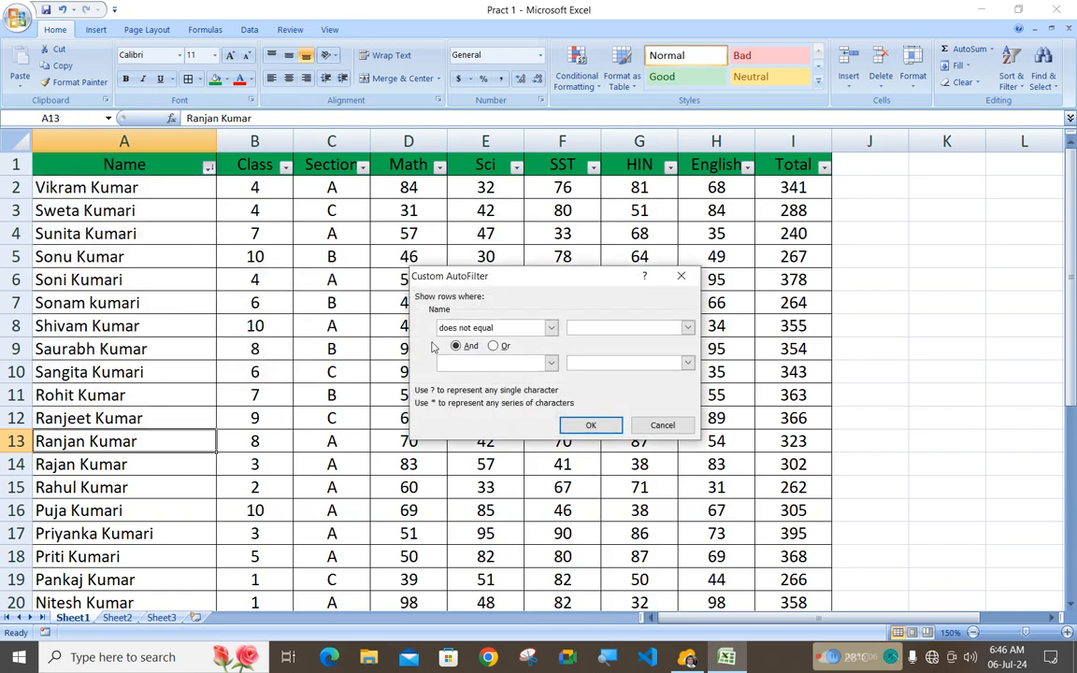
{"action": "type", "text": "RANJAN KUMAR"}
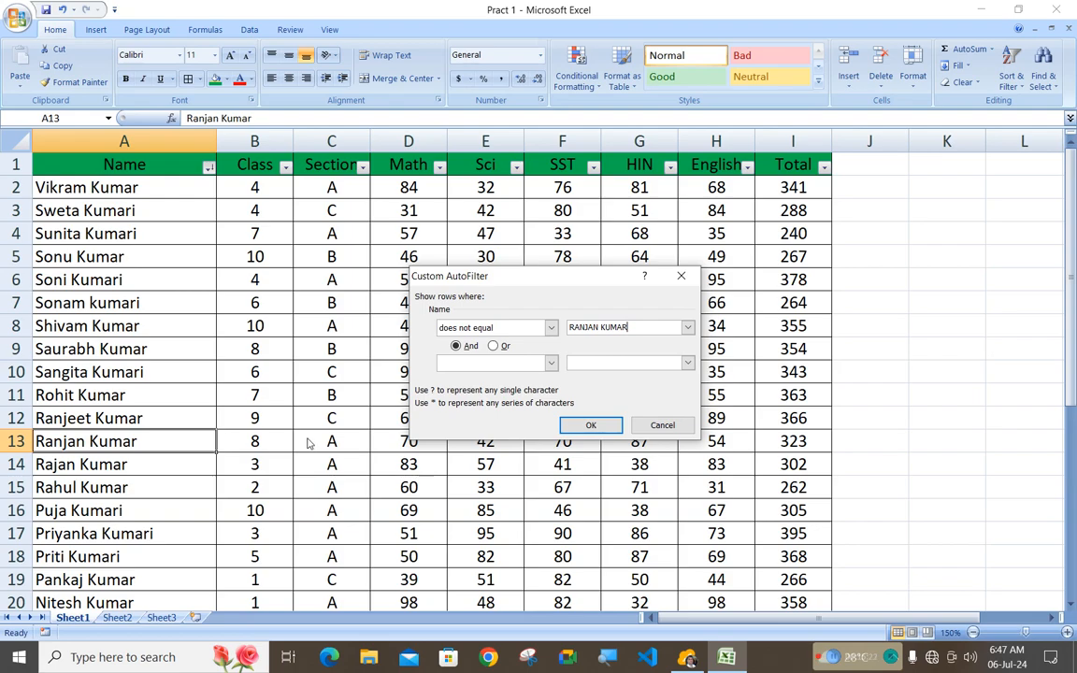
{"action": "left_click", "coordinate": [589, 427]}
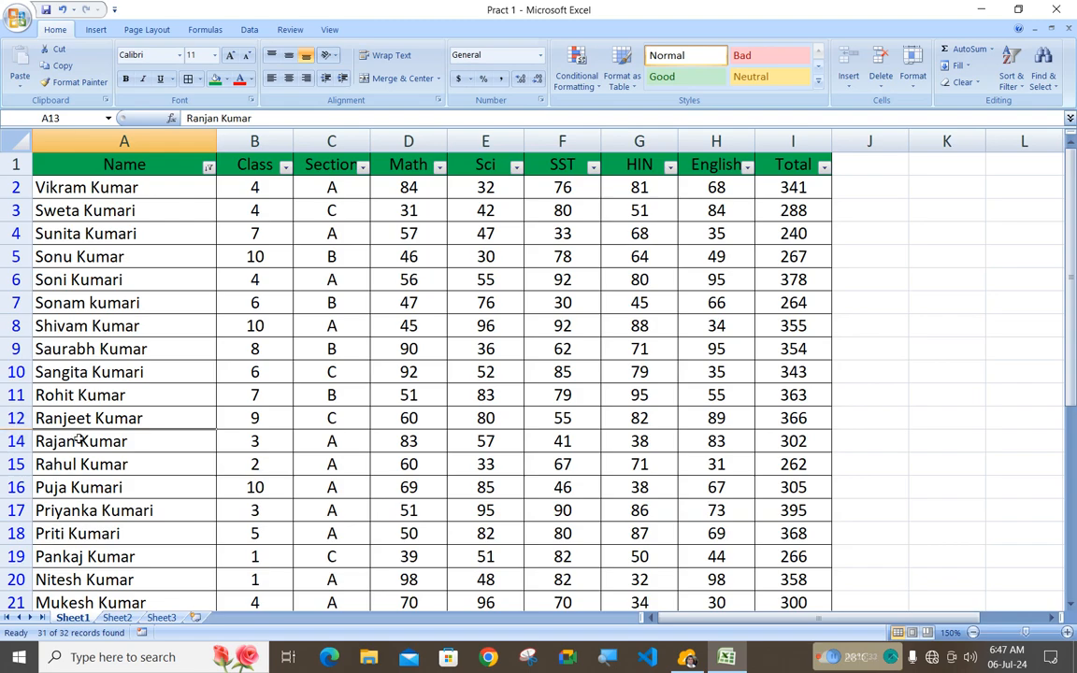
{"action": "left_click", "coordinate": [835, 657]}
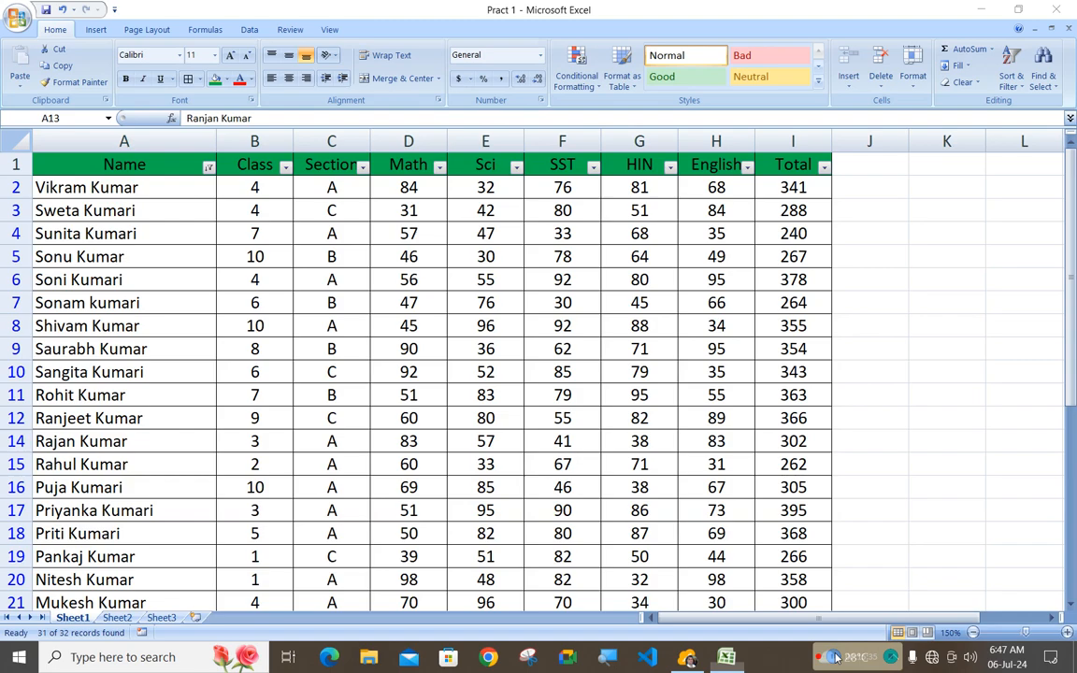
{"action": "left_click", "coordinate": [209, 168]}
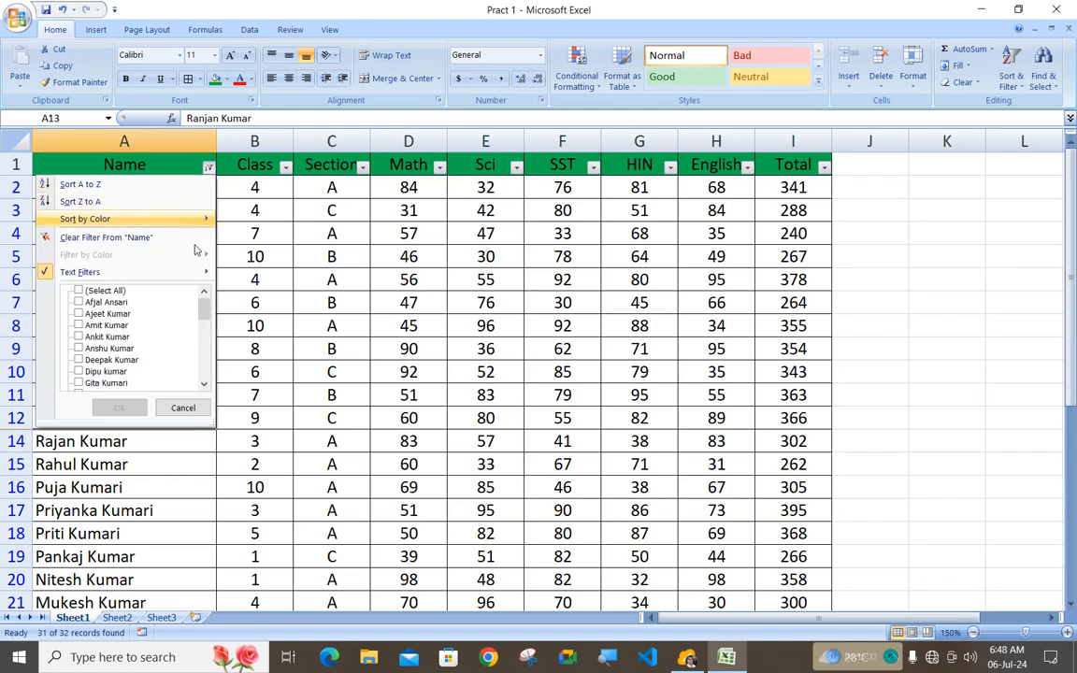
{"action": "mouse_move", "coordinate": [149, 272]}
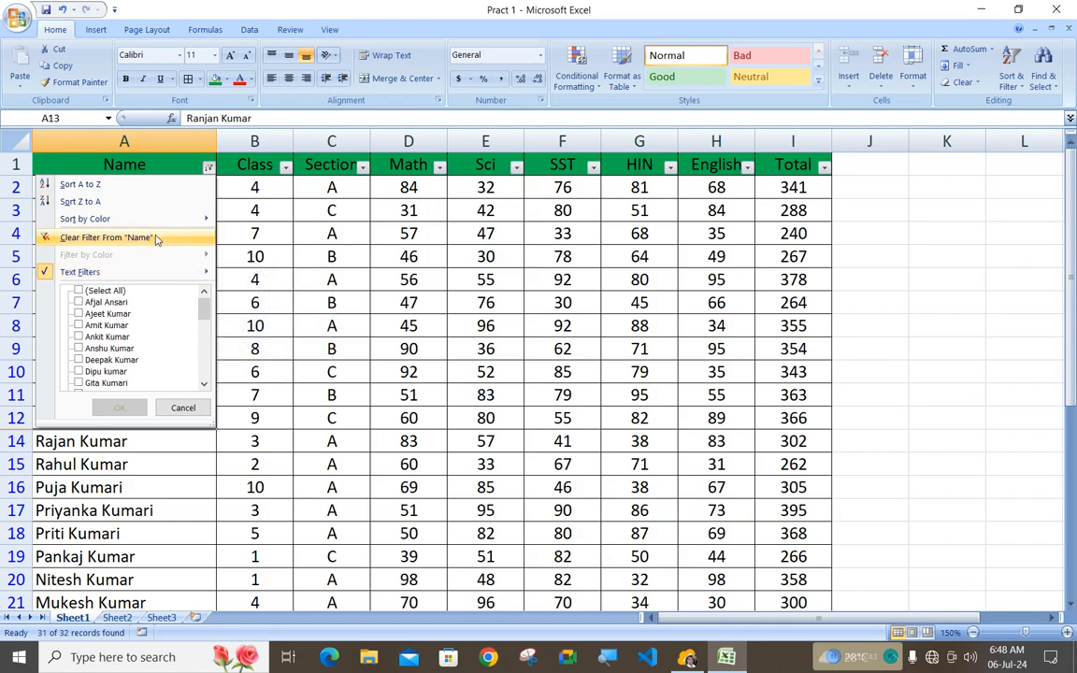
{"action": "left_click", "coordinate": [157, 239]}
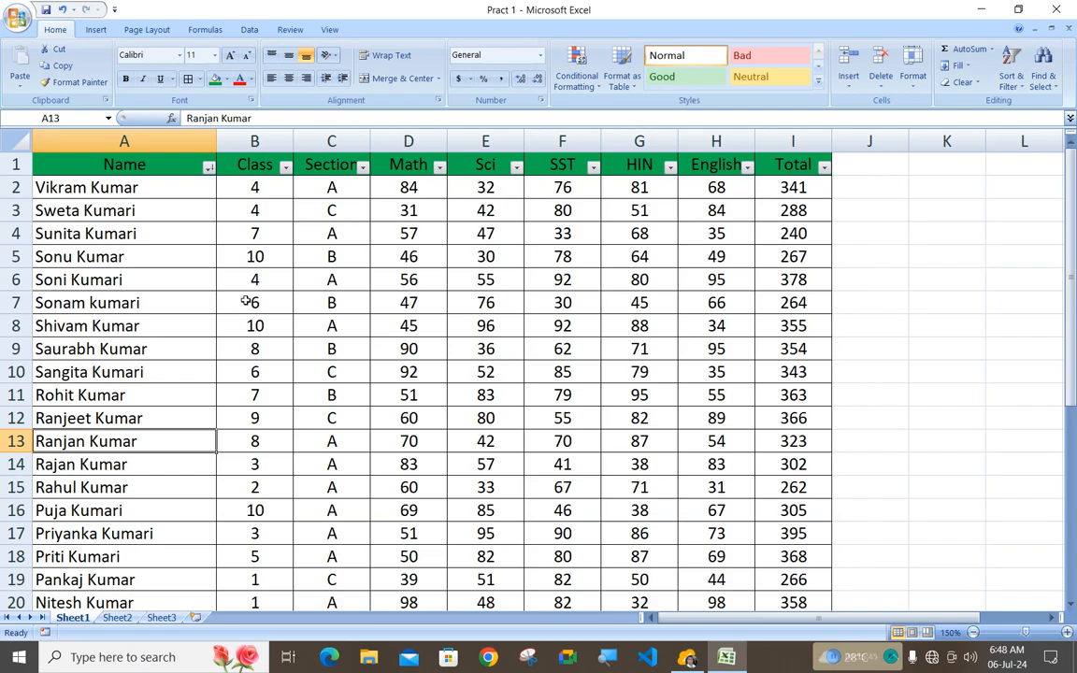
- Filter the Name column with a Begins With text filter for S, and clear that filter
{"action": "left_click", "coordinate": [208, 168]}
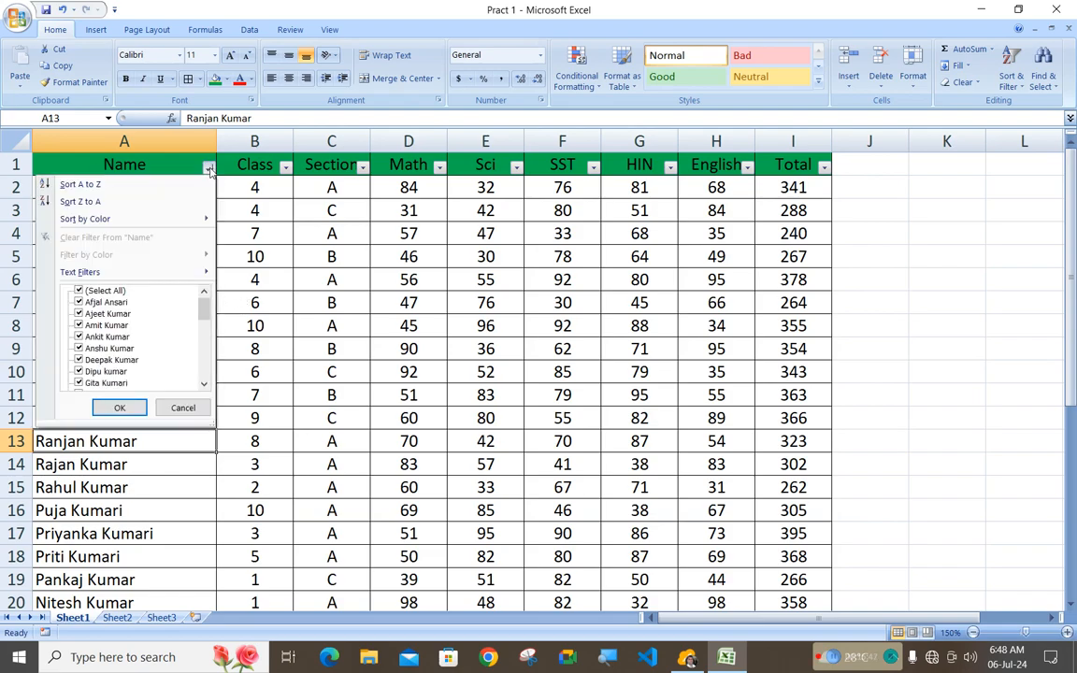
{"action": "mouse_move", "coordinate": [164, 277]}
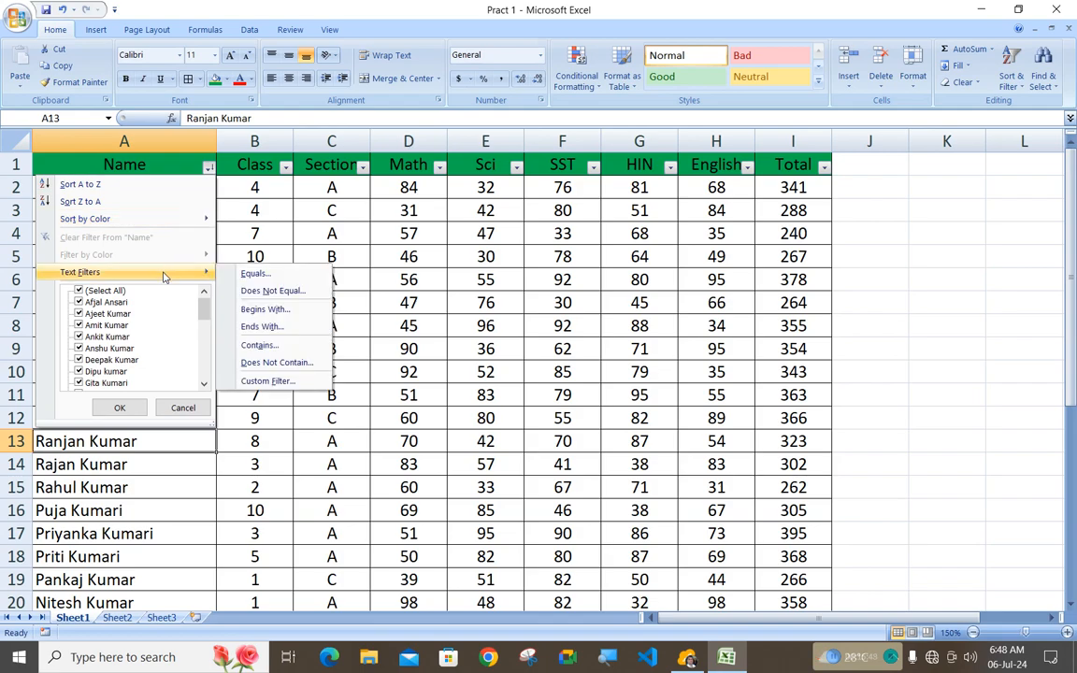
{"action": "left_click", "coordinate": [267, 310]}
{"action": "left_click_drag", "start_coordinate": [519, 282], "coordinate": [530, 269]}
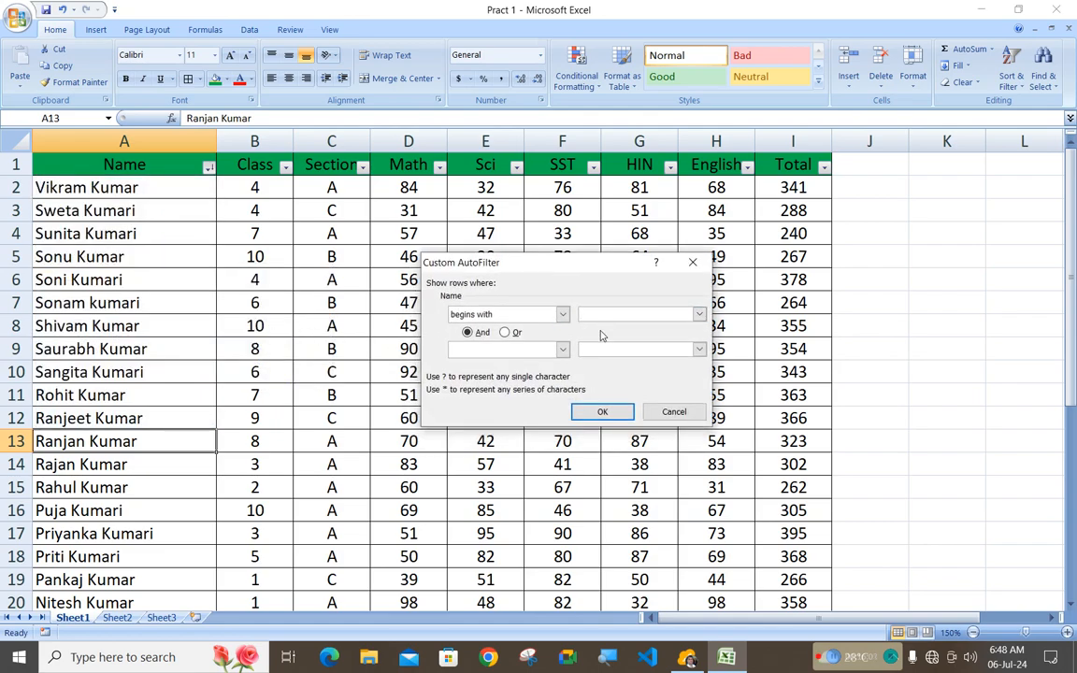
{"action": "type", "text": "S"}
{"action": "key", "text": "Return"}
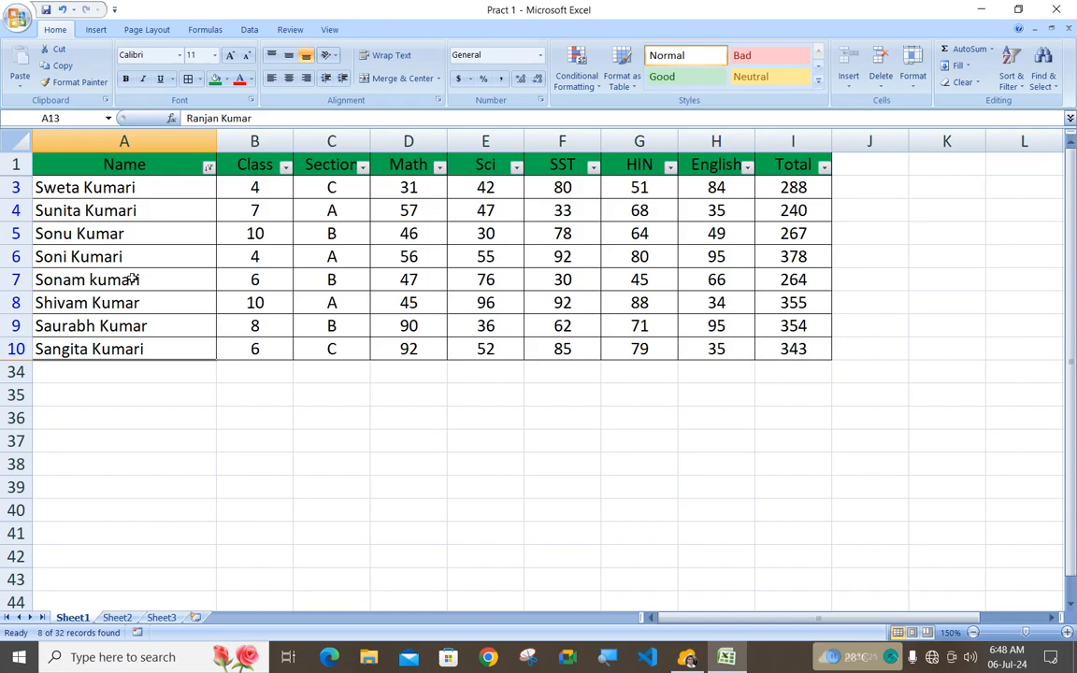
{"action": "left_click", "coordinate": [209, 167]}
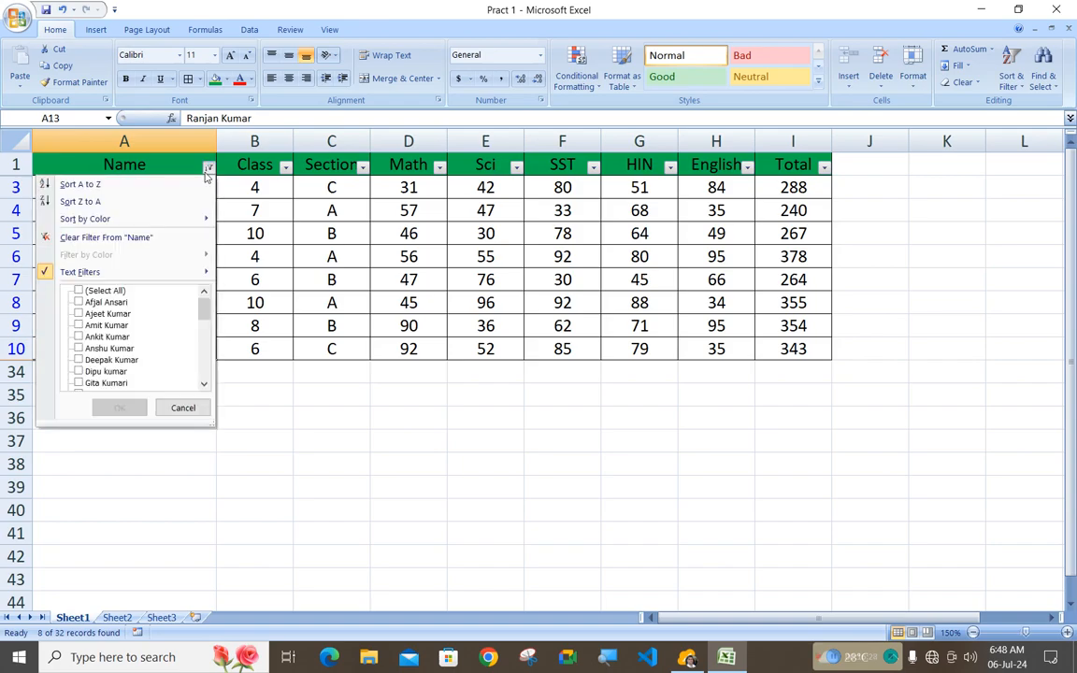
{"action": "left_click", "coordinate": [139, 239]}
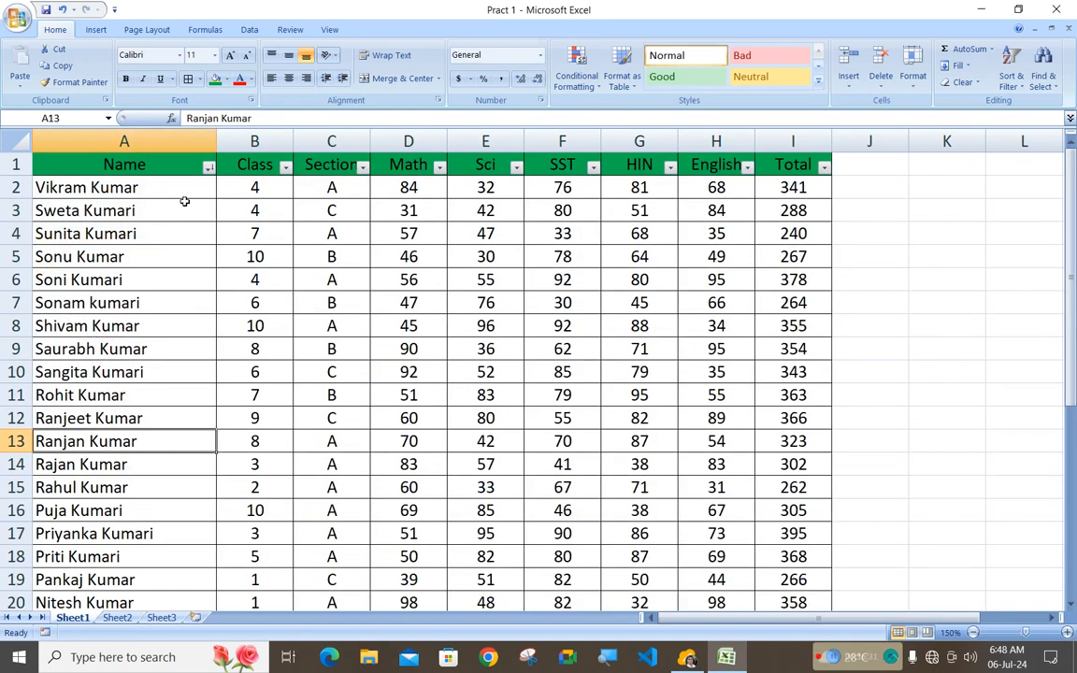
- Filter the Name column with a Begins With text filter for SO, and clear that filter
{"action": "left_click", "coordinate": [210, 169]}
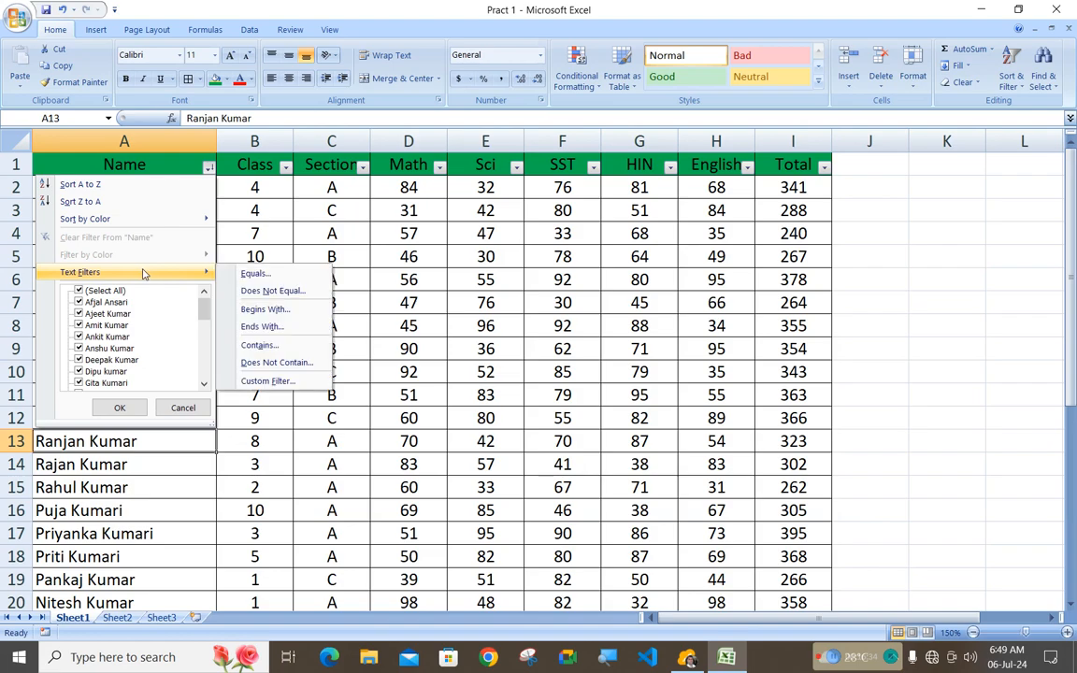
{"action": "left_click", "coordinate": [266, 309]}
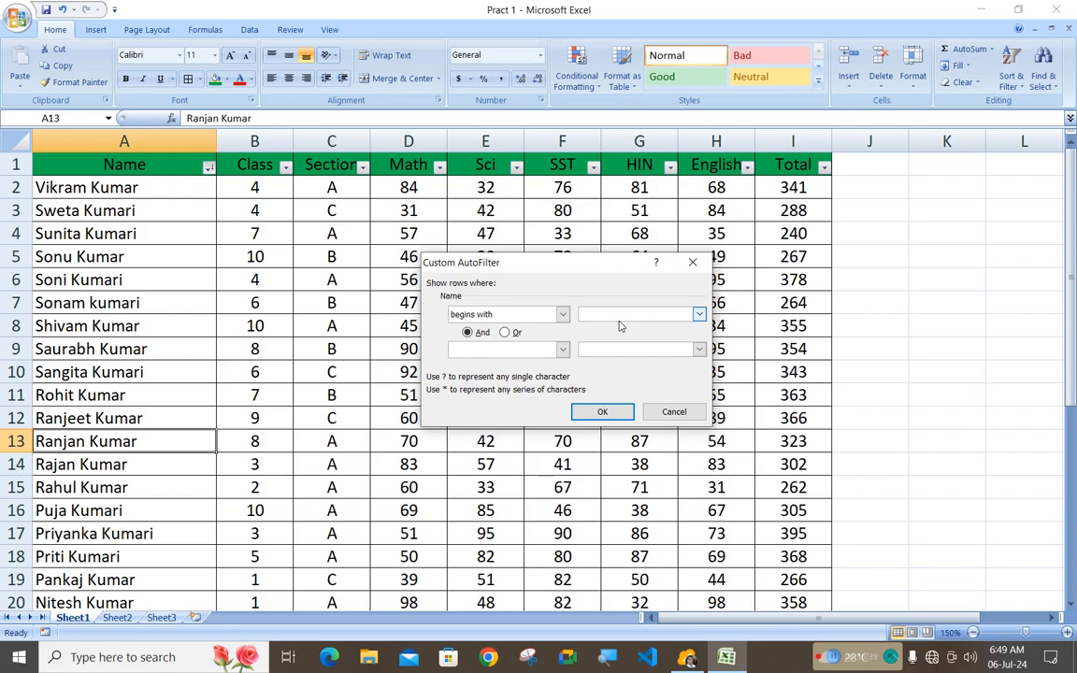
{"action": "type", "text": "SO"}
{"action": "left_click", "coordinate": [601, 412]}
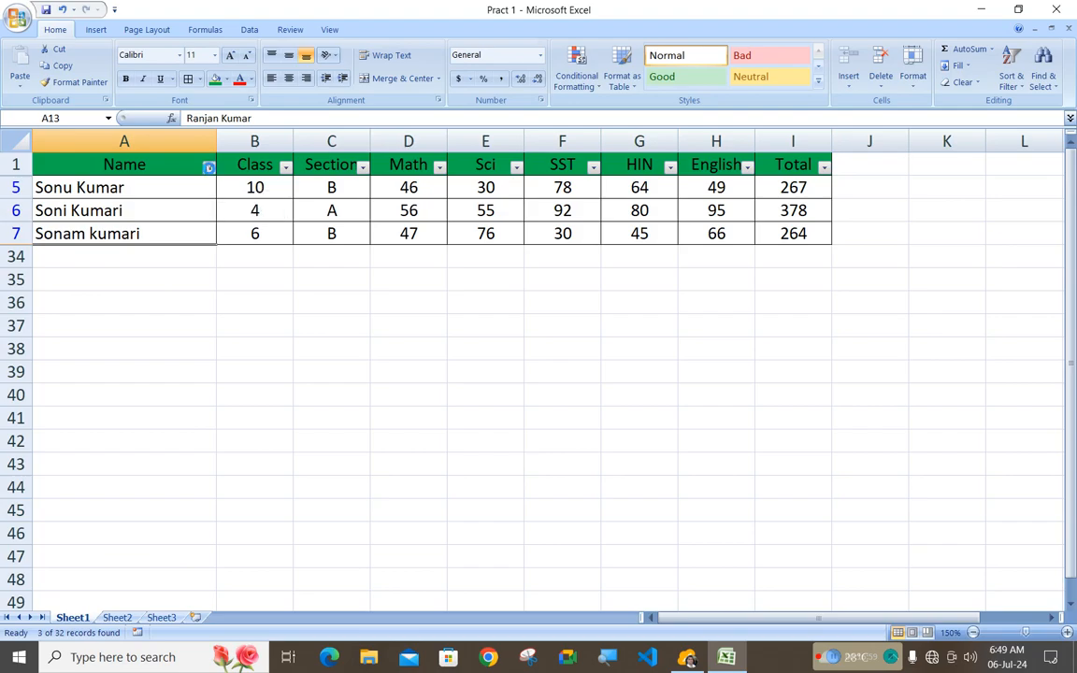
{"action": "left_click", "coordinate": [208, 168]}
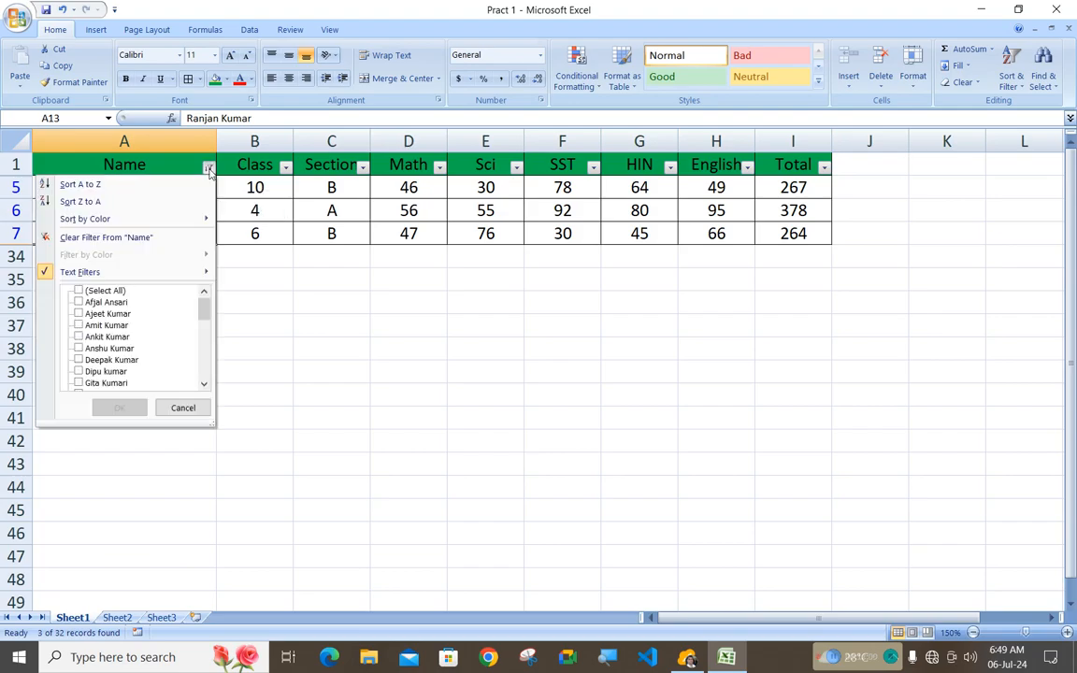
{"action": "left_click", "coordinate": [149, 238]}
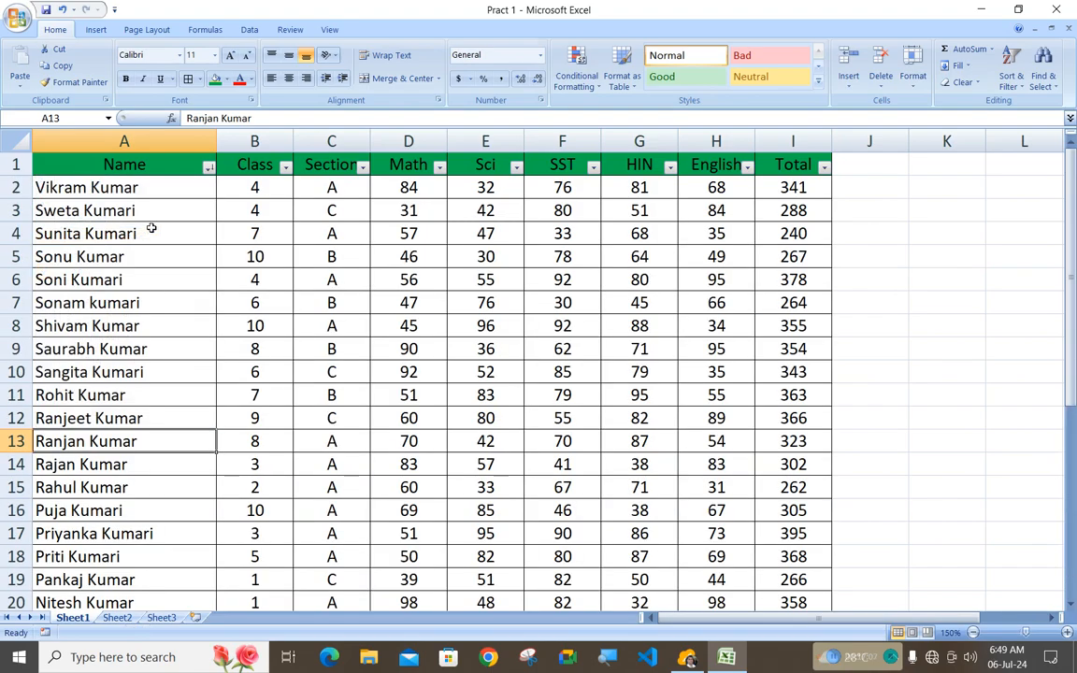
- Filter the Name column with an Ends With text filter for R, look through the matching rows, and clear that filter
{"action": "left_click", "coordinate": [207, 167]}
{"action": "mouse_move", "coordinate": [150, 273]}
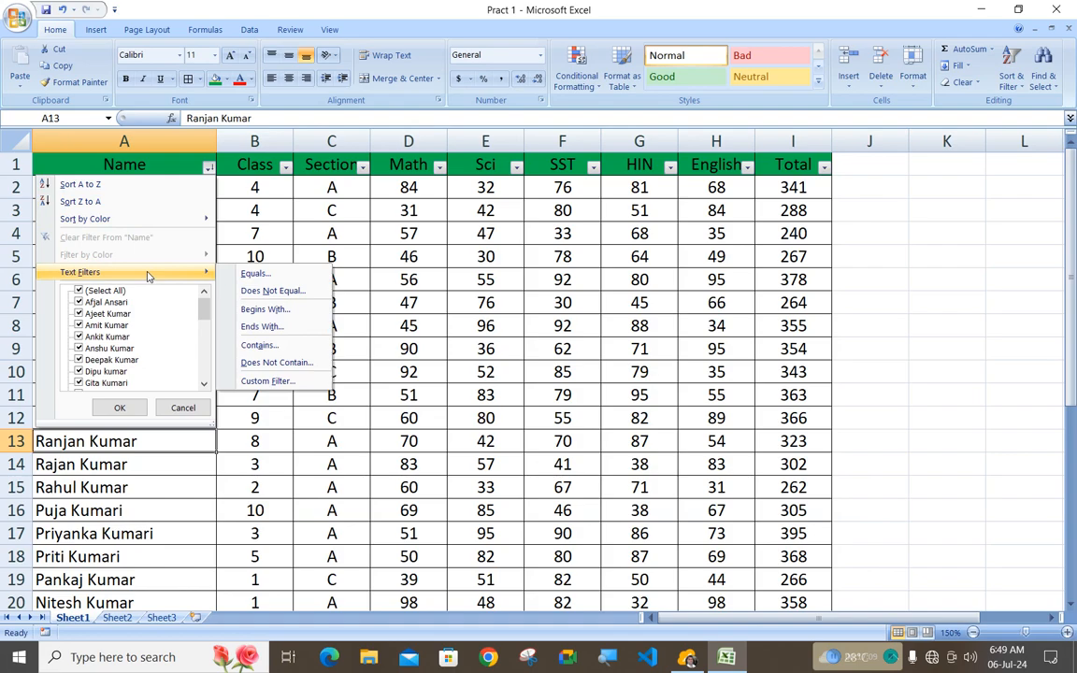
{"action": "left_click", "coordinate": [267, 328]}
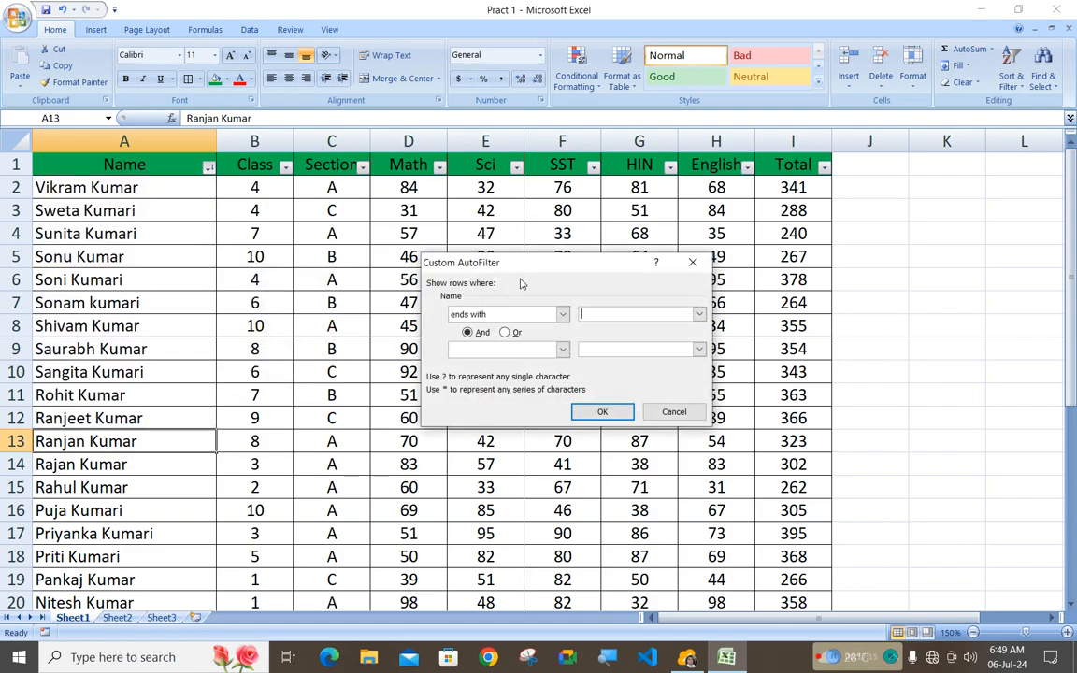
{"action": "left_click_drag", "start_coordinate": [525, 265], "coordinate": [382, 267]}
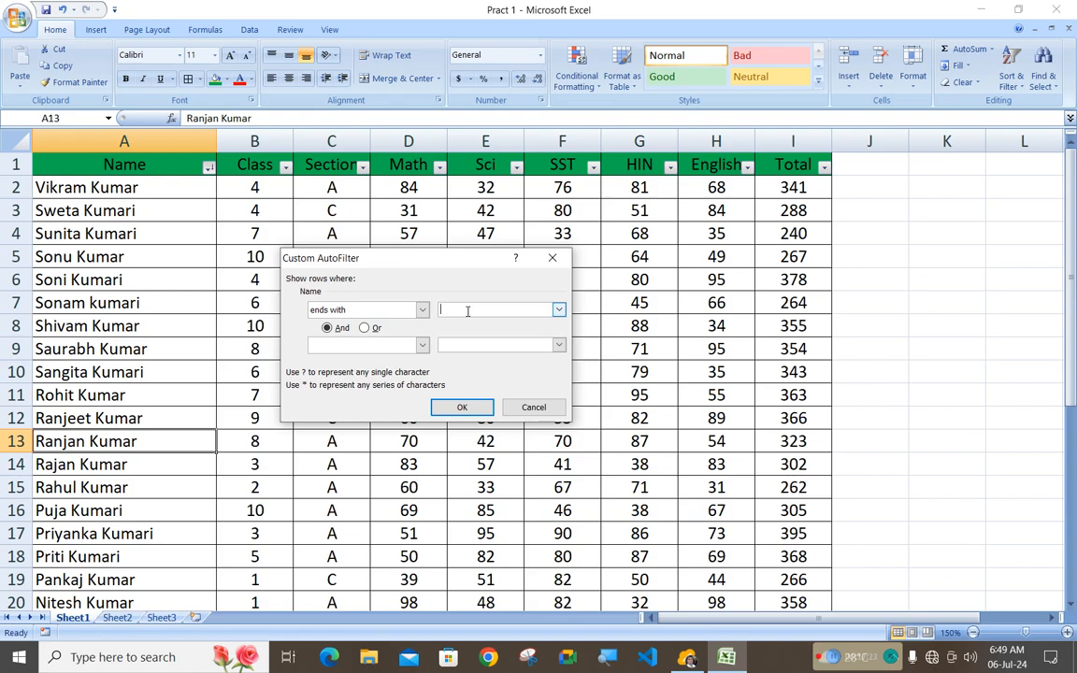
{"action": "type", "text": "R"}
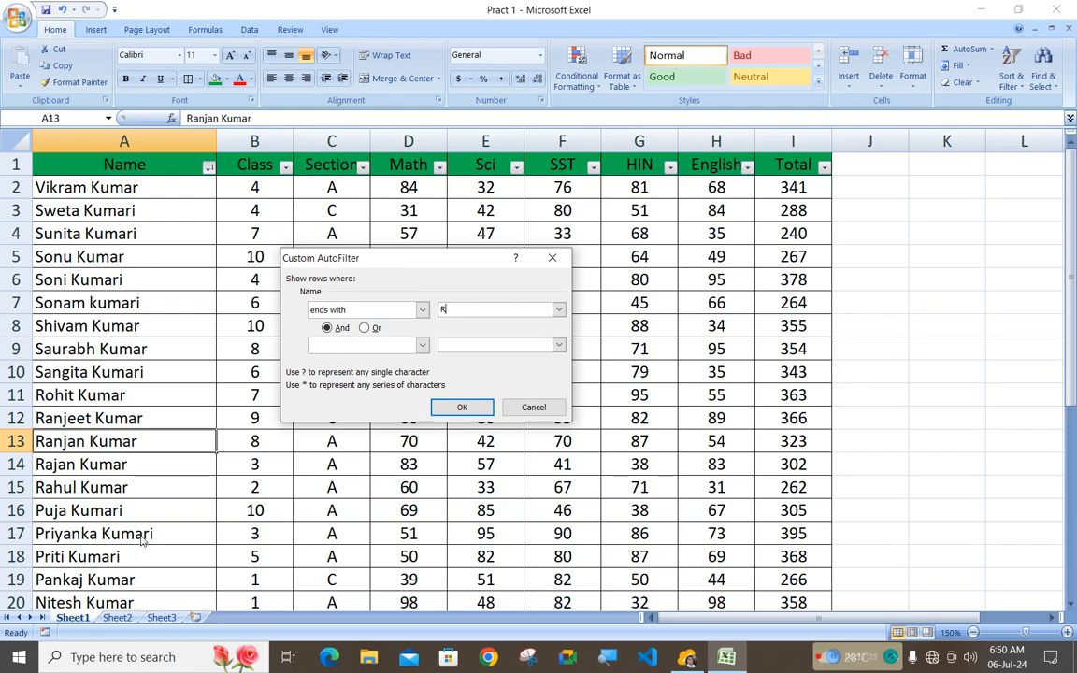
{"action": "left_click", "coordinate": [463, 411]}
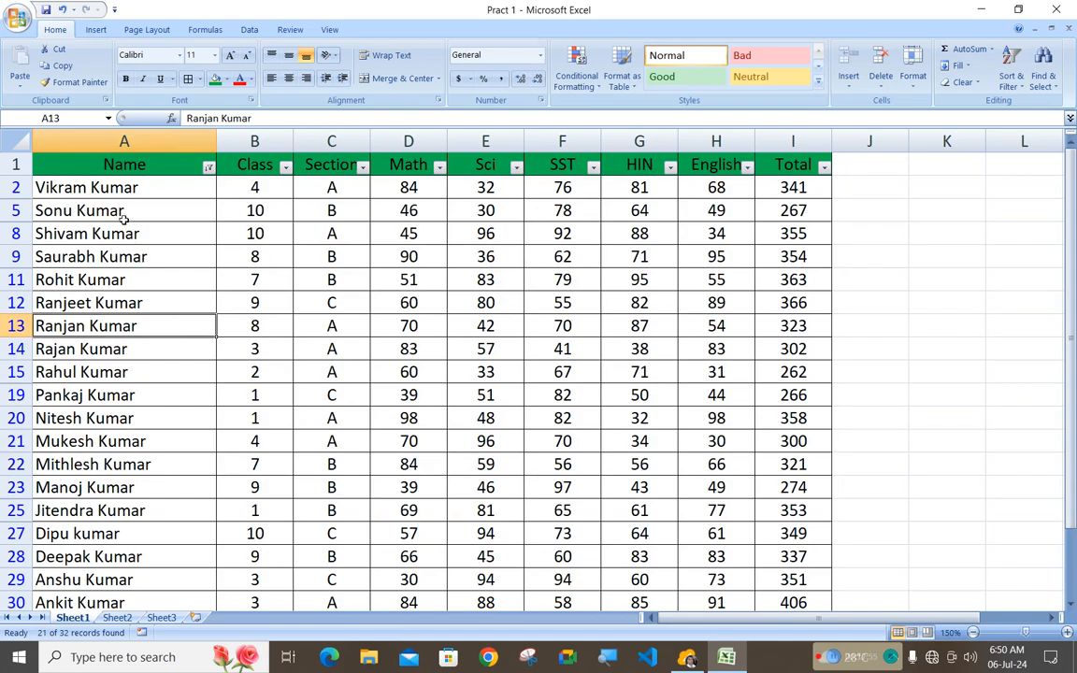
{"action": "scroll", "coordinate": [124, 225], "scroll_direction": "down", "scroll_amount": 3}
{"action": "scroll", "coordinate": [161, 299], "scroll_direction": "up", "scroll_amount": 2}
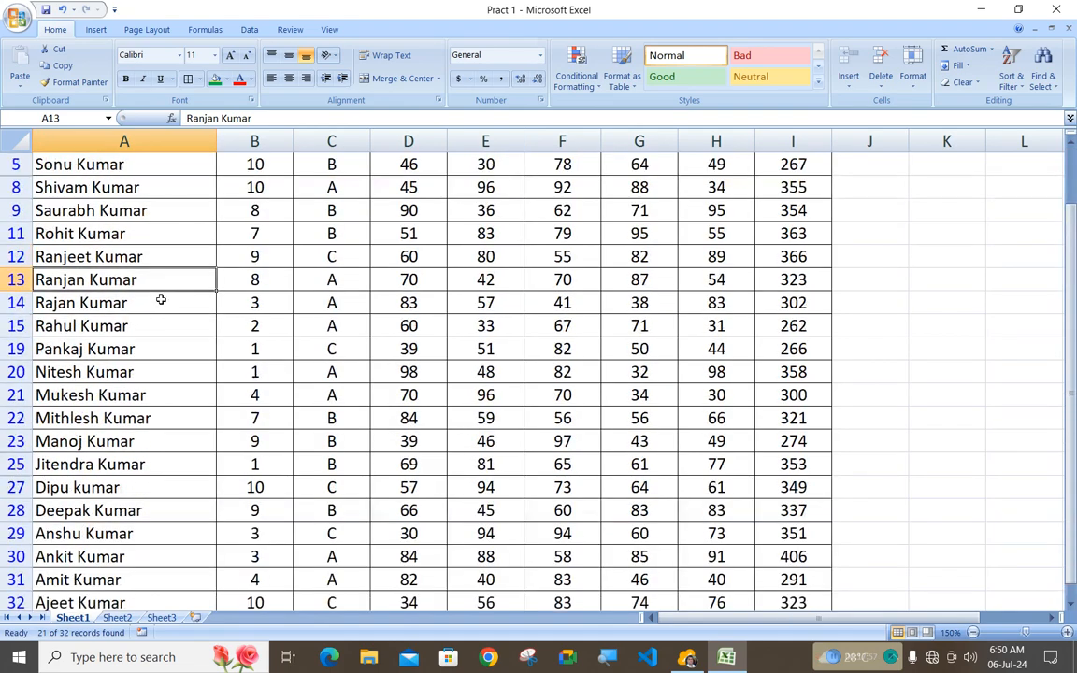
{"action": "scroll", "coordinate": [161, 299], "scroll_direction": "up", "scroll_amount": 1}
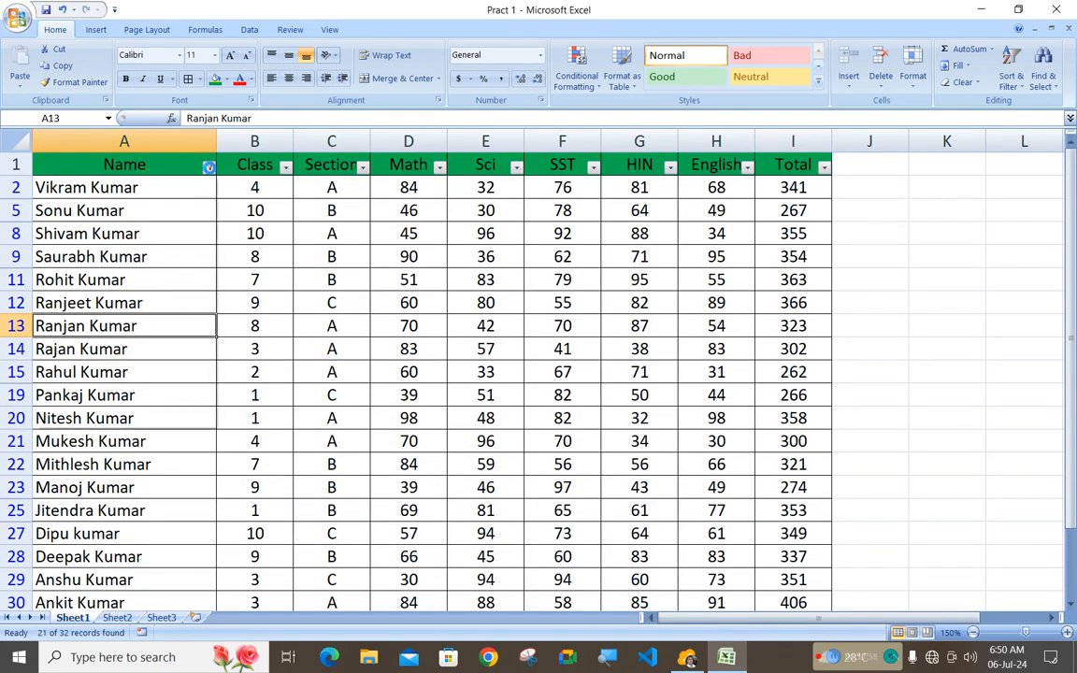
{"action": "left_click", "coordinate": [209, 167]}
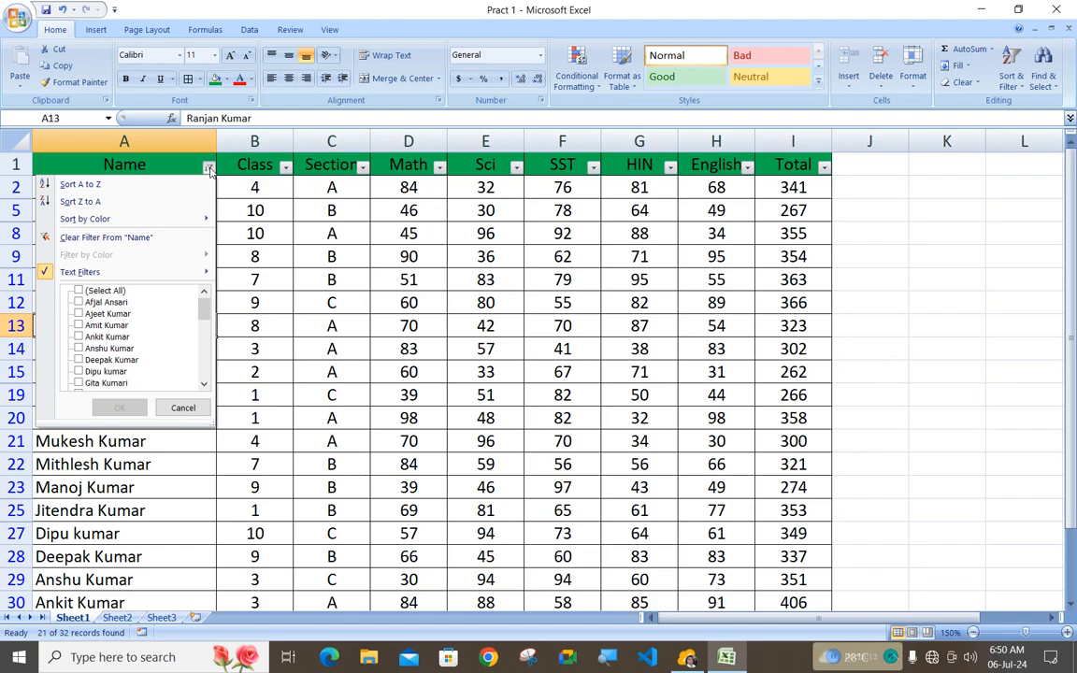
{"action": "left_click", "coordinate": [123, 239]}
- Filter the Name column with an Ends With text filter for I, check the last matching row, and clear that filter
{"action": "left_click", "coordinate": [209, 167]}
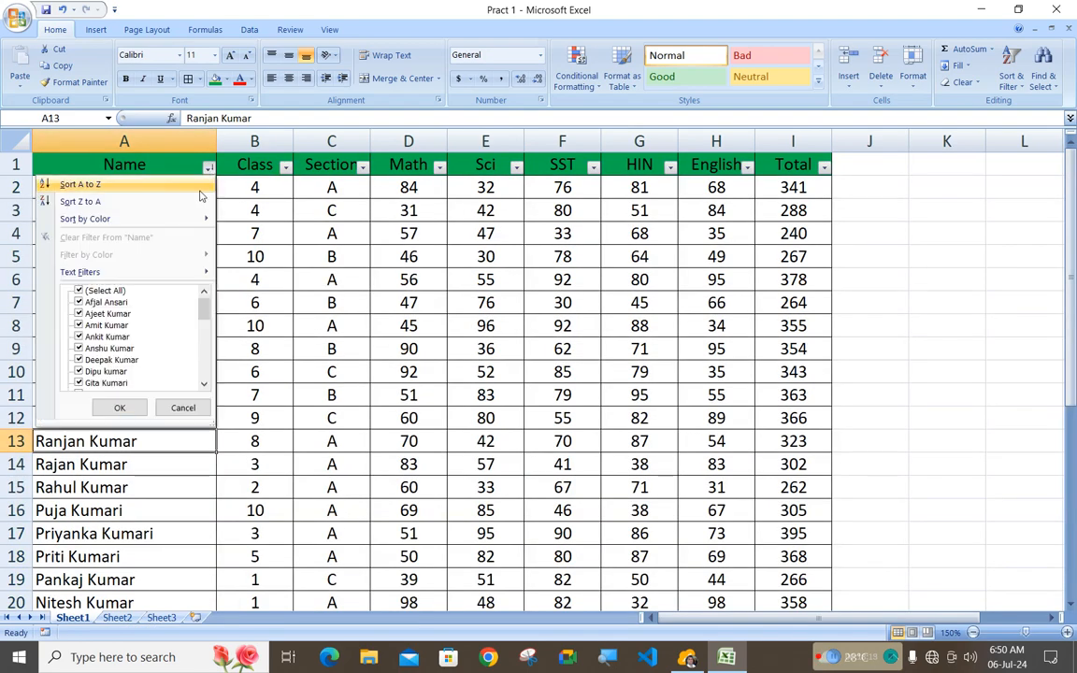
{"action": "mouse_move", "coordinate": [138, 273]}
{"action": "left_click", "coordinate": [263, 327]}
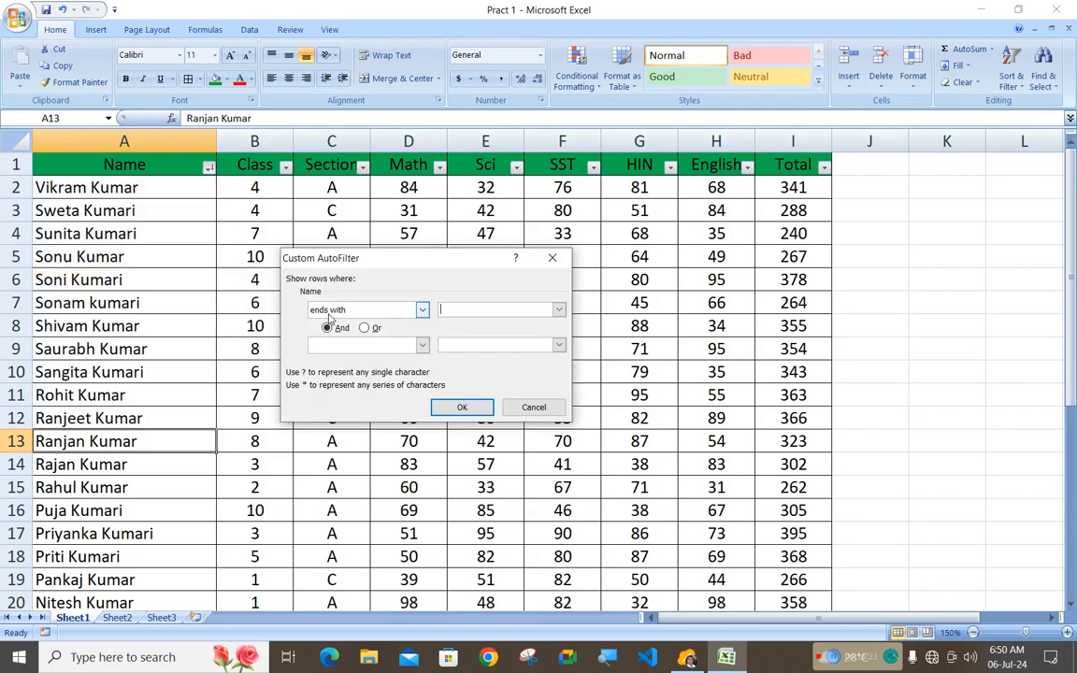
{"action": "type", "text": "I"}
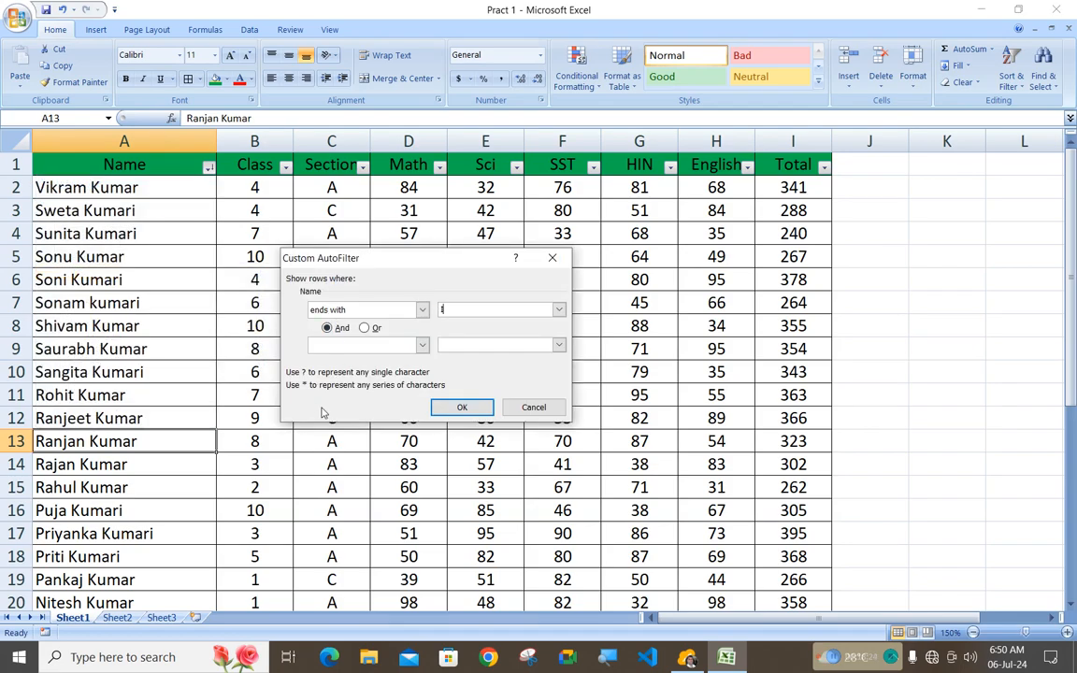
{"action": "left_click", "coordinate": [461, 408]}
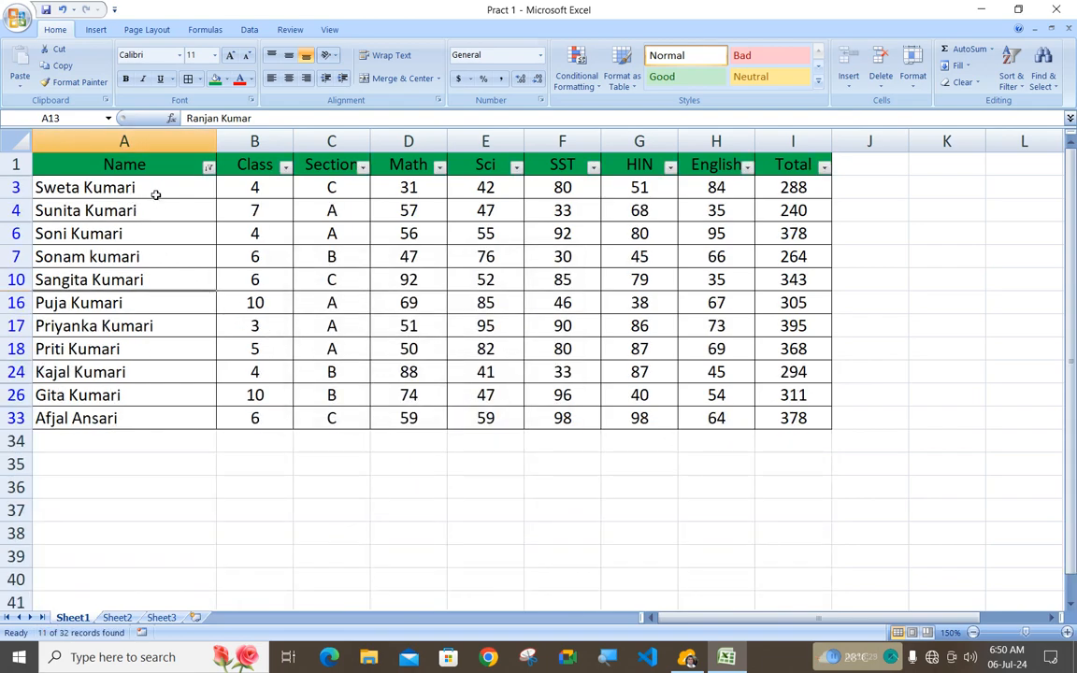
{"action": "left_click", "coordinate": [209, 167]}
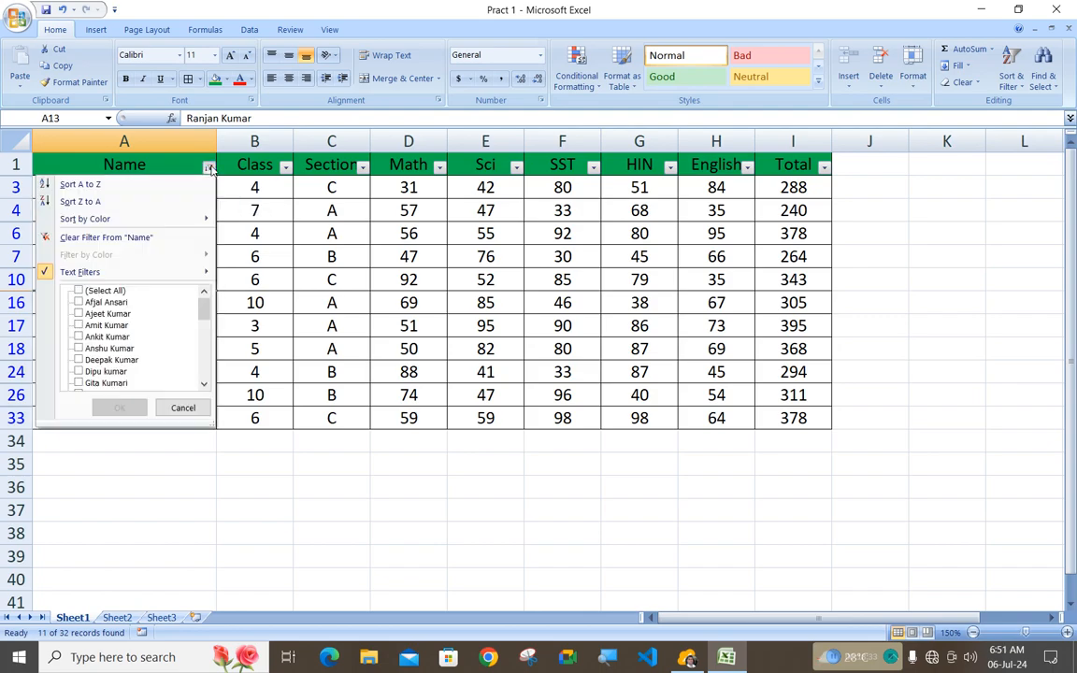
{"action": "left_click", "coordinate": [209, 167]}
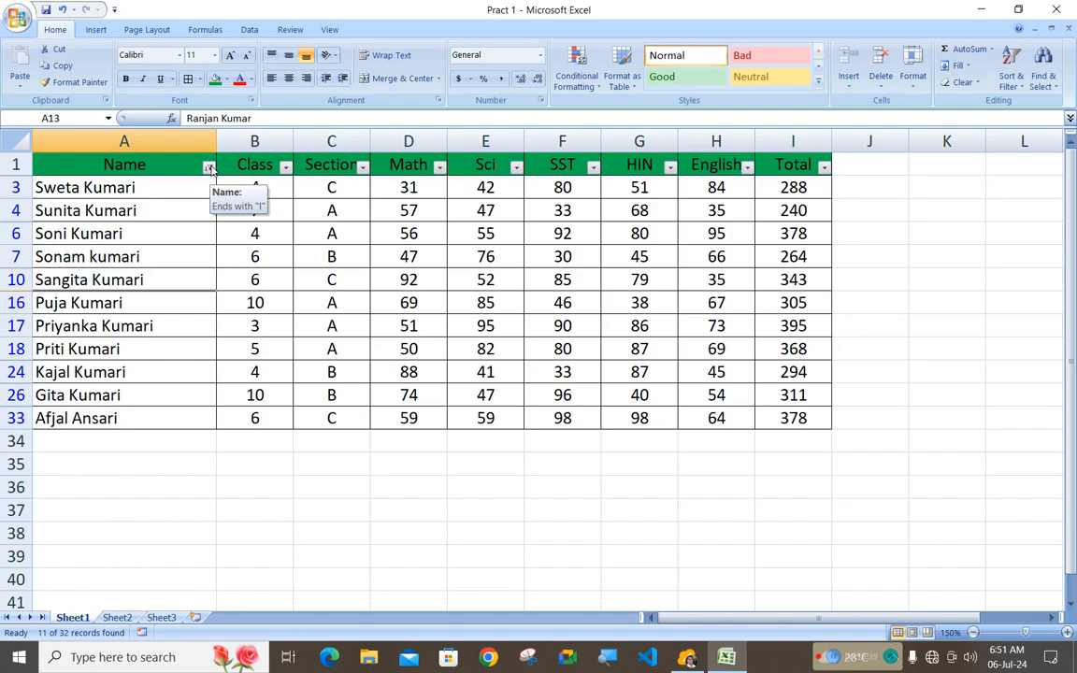
{"action": "left_click", "coordinate": [132, 418]}
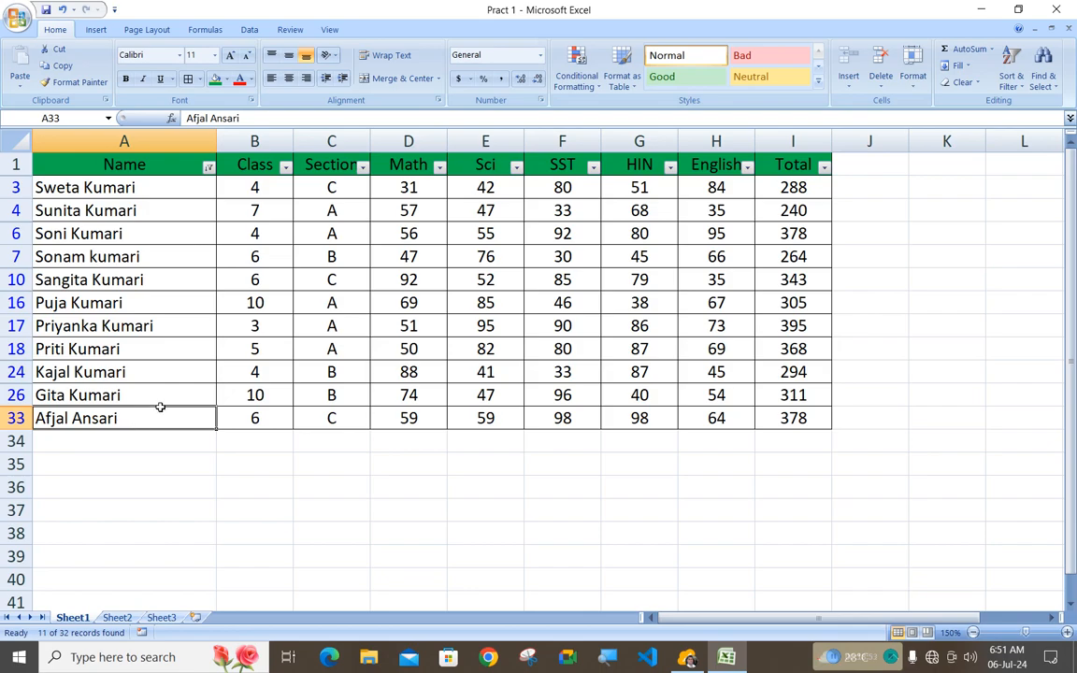
{"action": "left_click", "coordinate": [207, 166]}
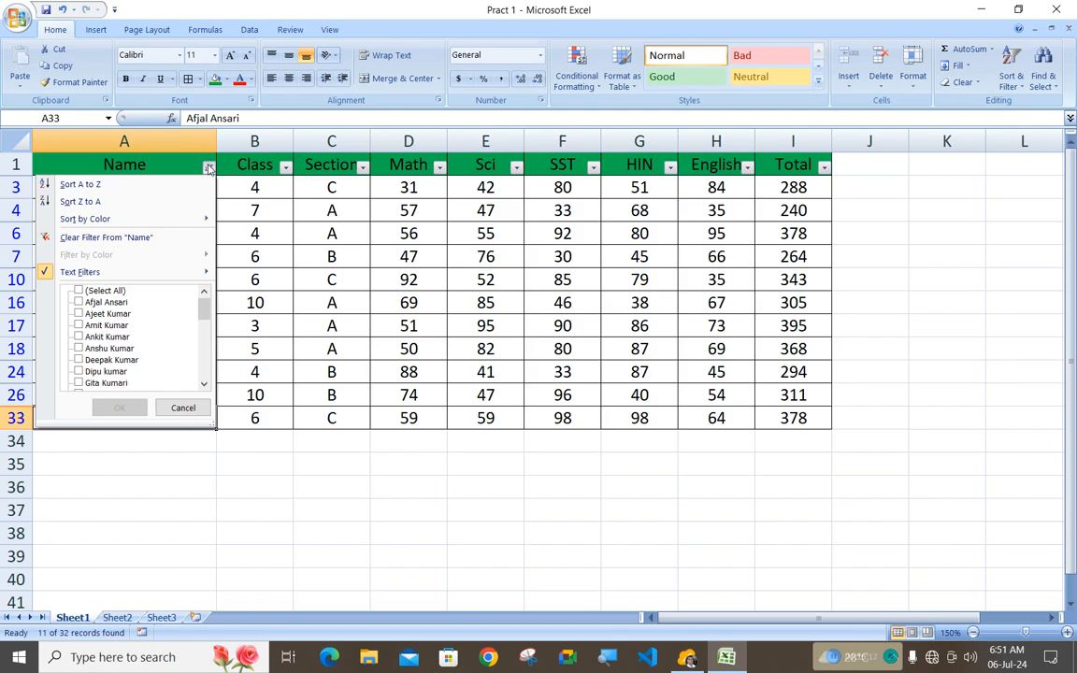
{"action": "left_click", "coordinate": [161, 238]}
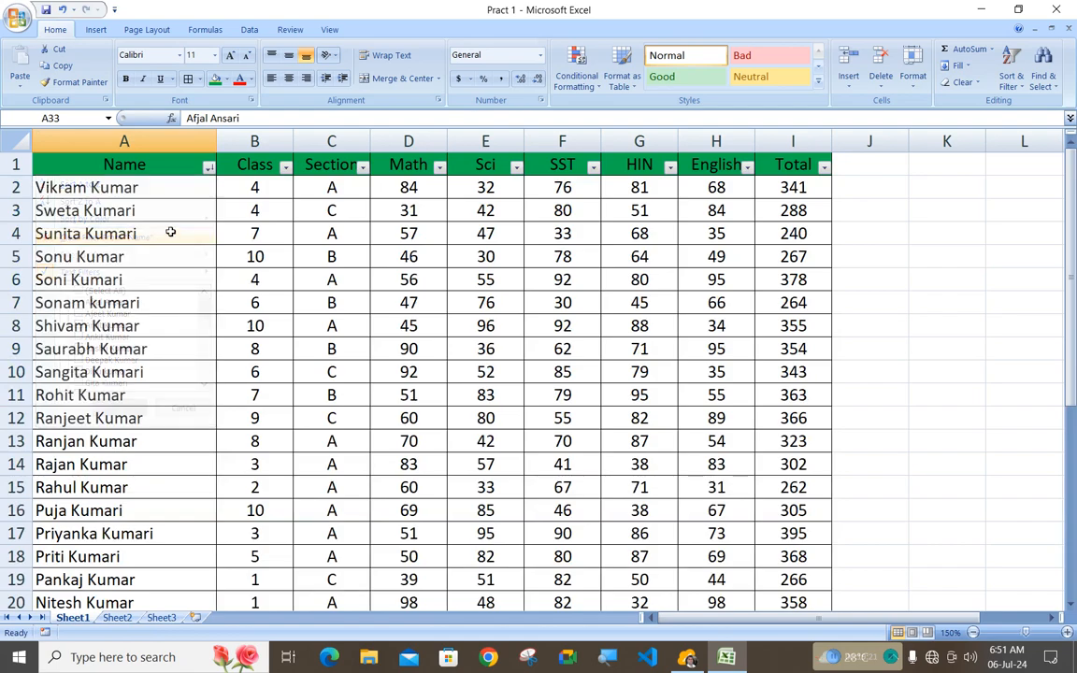
- Filter the Name column with a Contains text filter for one student's first name, and clear that filter
{"action": "left_click", "coordinate": [207, 168]}
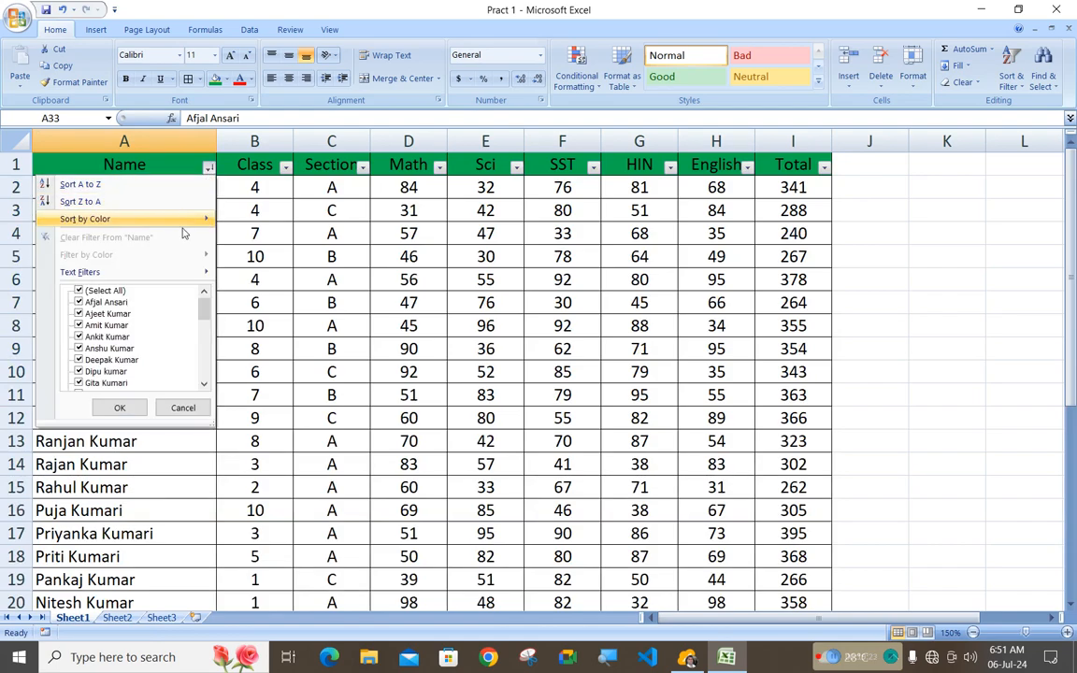
{"action": "mouse_move", "coordinate": [173, 275]}
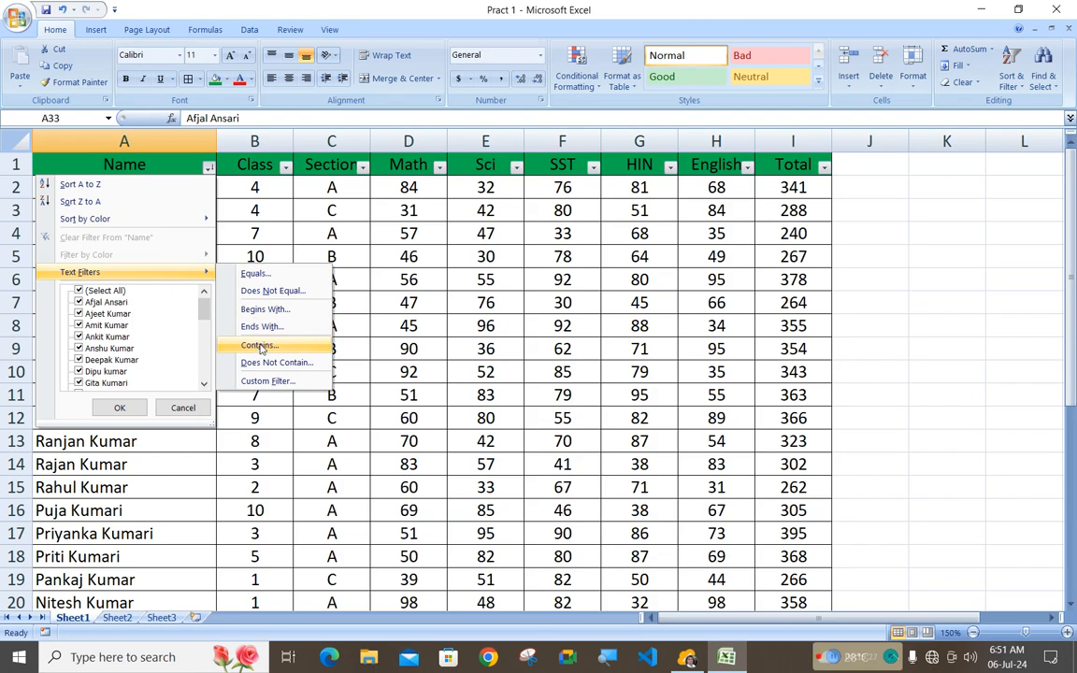
{"action": "left_click", "coordinate": [261, 347]}
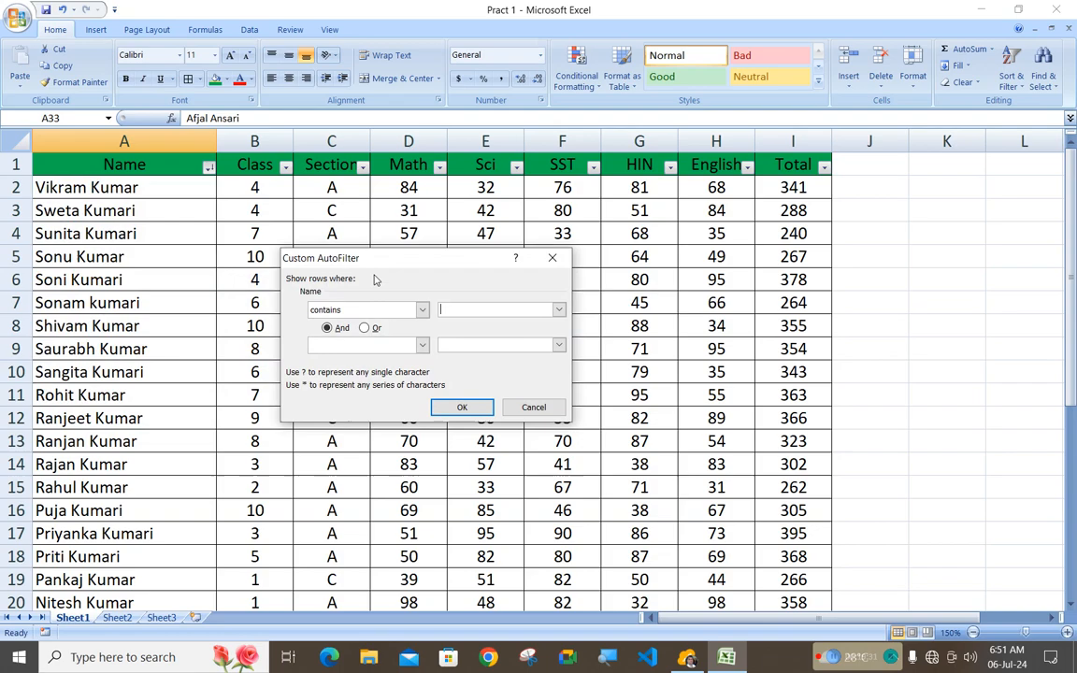
{"action": "left_click_drag", "start_coordinate": [376, 265], "coordinate": [374, 286]}
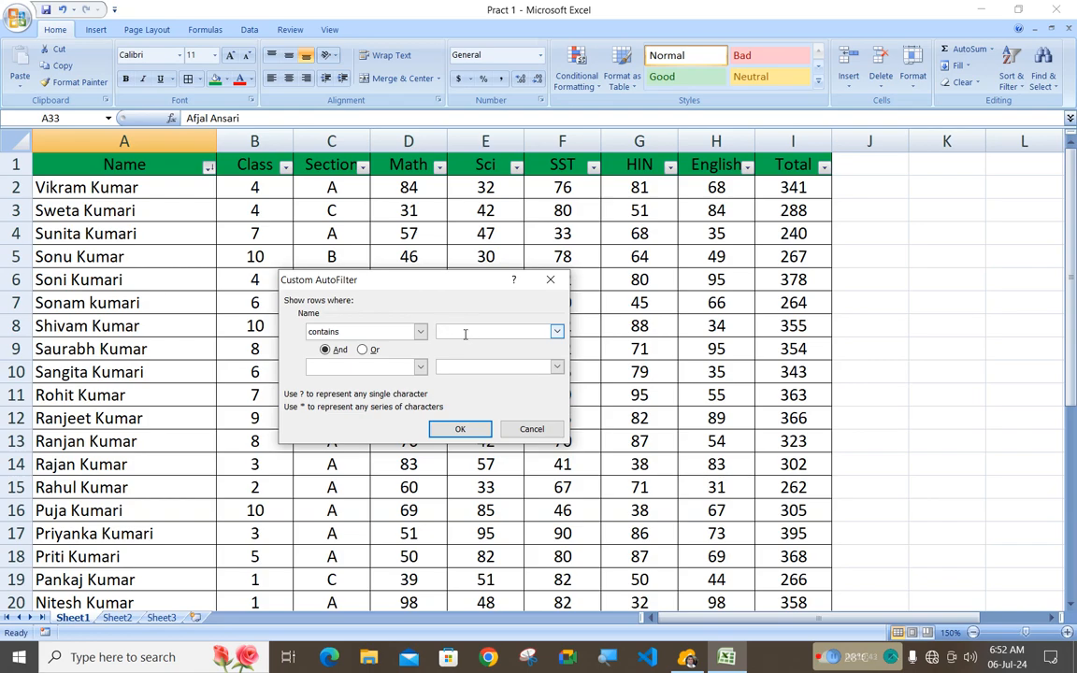
{"action": "type", "text": "RANJAN"}
{"action": "left_click", "coordinate": [453, 431]}
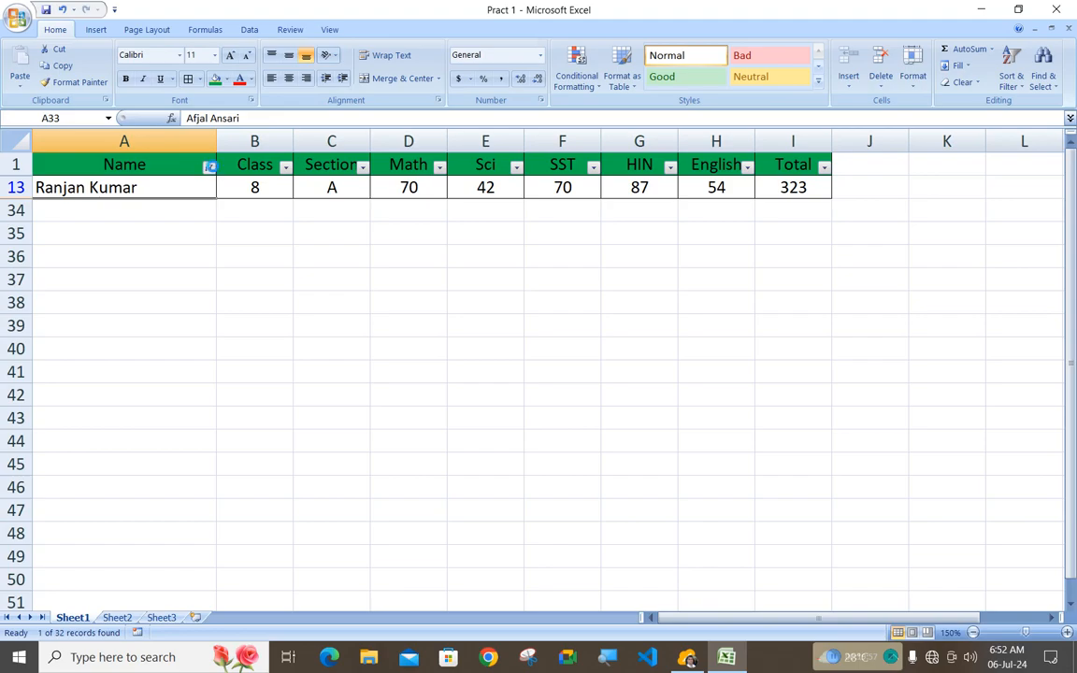
{"action": "left_click", "coordinate": [208, 168]}
{"action": "mouse_move", "coordinate": [141, 273]}
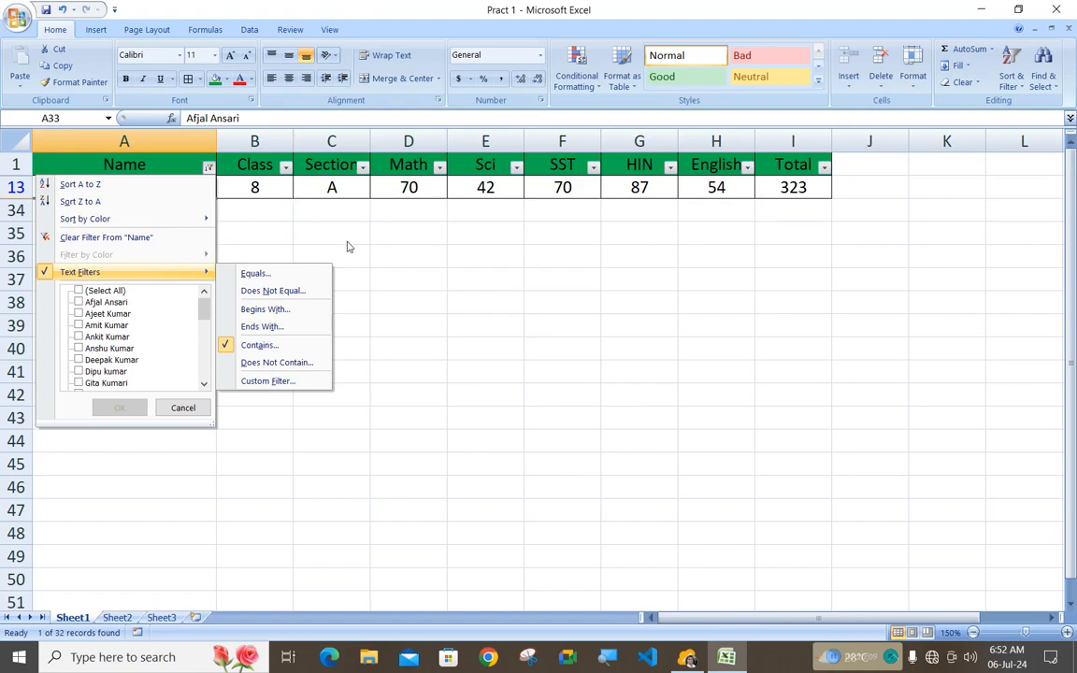
{"action": "left_click", "coordinate": [289, 224]}
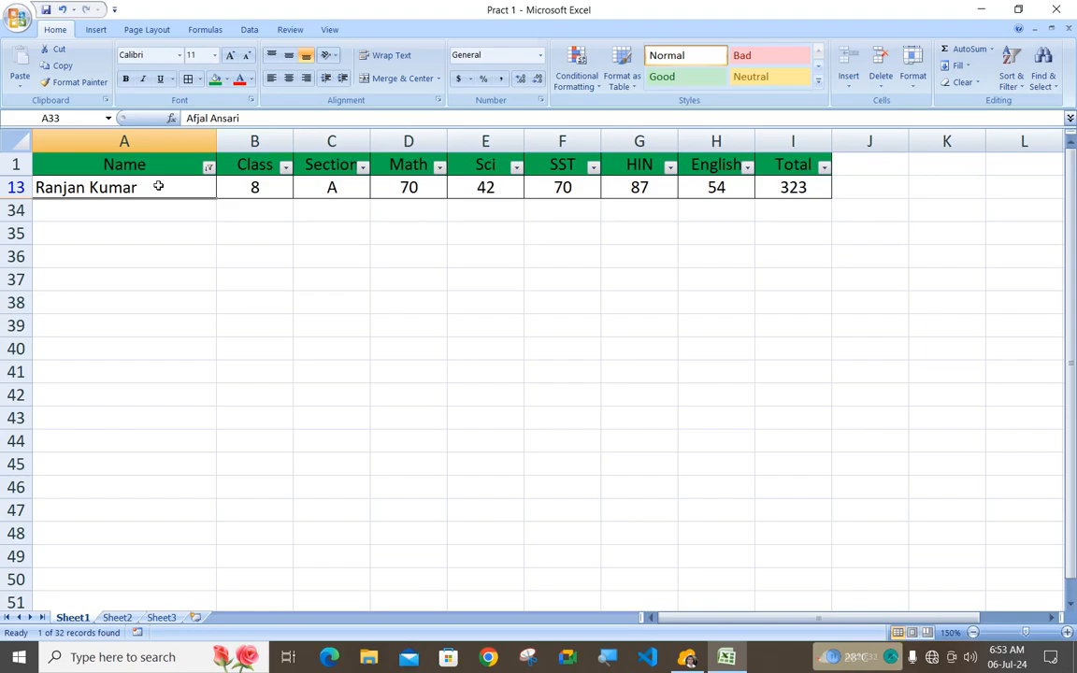
{"action": "left_click", "coordinate": [208, 168]}
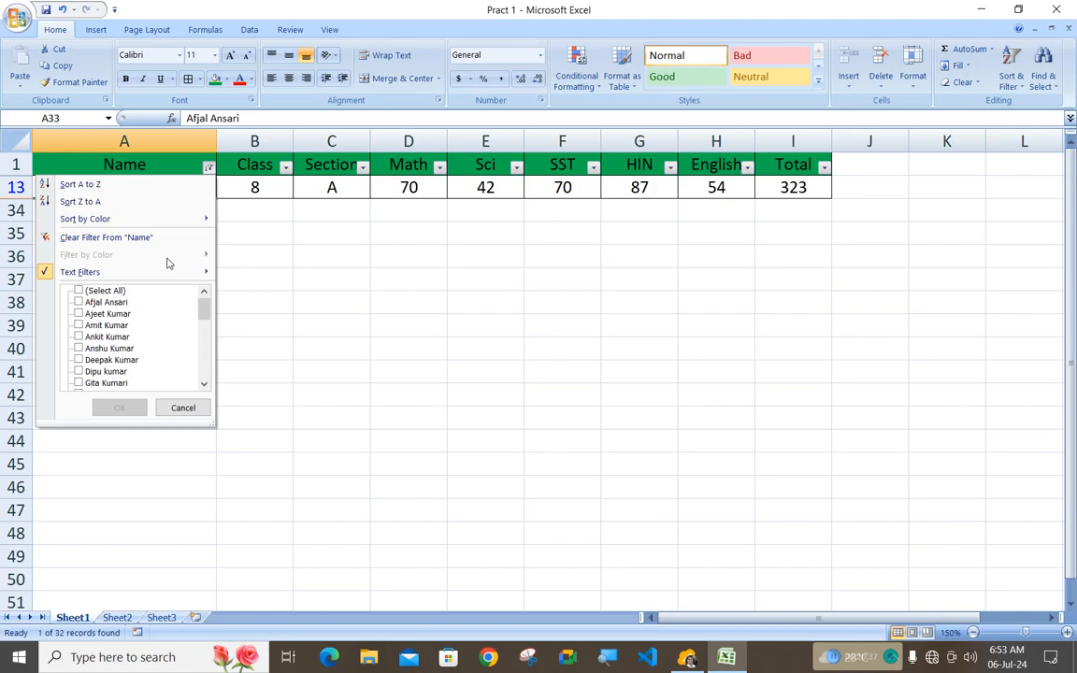
{"action": "mouse_move", "coordinate": [164, 273]}
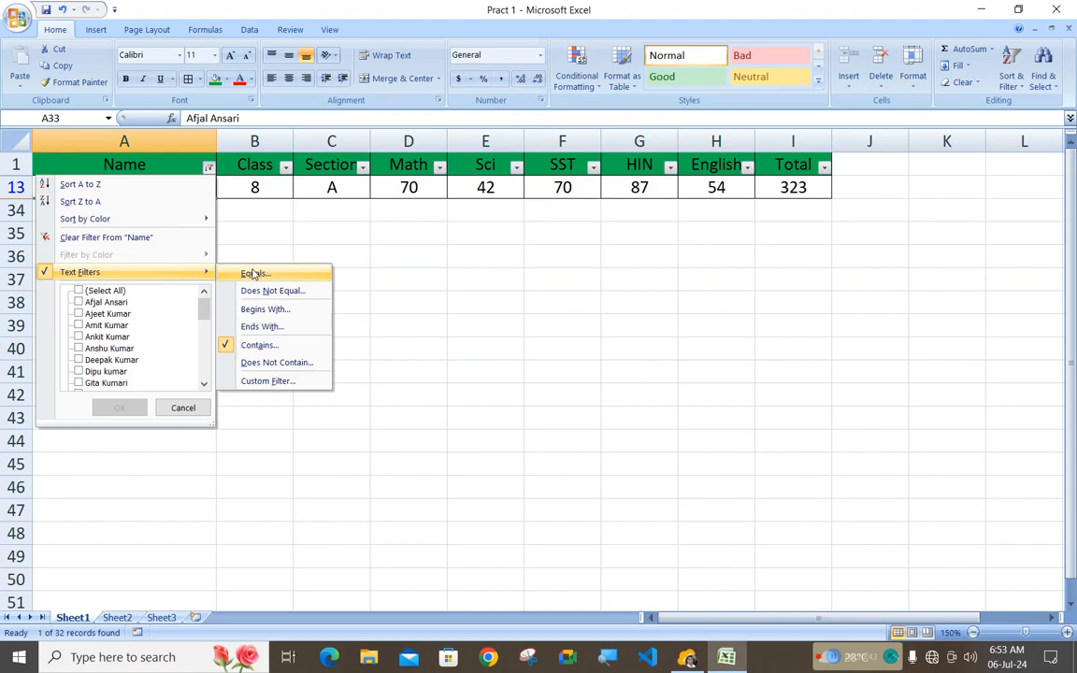
{"action": "left_click", "coordinate": [142, 238]}
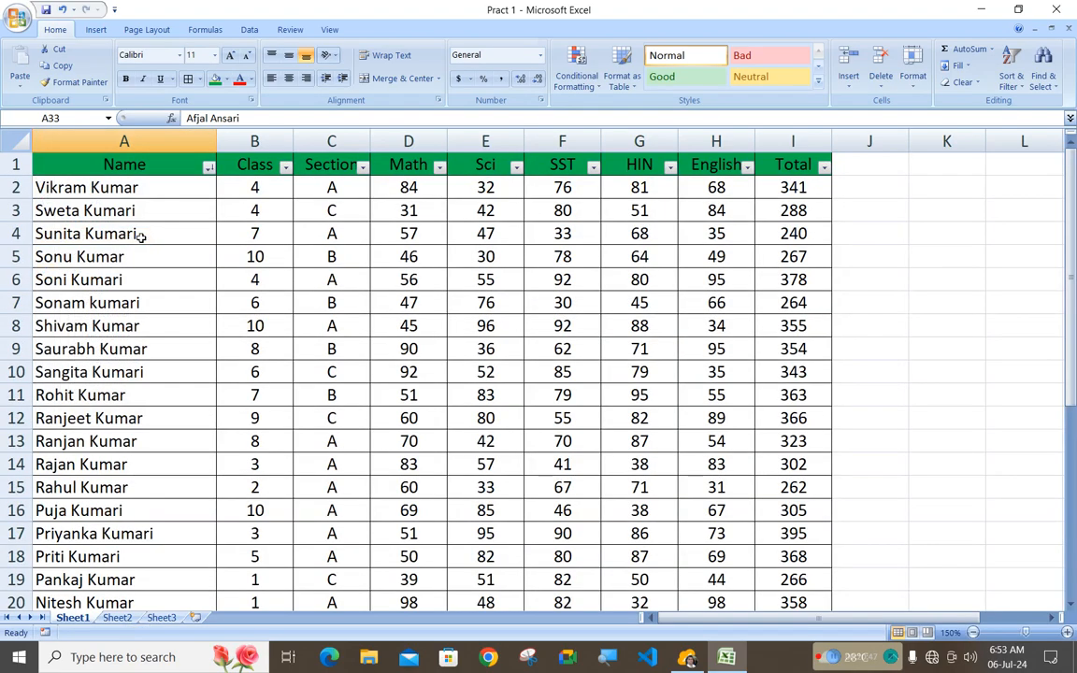
- Filter the Name column with a Contains text filter for RA, and clear that filter
{"action": "left_click", "coordinate": [208, 167]}
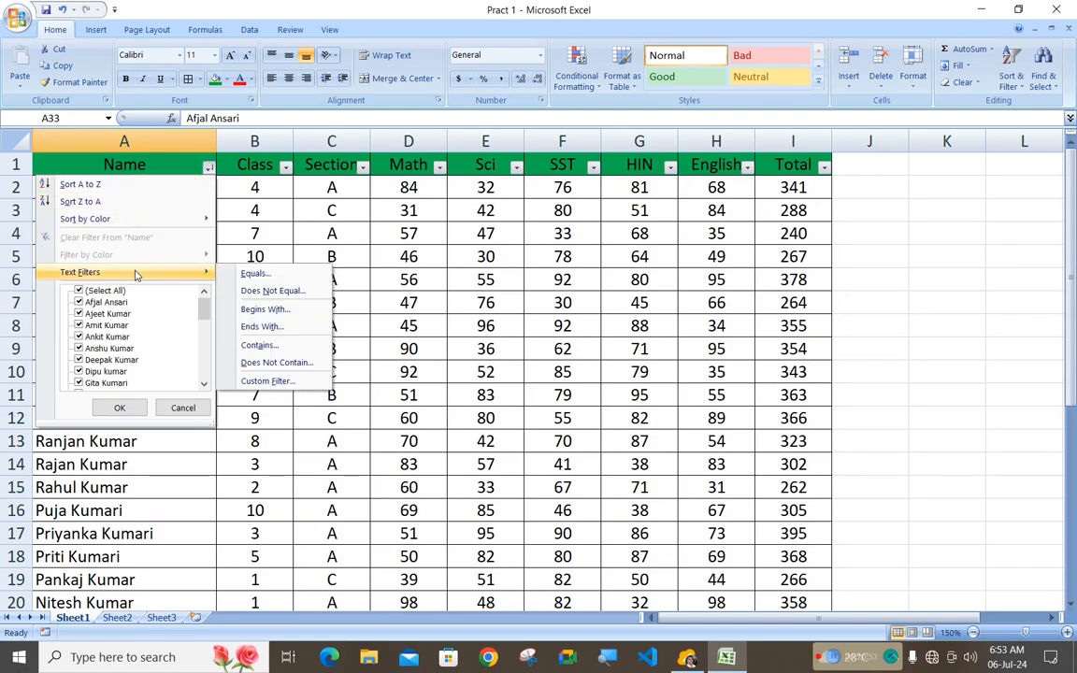
{"action": "left_click", "coordinate": [257, 346]}
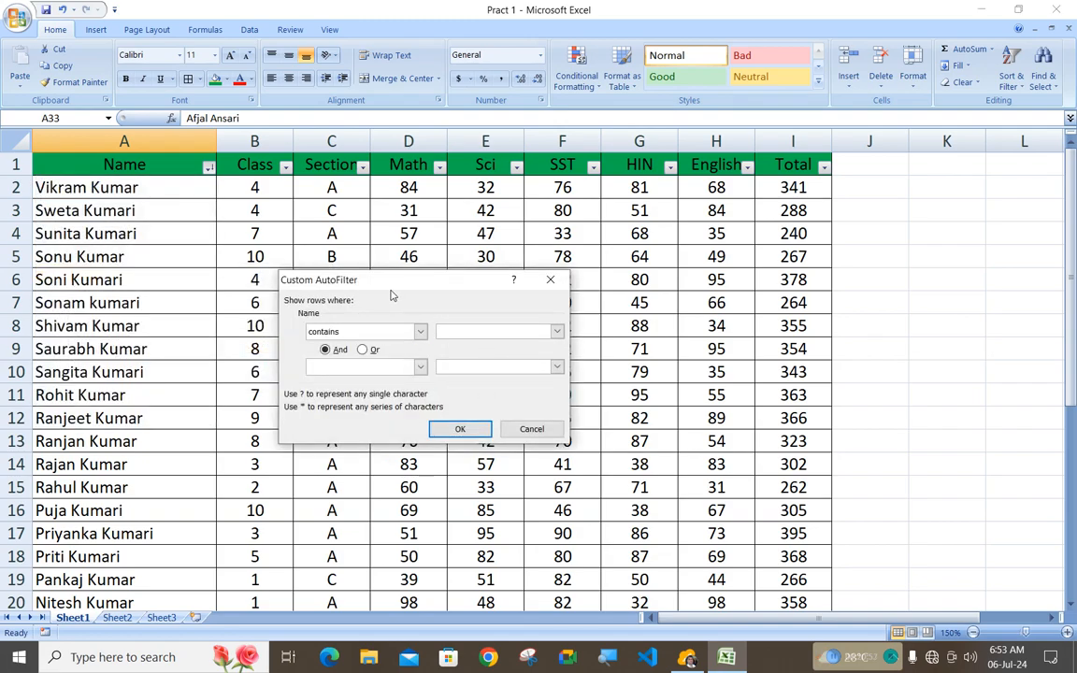
{"action": "type", "text": "RO"}
{"action": "key", "text": "BackSpace"}
{"action": "key", "text": "BackSpace"}
{"action": "type", "text": "RA"}
{"action": "left_click", "coordinate": [460, 429]}
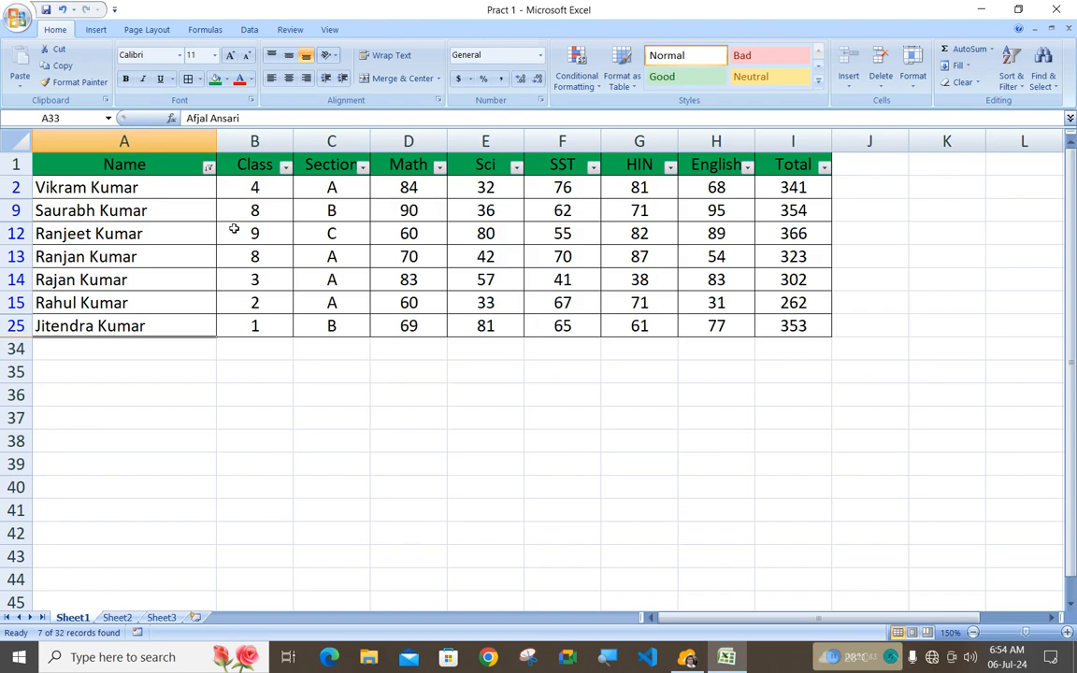
{"action": "left_click", "coordinate": [207, 167]}
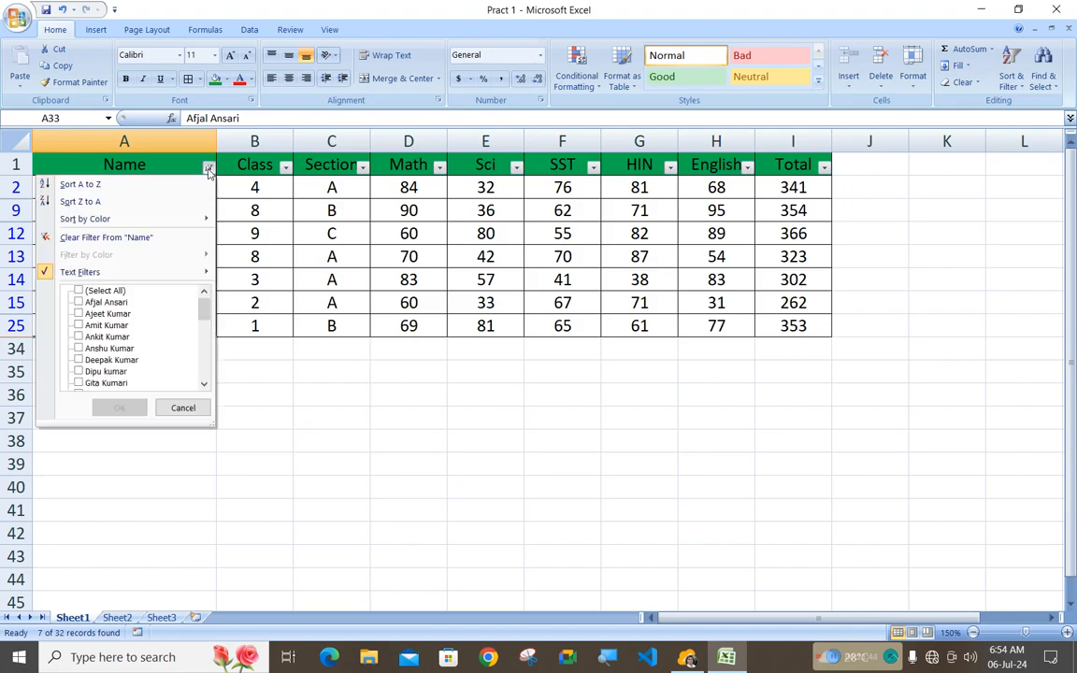
{"action": "left_click", "coordinate": [146, 239]}
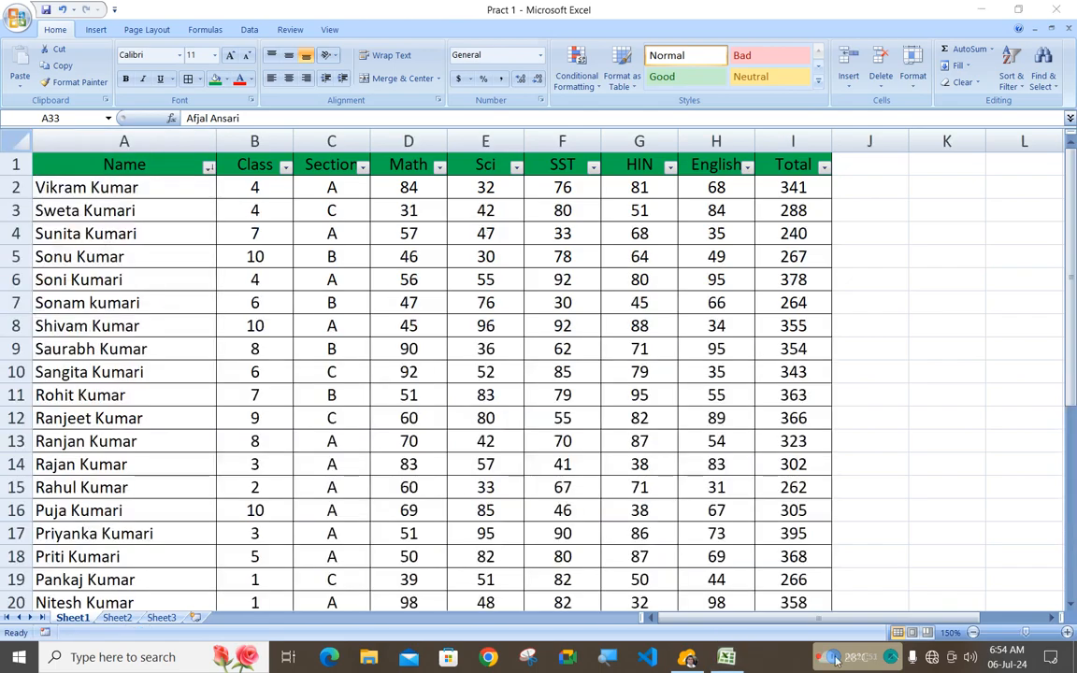
- Filter the Name column with a Does Not Contain text filter for RA, look through the matching rows, and clear that filter
{"action": "left_click", "coordinate": [211, 171]}
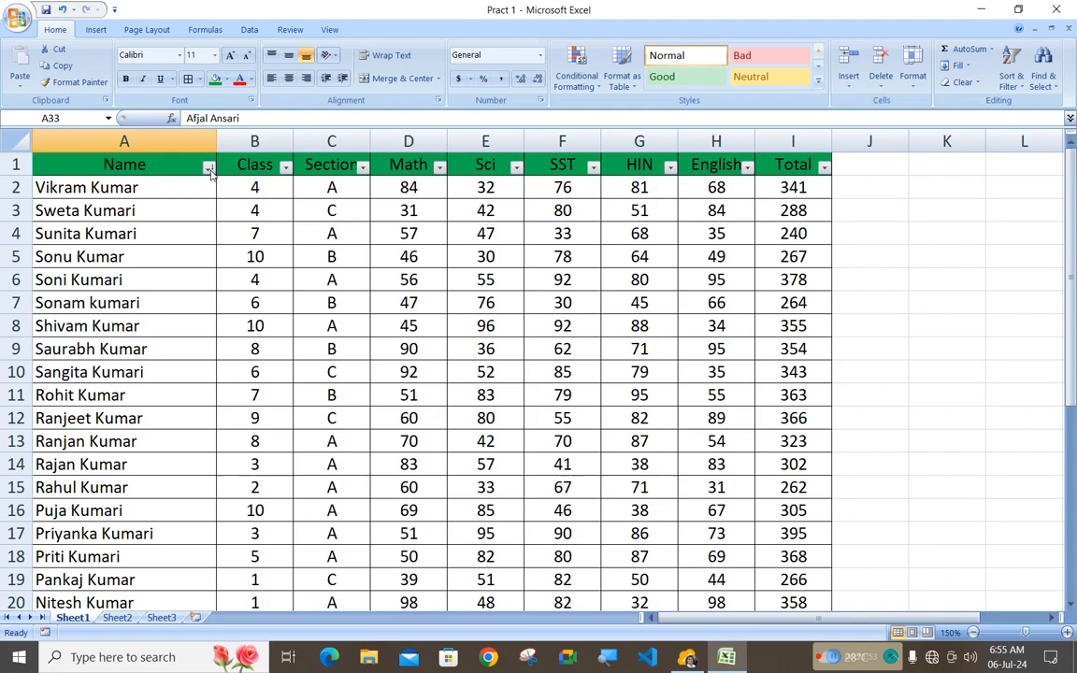
{"action": "mouse_move", "coordinate": [137, 272]}
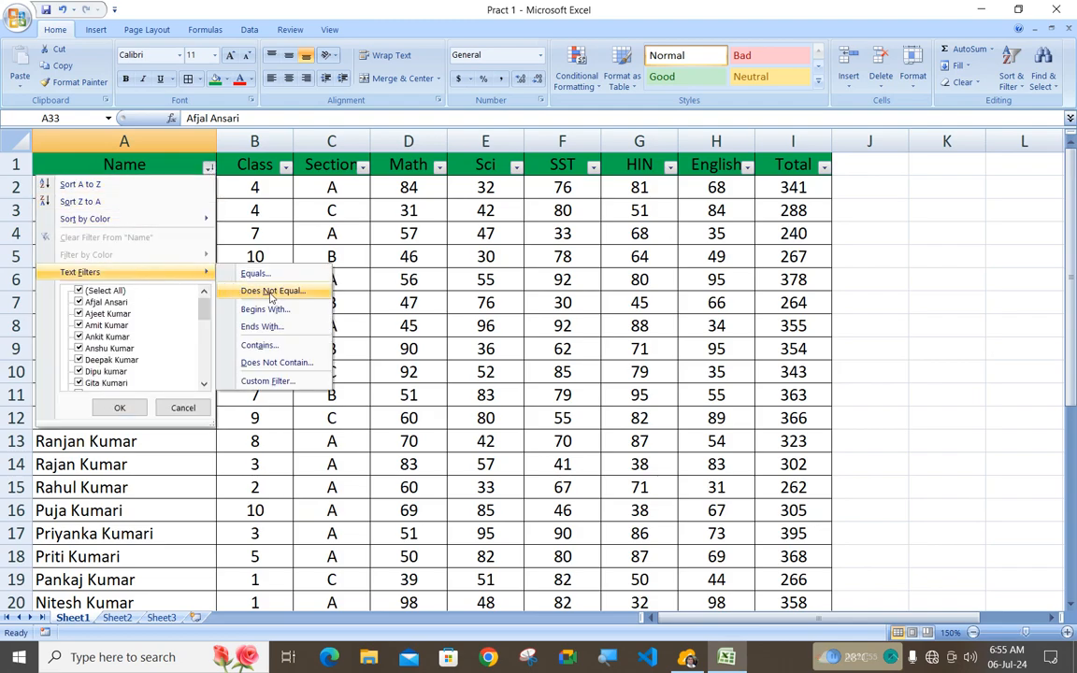
{"action": "left_click", "coordinate": [267, 364]}
{"action": "type", "text": "RA"}
{"action": "mouse_move", "coordinate": [390, 283]}
{"action": "left_mouse_down"}
{"action": "mouse_move", "coordinate": [417, 283]}
{"action": "mouse_move", "coordinate": [390, 284]}
{"action": "left_mouse_up"}
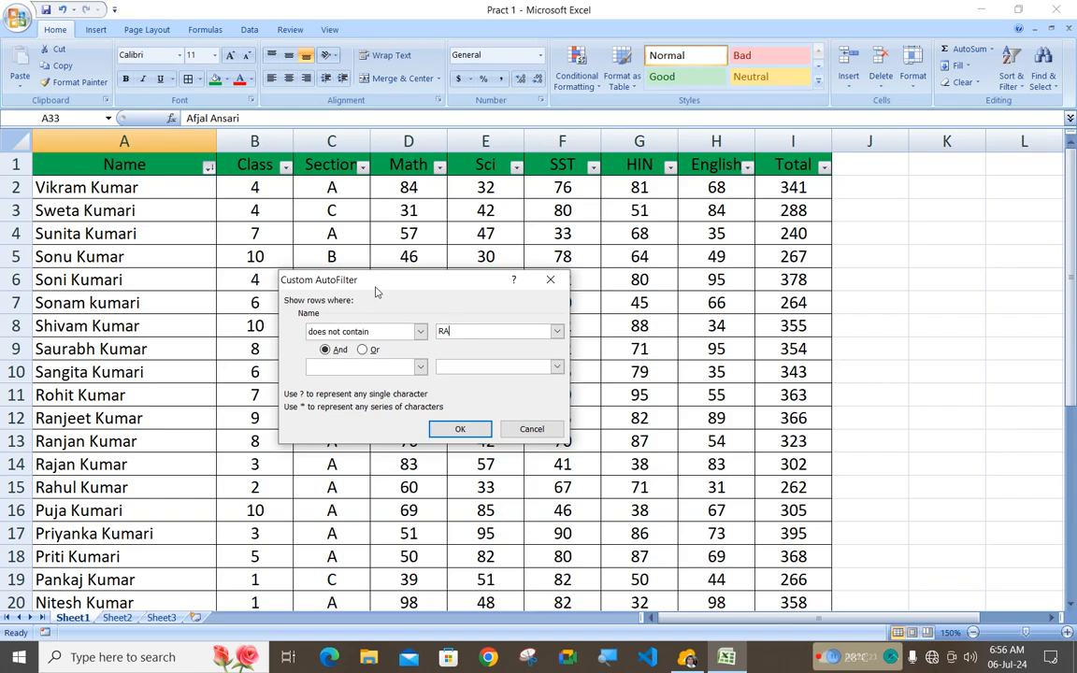
{"action": "left_click", "coordinate": [456, 428]}
{"action": "scroll", "coordinate": [98, 277], "scroll_direction": "down", "scroll_amount": 2}
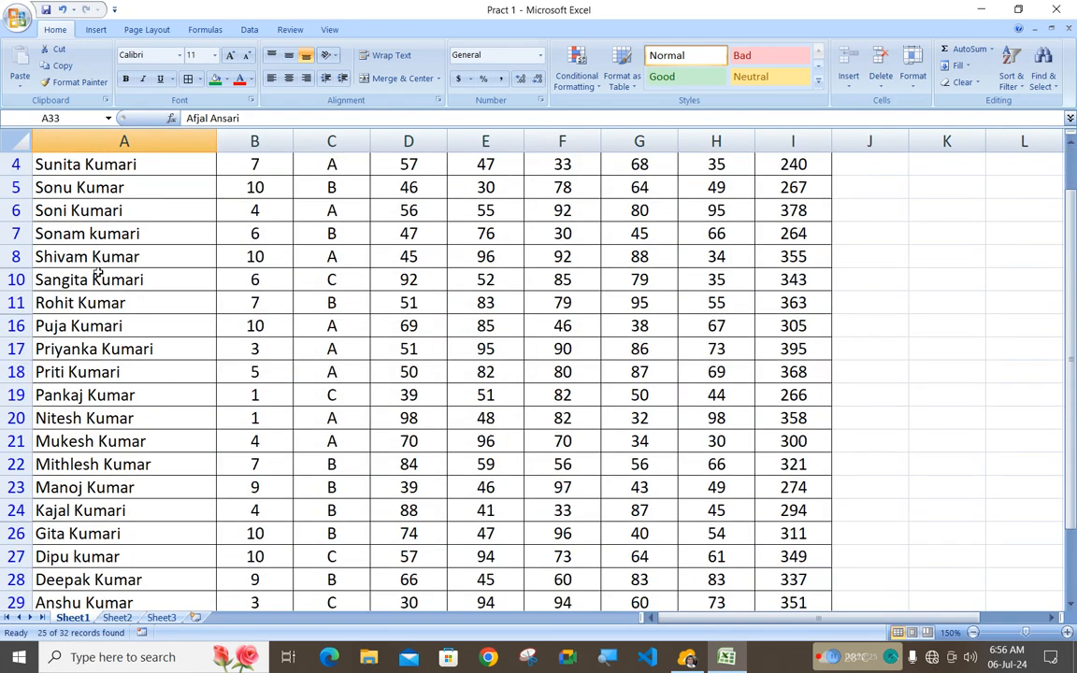
{"action": "scroll", "coordinate": [98, 273], "scroll_direction": "down", "scroll_amount": 3}
{"action": "scroll", "coordinate": [98, 274], "scroll_direction": "up", "scroll_amount": 3}
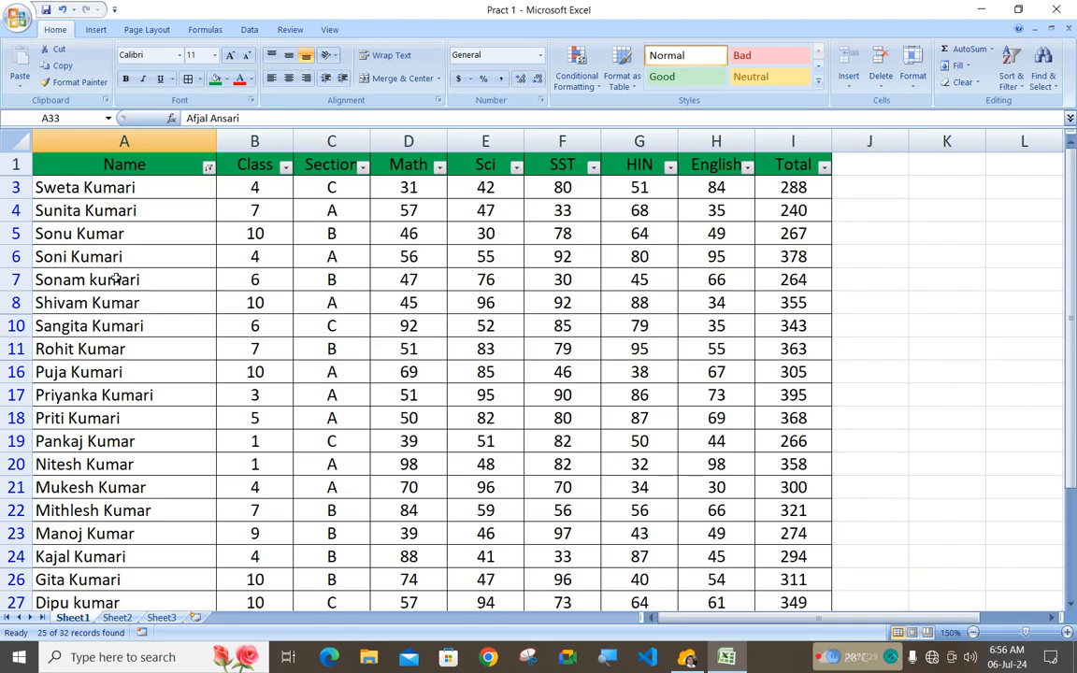
{"action": "left_click", "coordinate": [209, 168]}
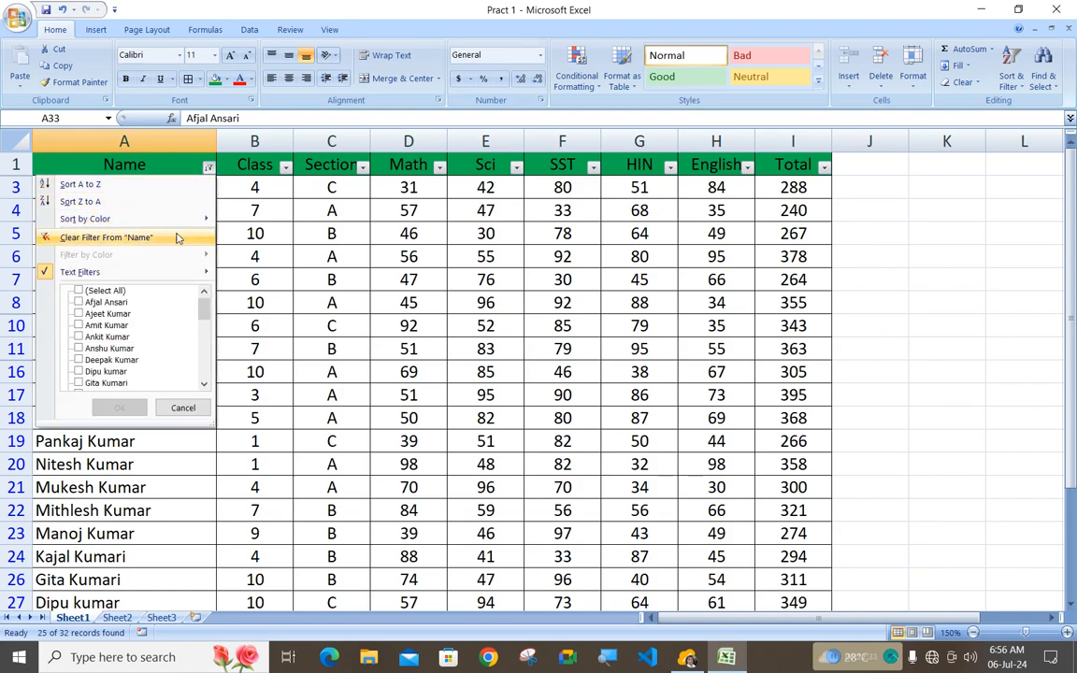
{"action": "mouse_move", "coordinate": [181, 275]}
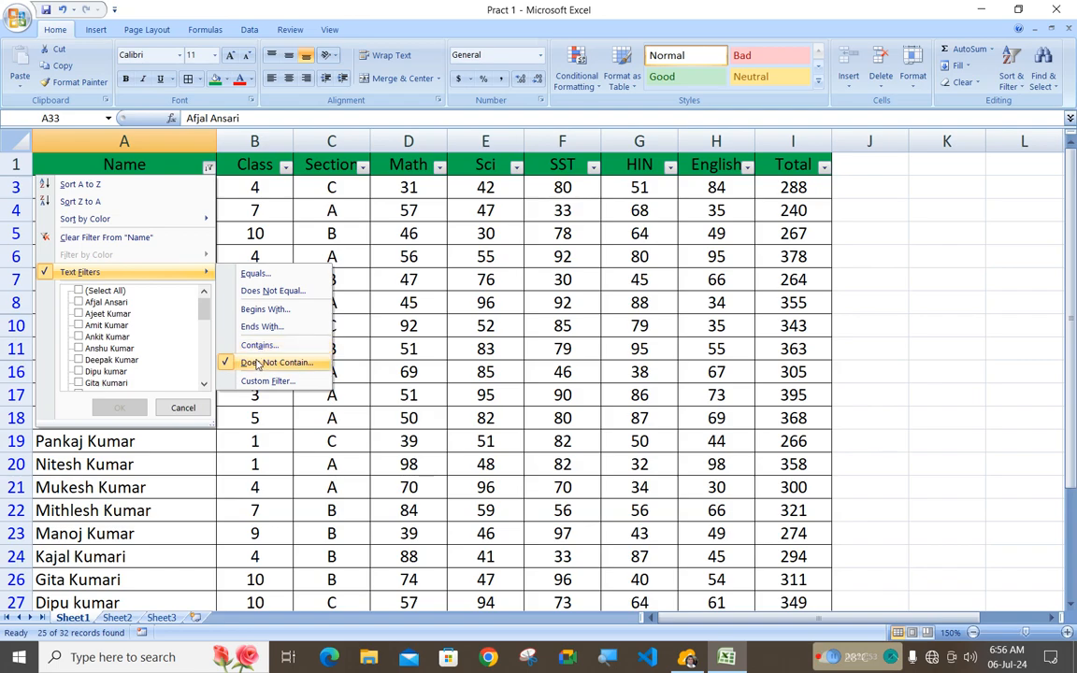
{"action": "left_click", "coordinate": [133, 239]}
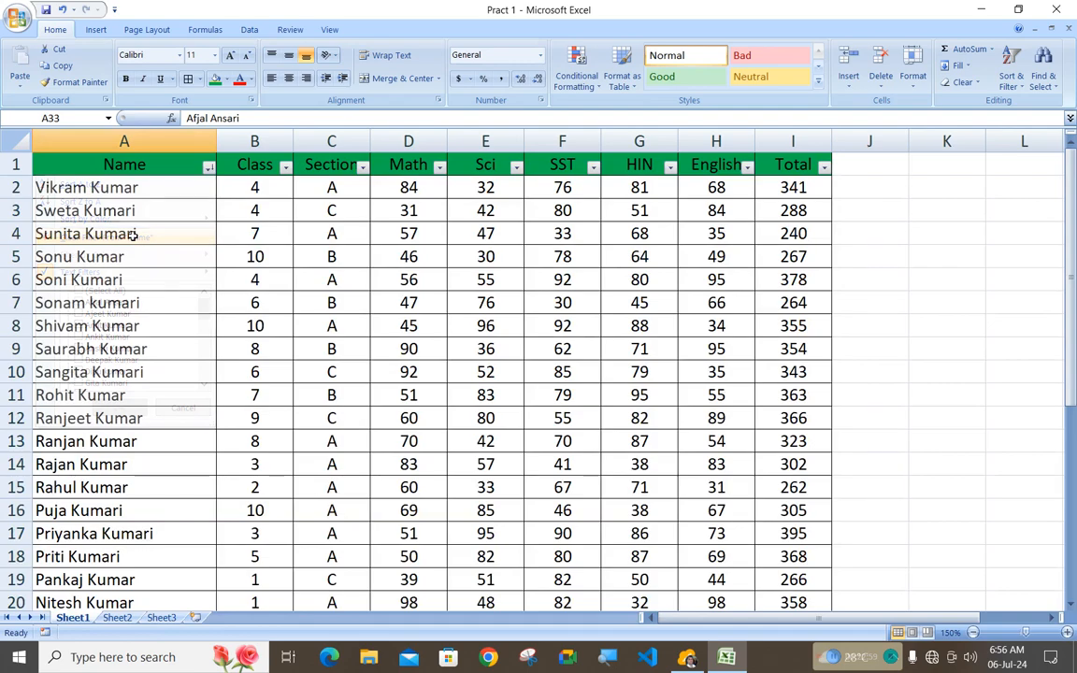
- Look through the names in the Name column's filter list and deselect all of them
{"action": "left_click", "coordinate": [208, 166]}
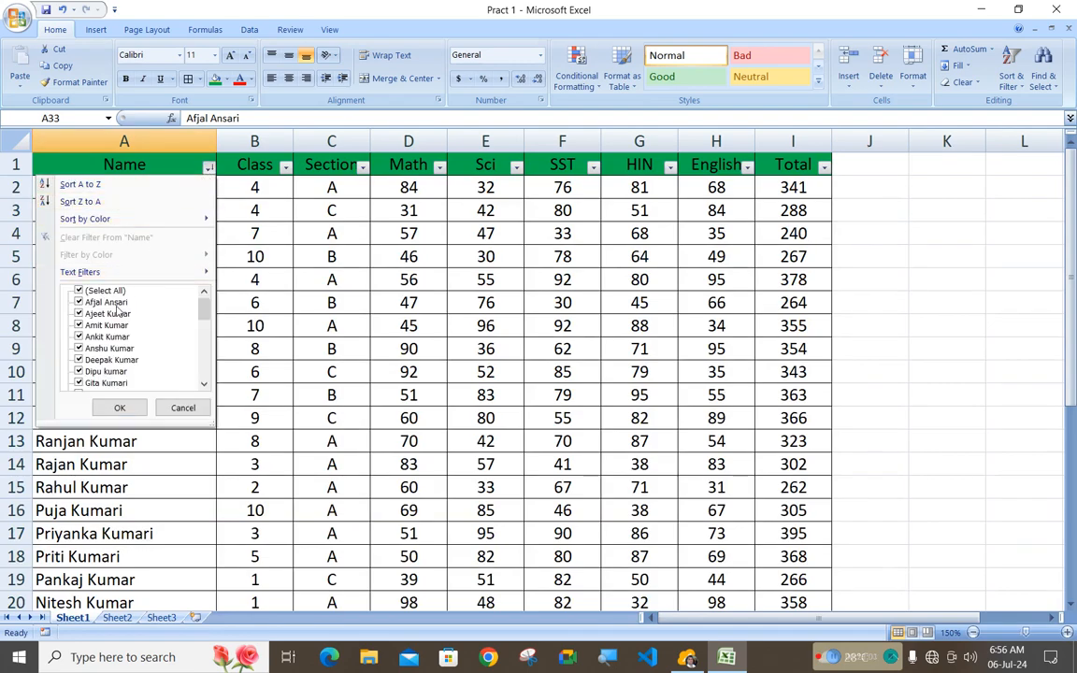
{"action": "scroll", "coordinate": [121, 320], "scroll_direction": "down", "scroll_amount": 8}
{"action": "scroll", "coordinate": [122, 323], "scroll_direction": "up", "scroll_amount": 8}
{"action": "scroll", "coordinate": [117, 329], "scroll_direction": "down", "scroll_amount": 8}
{"action": "scroll", "coordinate": [110, 340], "scroll_direction": "up", "scroll_amount": 8}
{"action": "left_click", "coordinate": [79, 291]}
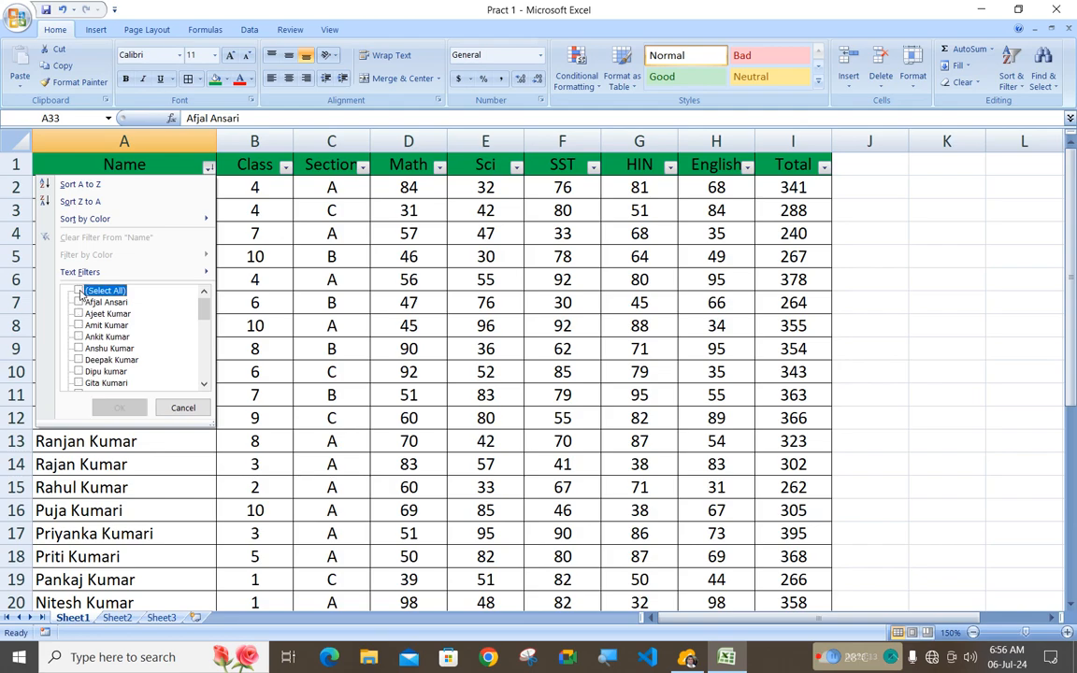
{"action": "scroll", "coordinate": [94, 314], "scroll_direction": "down", "scroll_amount": 8}
{"action": "scroll", "coordinate": [99, 322], "scroll_direction": "up", "scroll_amount": 8}
- Filter the Name column to the first, third and fourth names in the filter list plus the student in row 18
{"action": "left_click", "coordinate": [79, 301]}
{"action": "left_click", "coordinate": [79, 325]}
{"action": "scroll", "coordinate": [80, 369], "scroll_direction": "down", "scroll_amount": 4}
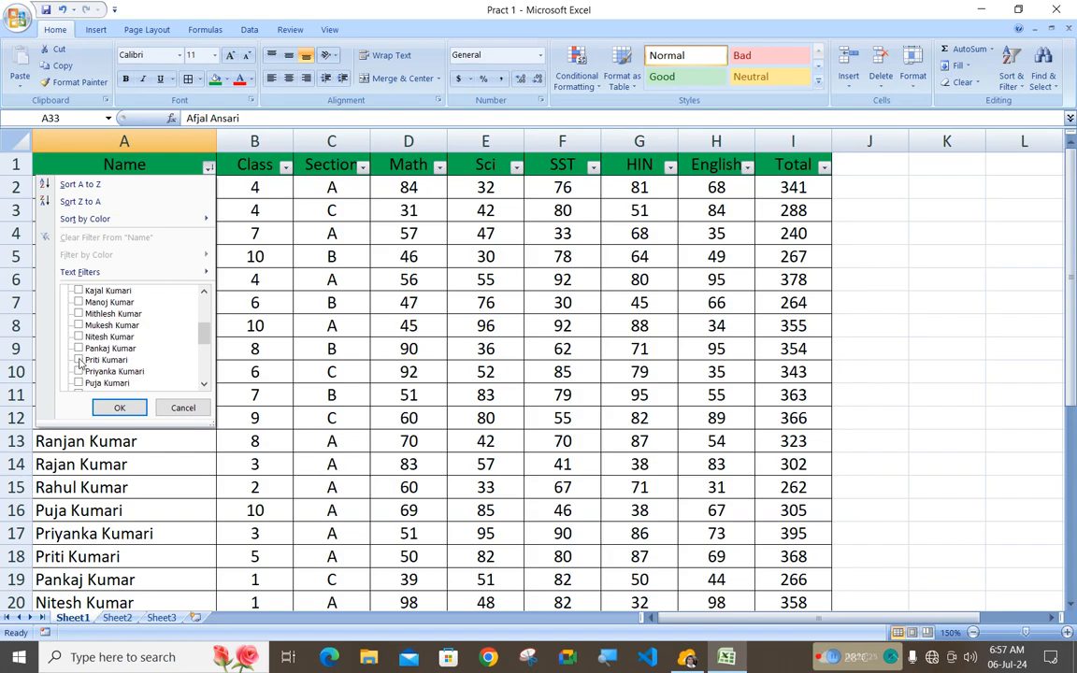
{"action": "left_click", "coordinate": [79, 361]}
{"action": "scroll", "coordinate": [93, 365], "scroll_direction": "up", "scroll_amount": 4}
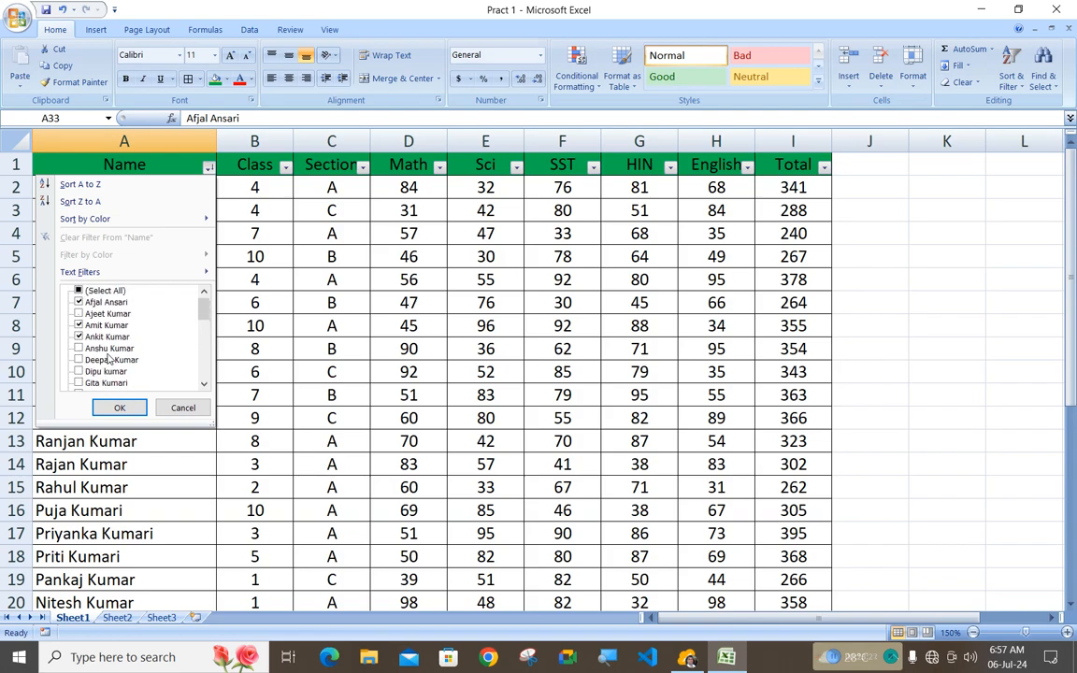
{"action": "scroll", "coordinate": [109, 357], "scroll_direction": "down", "scroll_amount": 6}
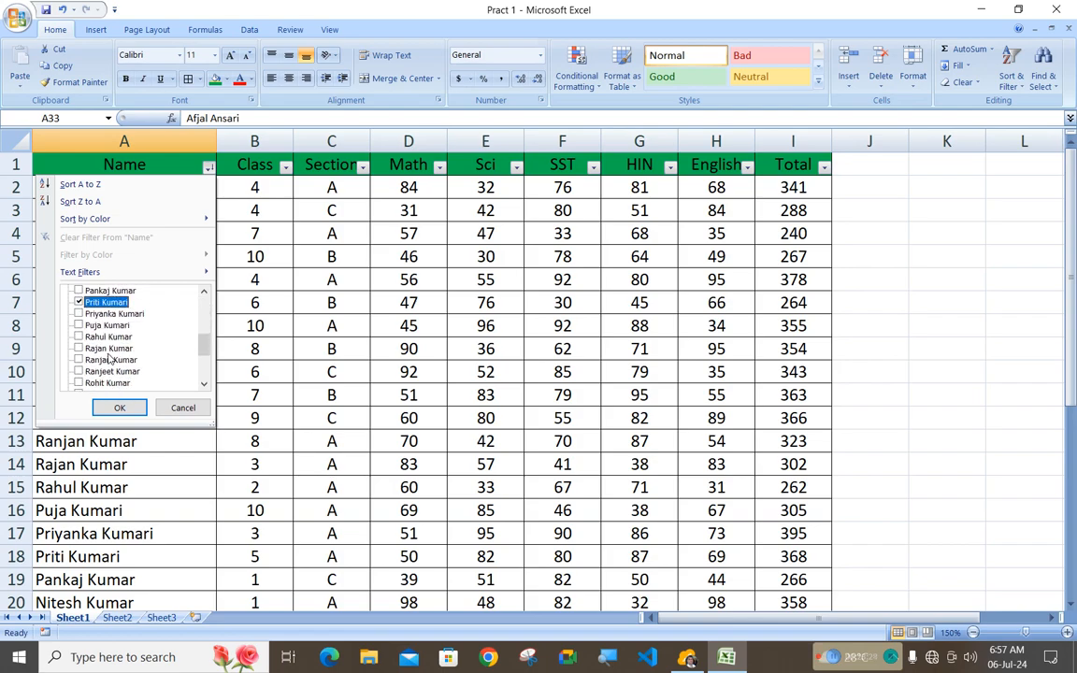
{"action": "left_click", "coordinate": [114, 408]}
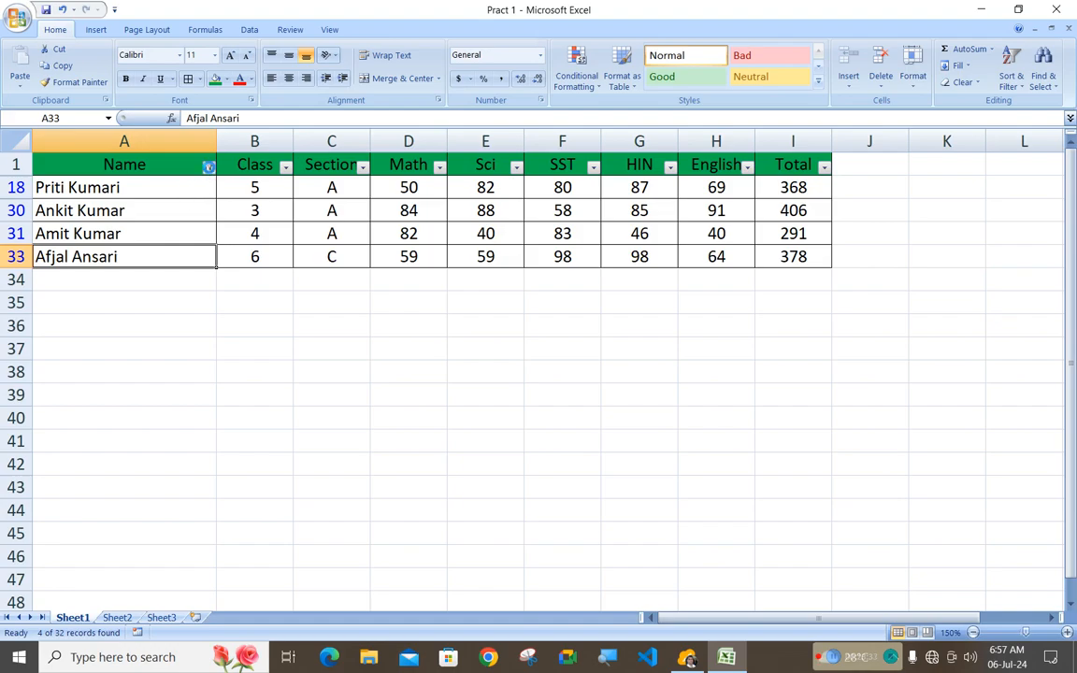
- Reselect all names in the Name column's filter to show every record
{"action": "left_click", "coordinate": [209, 166]}
{"action": "left_click", "coordinate": [79, 292]}
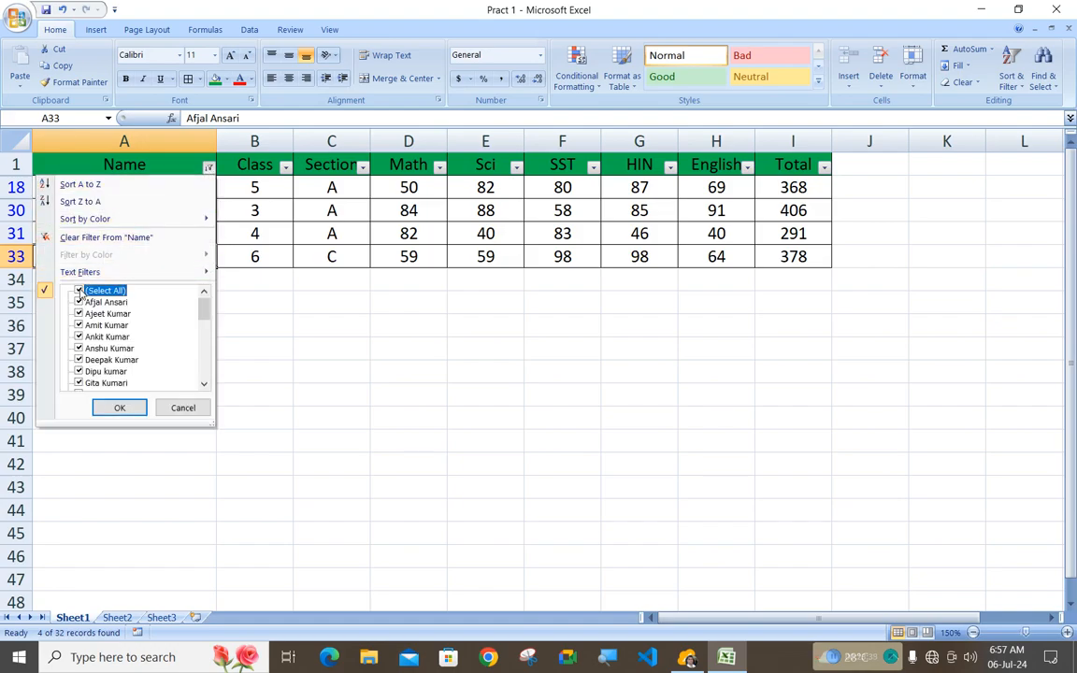
{"action": "left_click", "coordinate": [119, 408]}
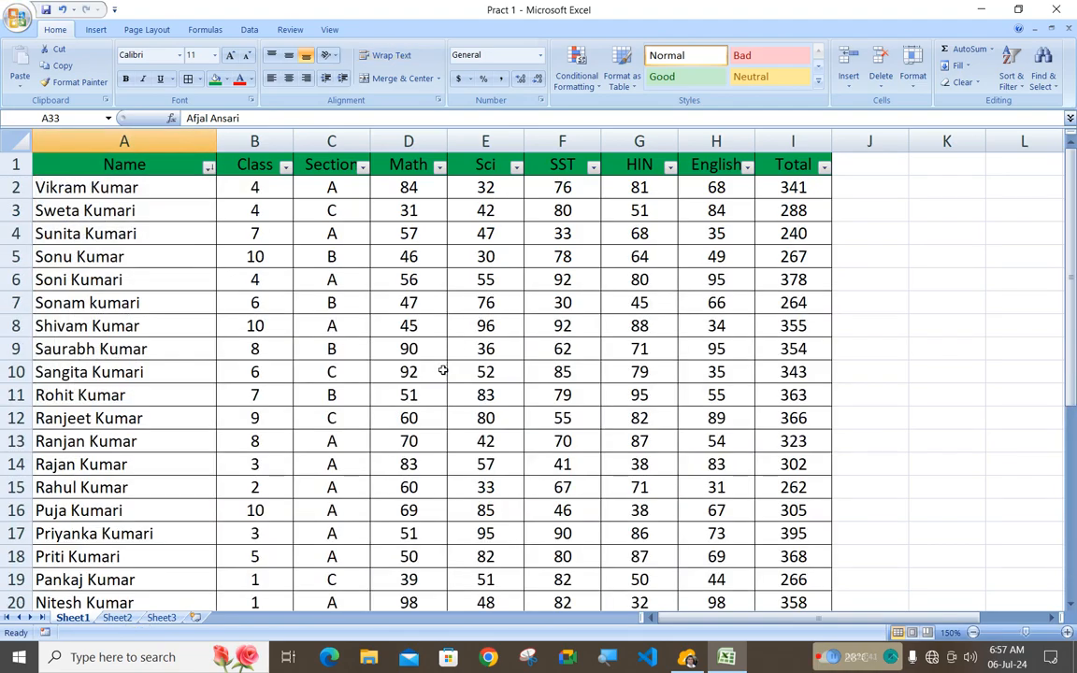
{"action": "left_click", "coordinate": [835, 658]}
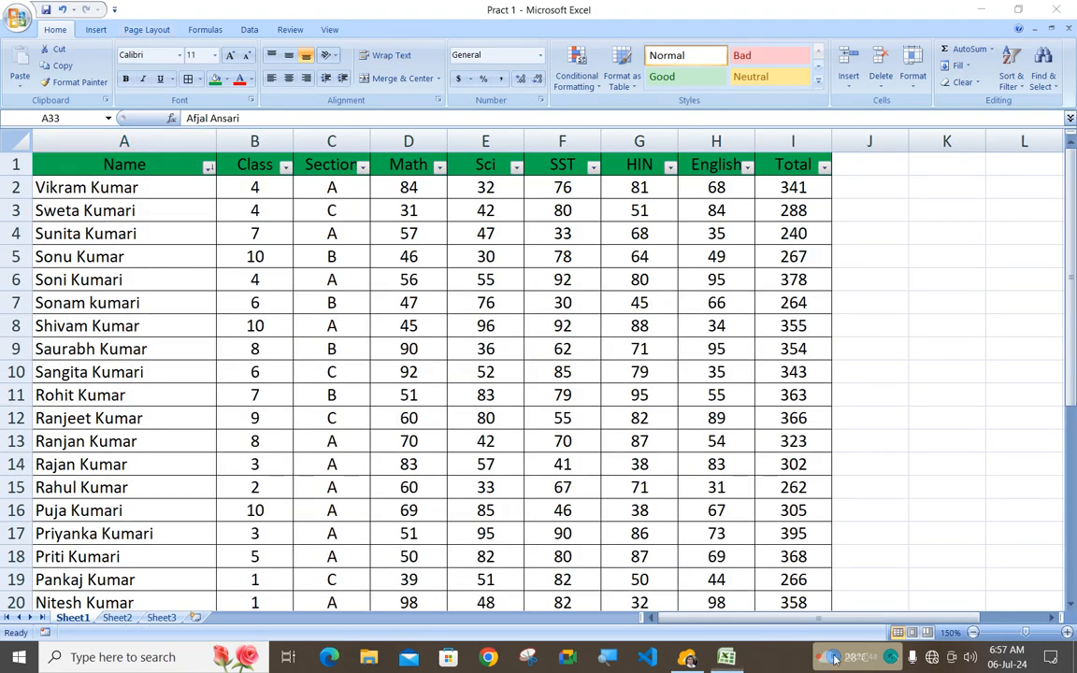
- Compare the sort and filter options offered for the Name, Section, Math and Sci columns
{"action": "left_click", "coordinate": [208, 167]}
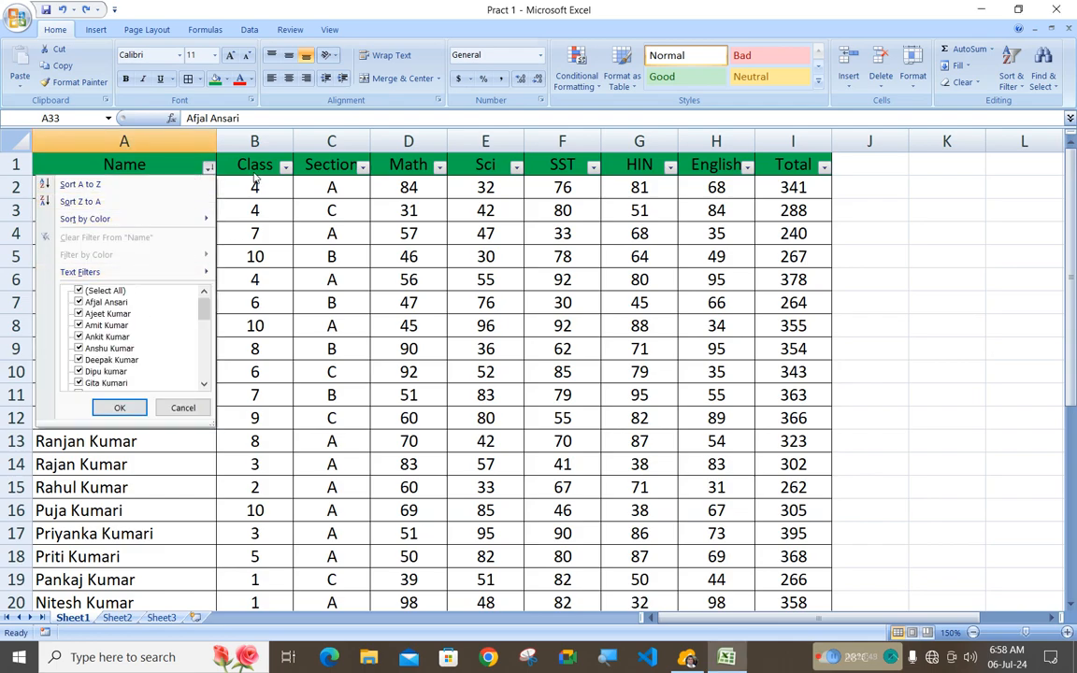
{"action": "left_click", "coordinate": [363, 166]}
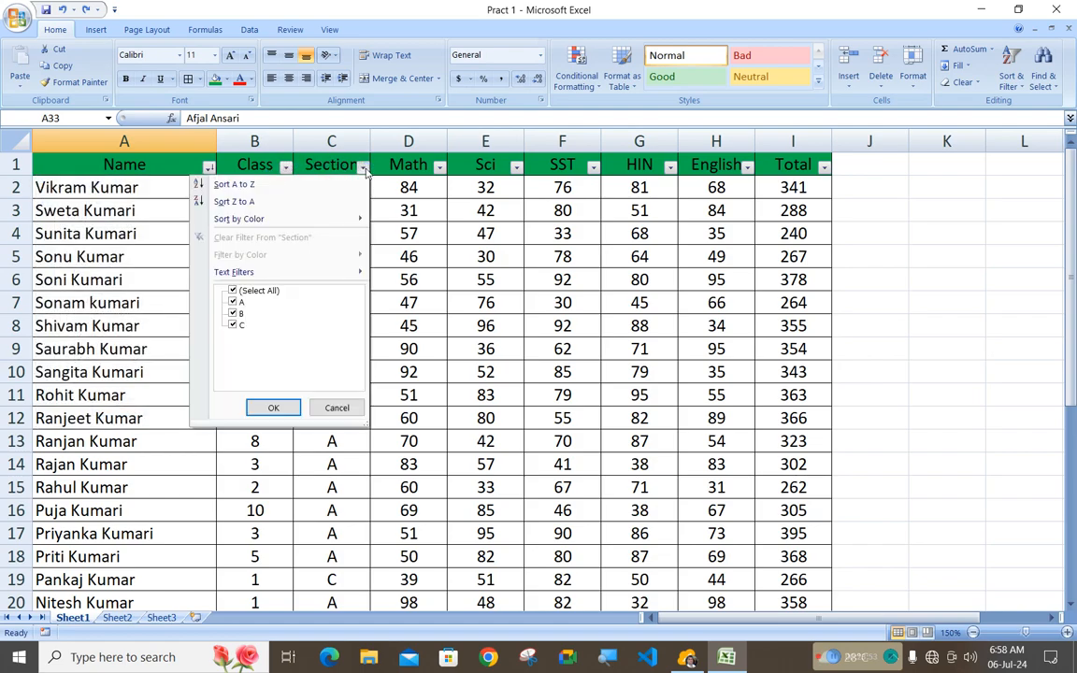
{"action": "left_click", "coordinate": [157, 214]}
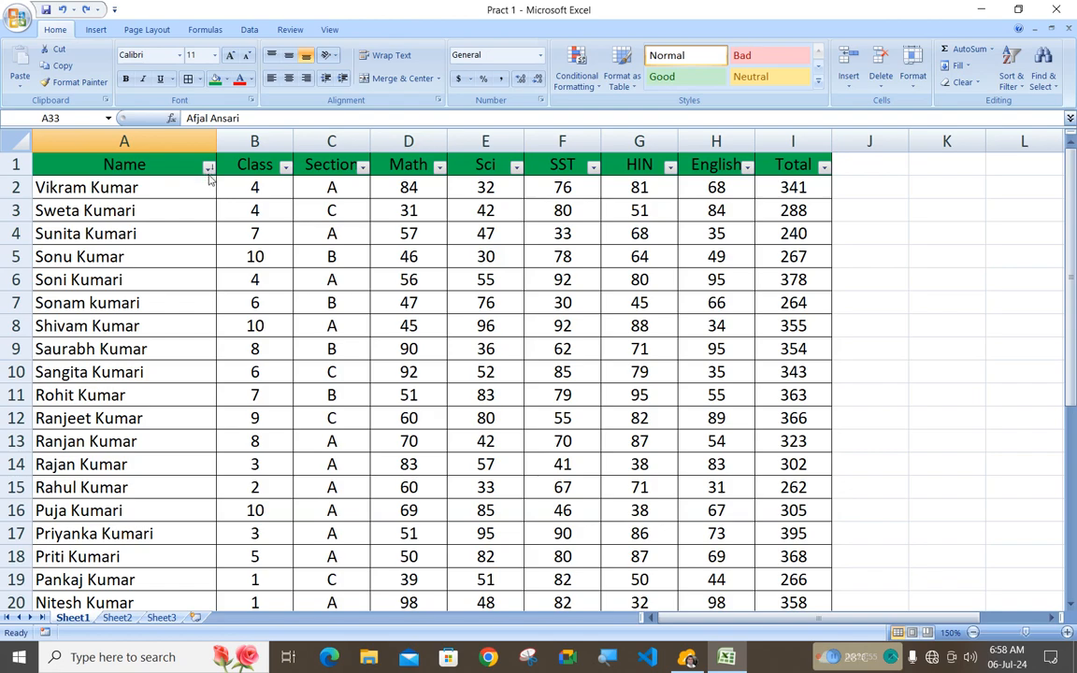
{"action": "left_click", "coordinate": [207, 166]}
{"action": "left_click", "coordinate": [355, 271]}
{"action": "left_click", "coordinate": [439, 166]}
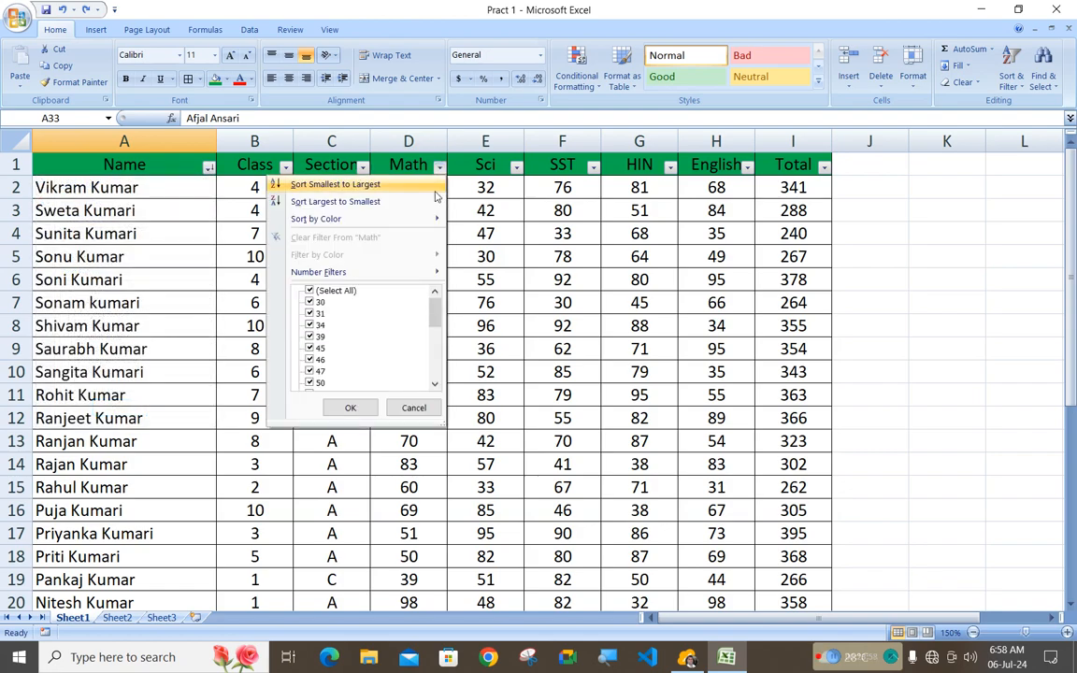
{"action": "left_click", "coordinate": [517, 172]}
{"action": "left_click", "coordinate": [517, 172]}
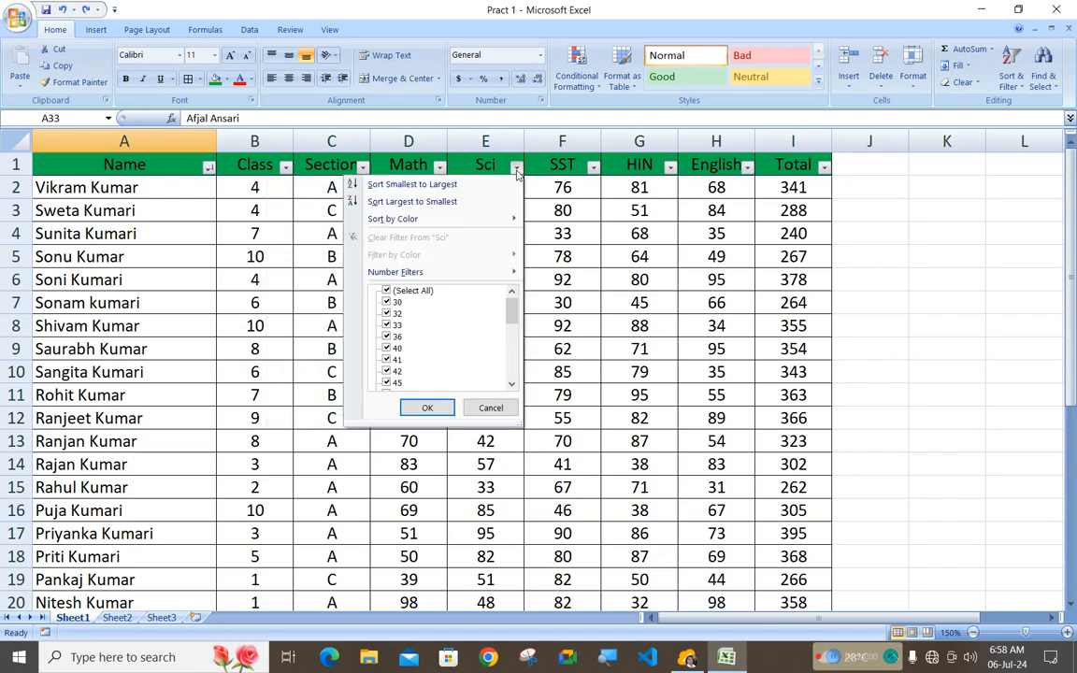
{"action": "left_click", "coordinate": [642, 279]}
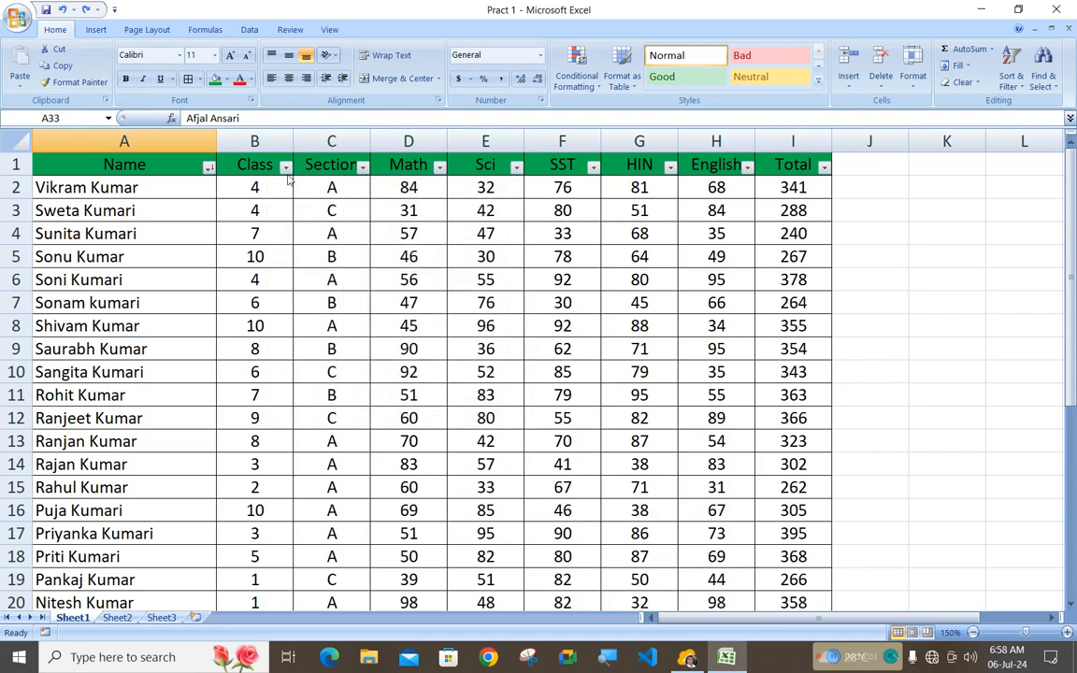
- Review the Name column's text filter options and its list of names, keeping all names selected
{"action": "left_click", "coordinate": [209, 168]}
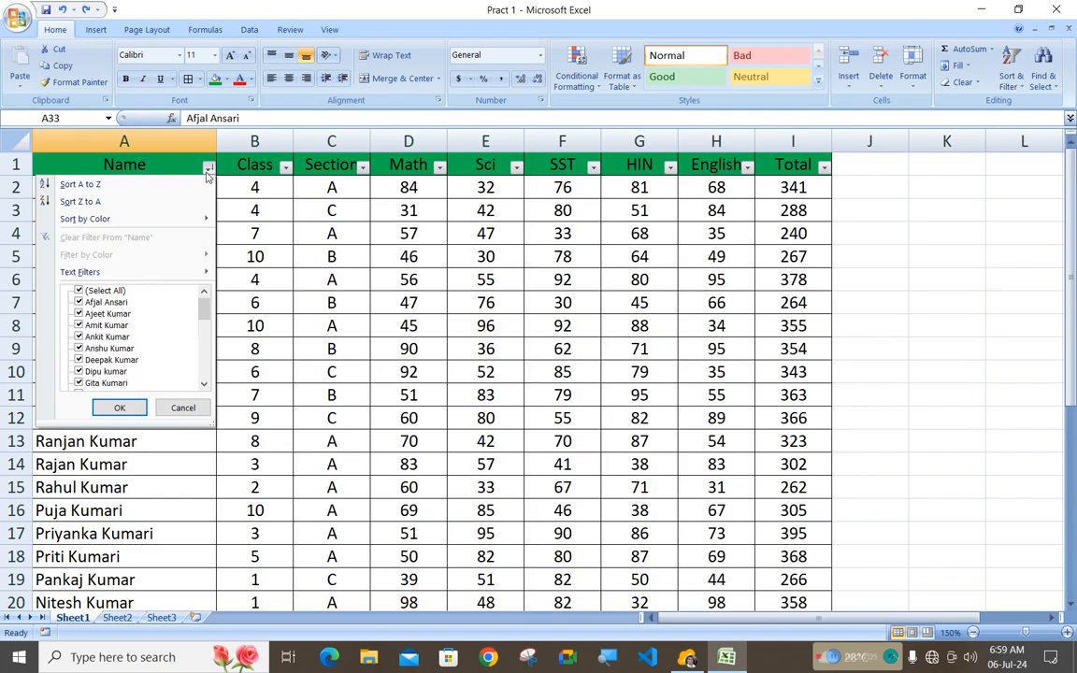
{"action": "mouse_move", "coordinate": [128, 273]}
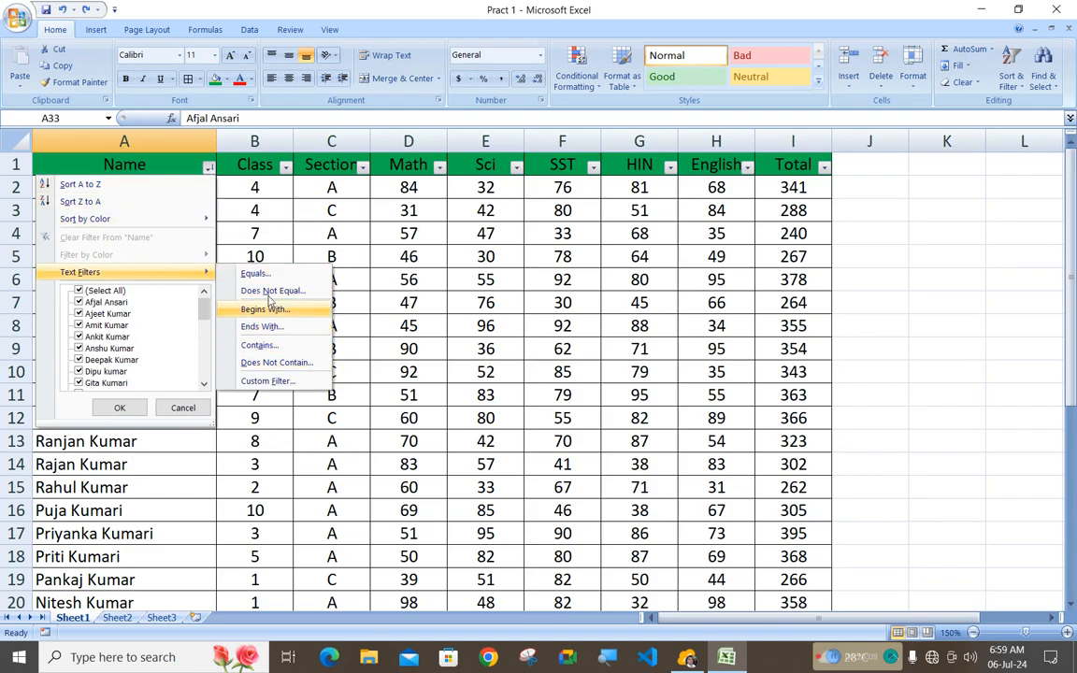
{"action": "scroll", "coordinate": [140, 327], "scroll_direction": "down", "scroll_amount": 5}
{"action": "scroll", "coordinate": [136, 332], "scroll_direction": "up", "scroll_amount": 5}
{"action": "left_click", "coordinate": [120, 408]}
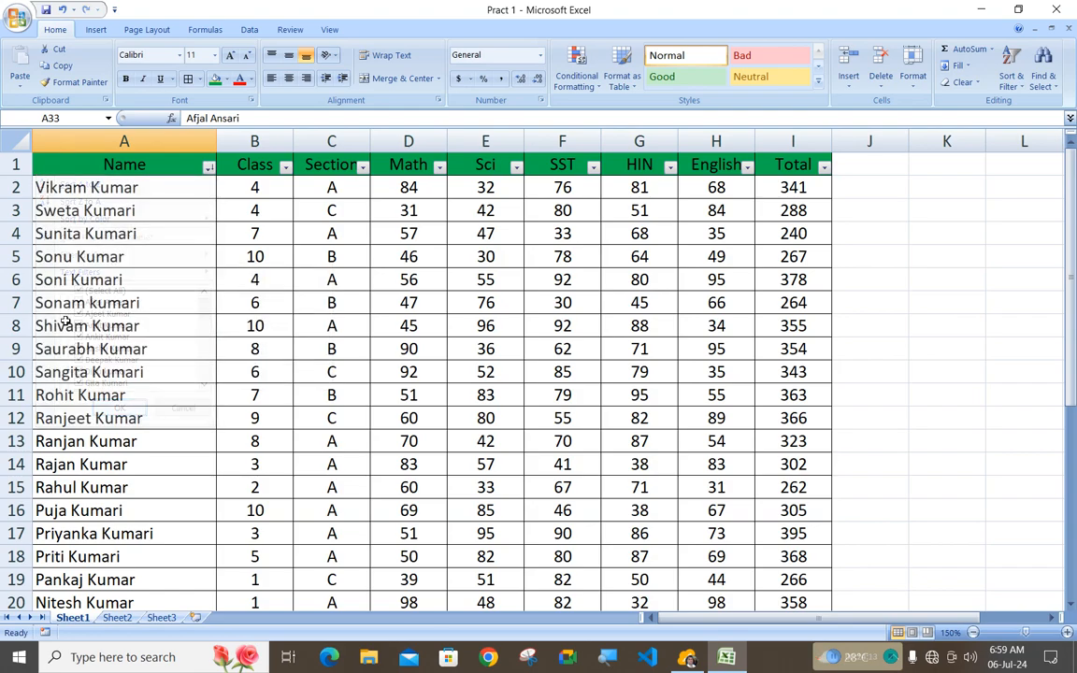